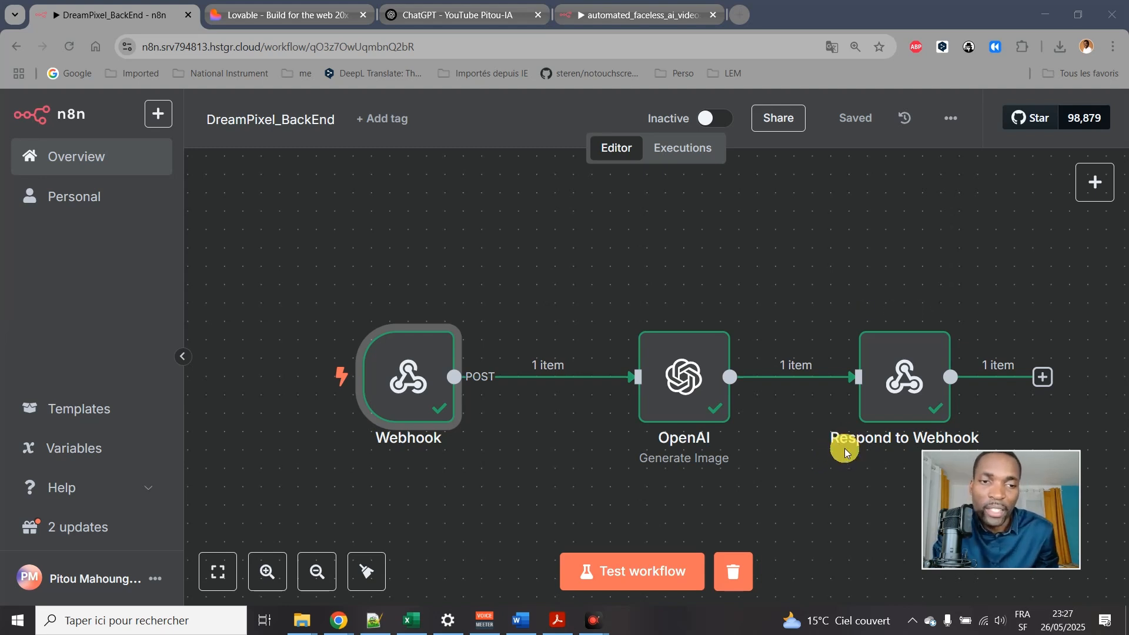
Show the DreamPixel app preview in Lovable up to its title and return to the DreamPixel_BackEnd workflow in n8n.
mouse_move(851, 451)
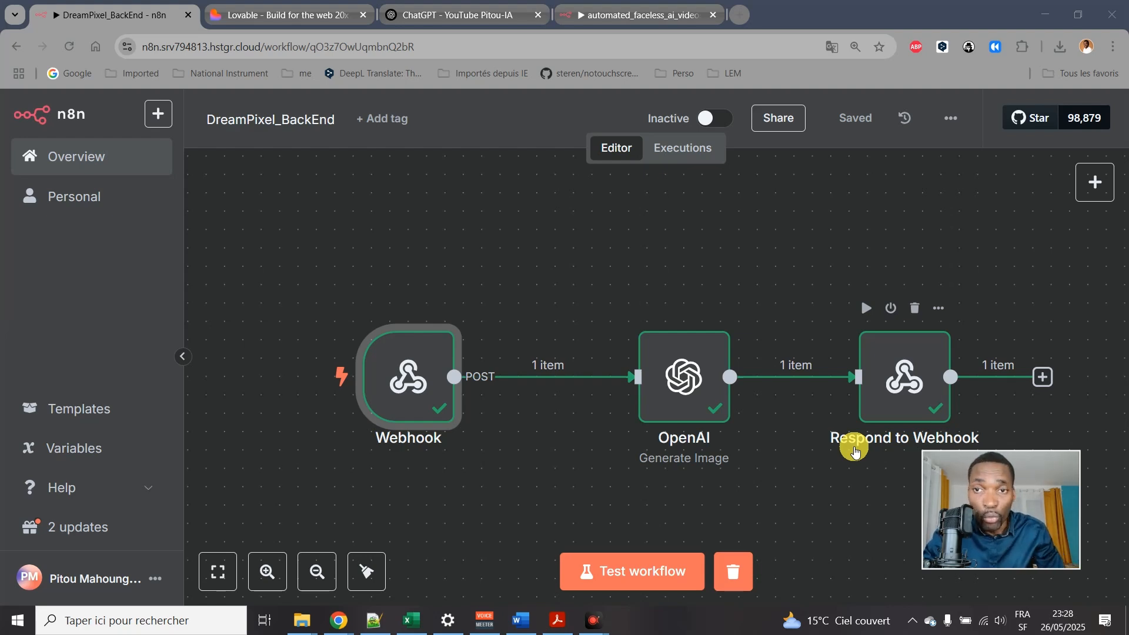
left_click(253, 8)
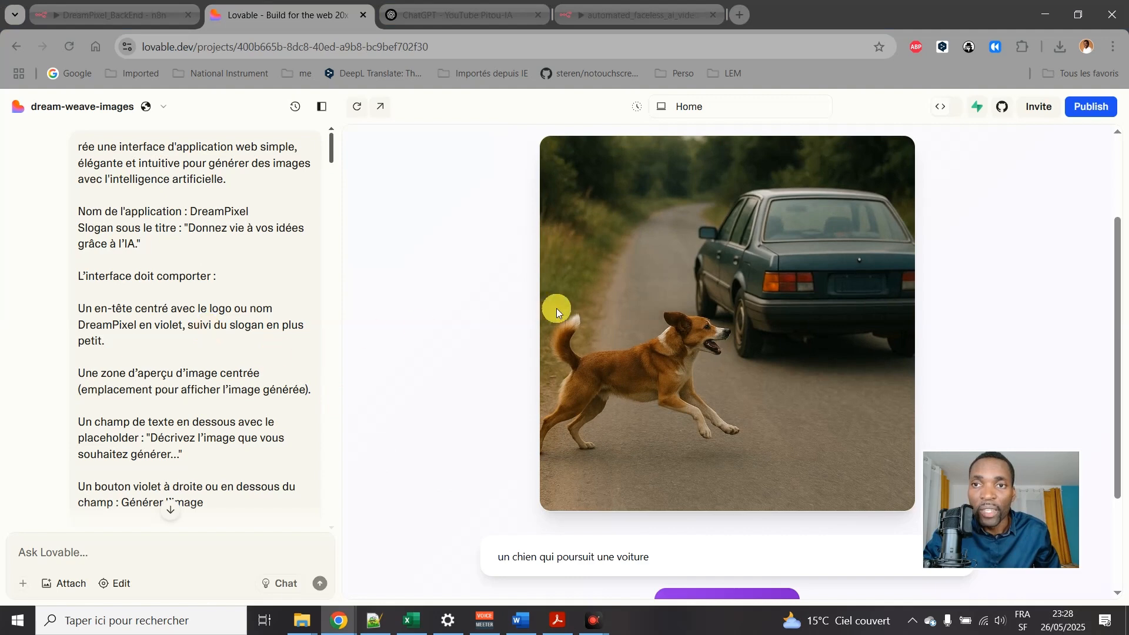
scroll(778, 235, "up", 3)
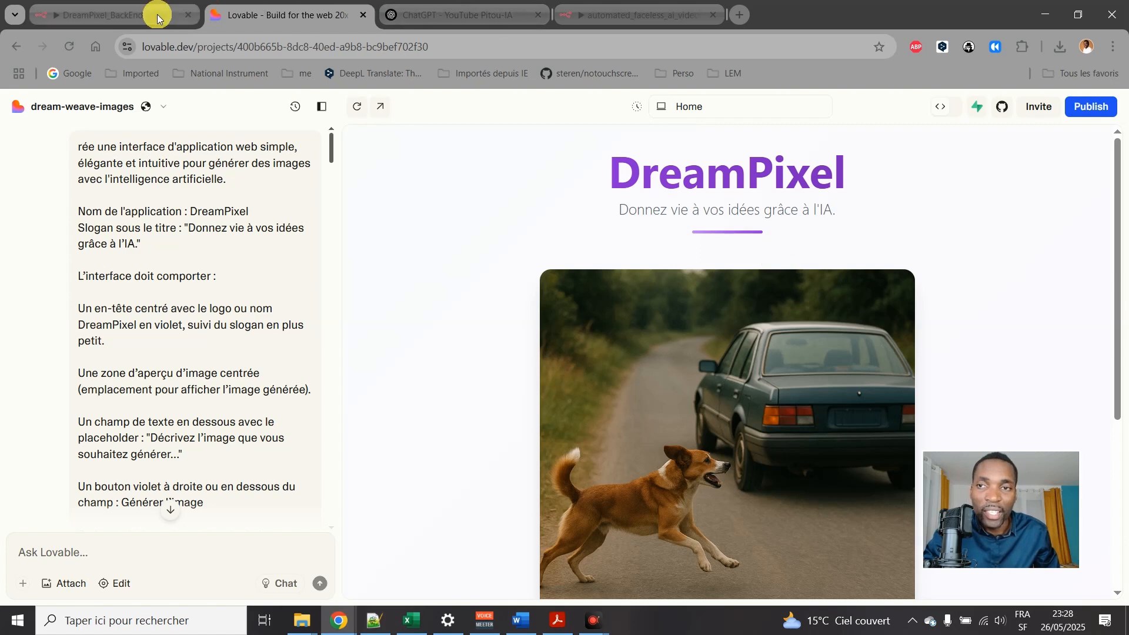
left_click(112, 15)
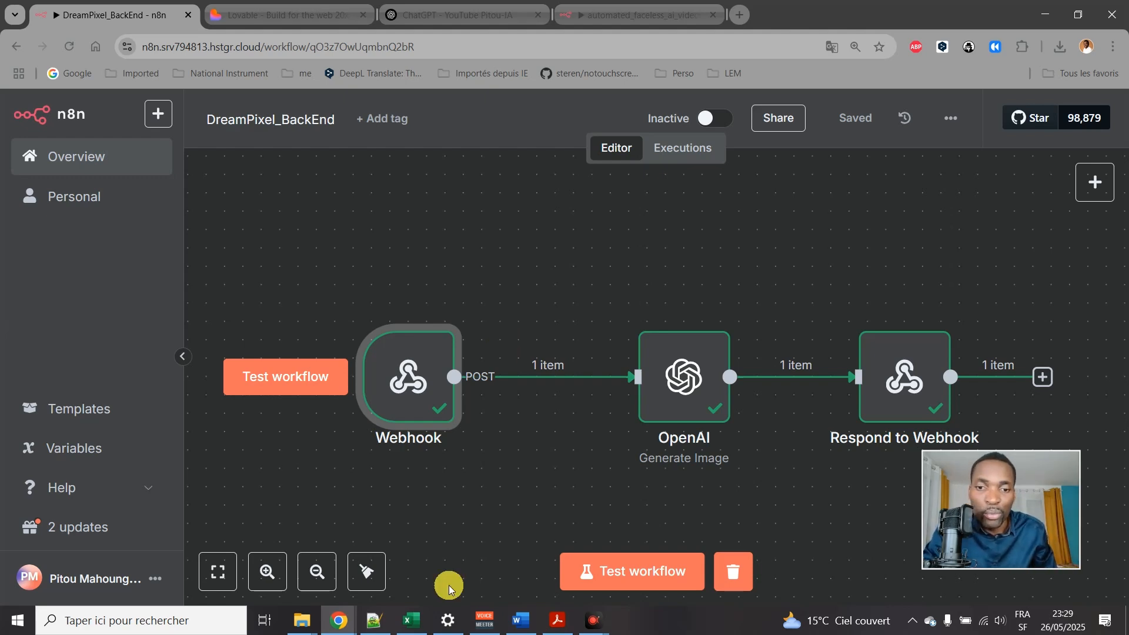
View the Image generator PDF in Acrobat, minimize it and switch to the dream-weave-images project in Lovable.
left_click(557, 620)
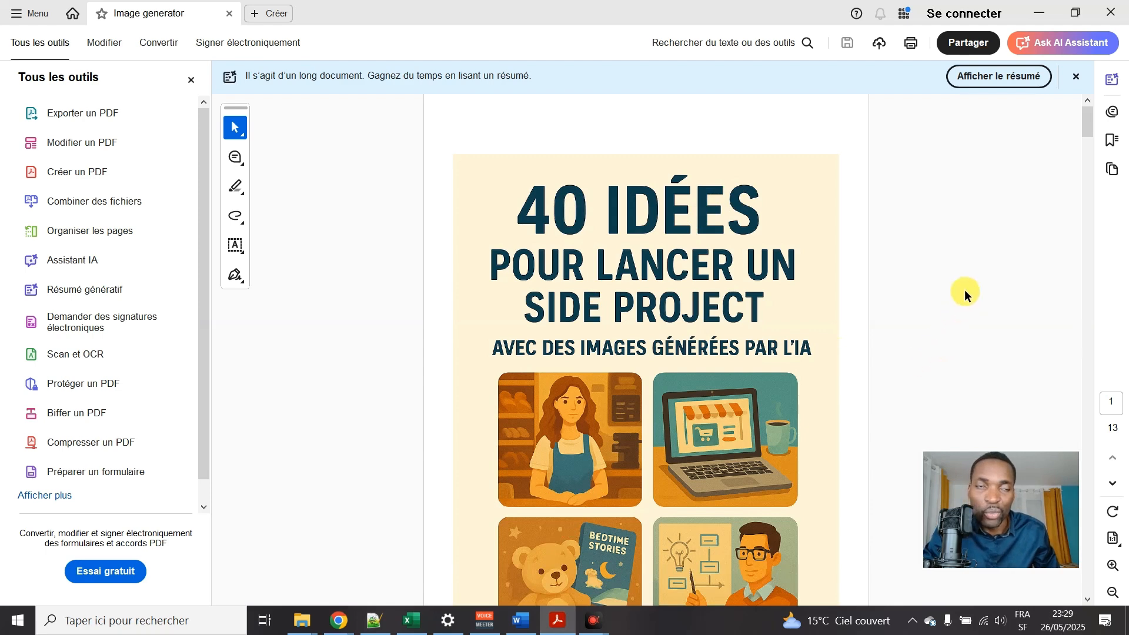
left_click(1040, 13)
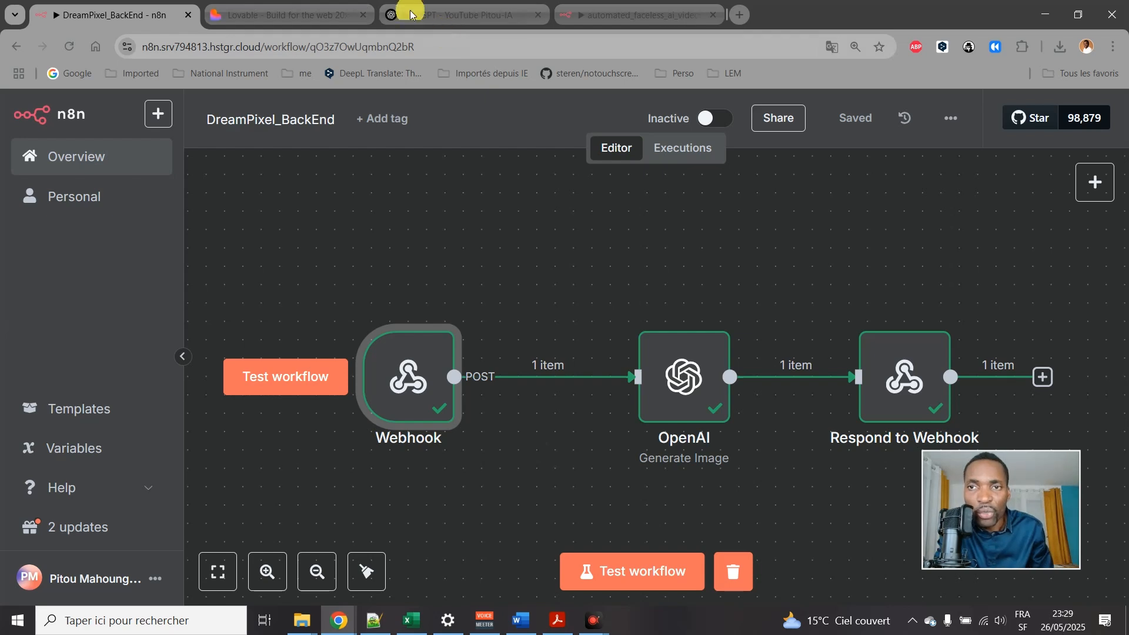
left_click(281, 16)
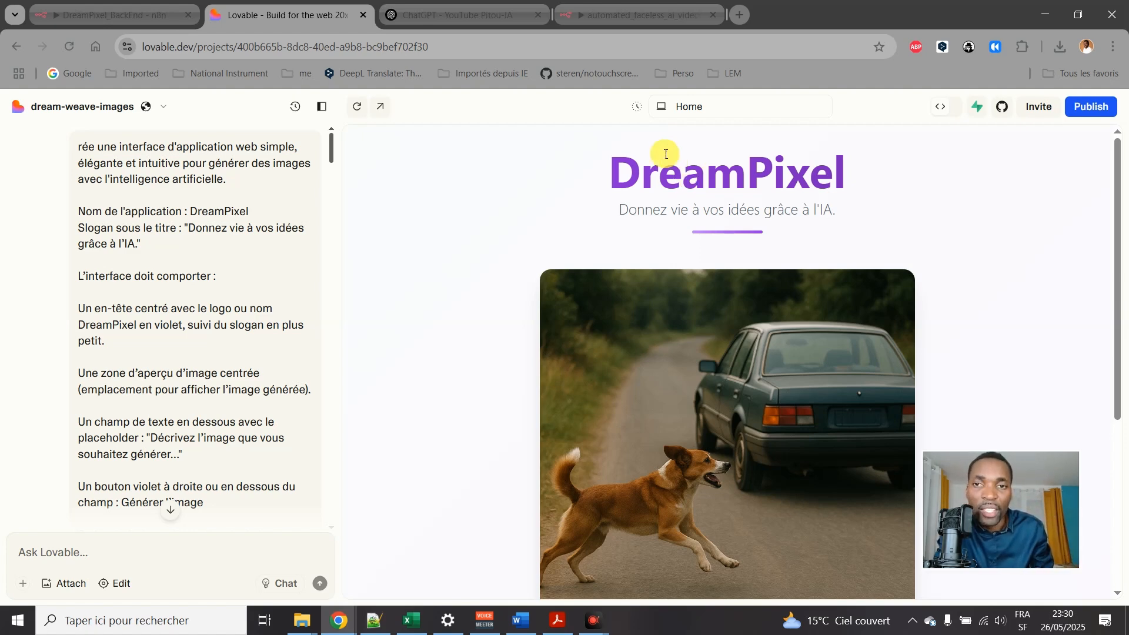
Examine the "Prompt pour Lovable" text in the ChatGPT conversation, highlighting the full prompt.
left_click(438, 16)
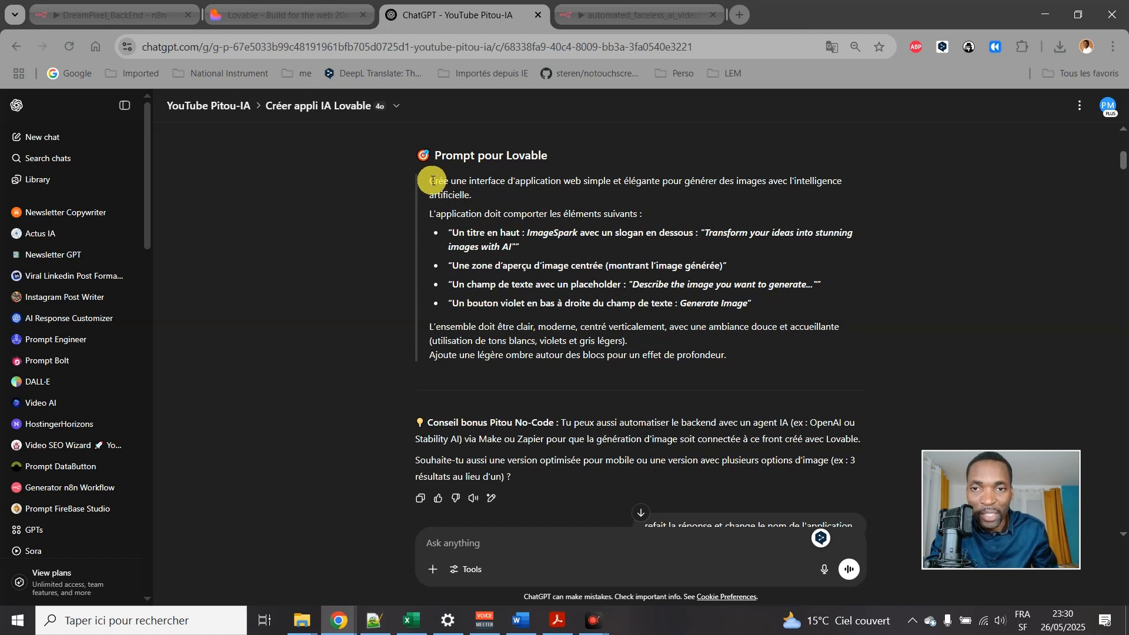
left_click_drag(432, 180, 745, 365)
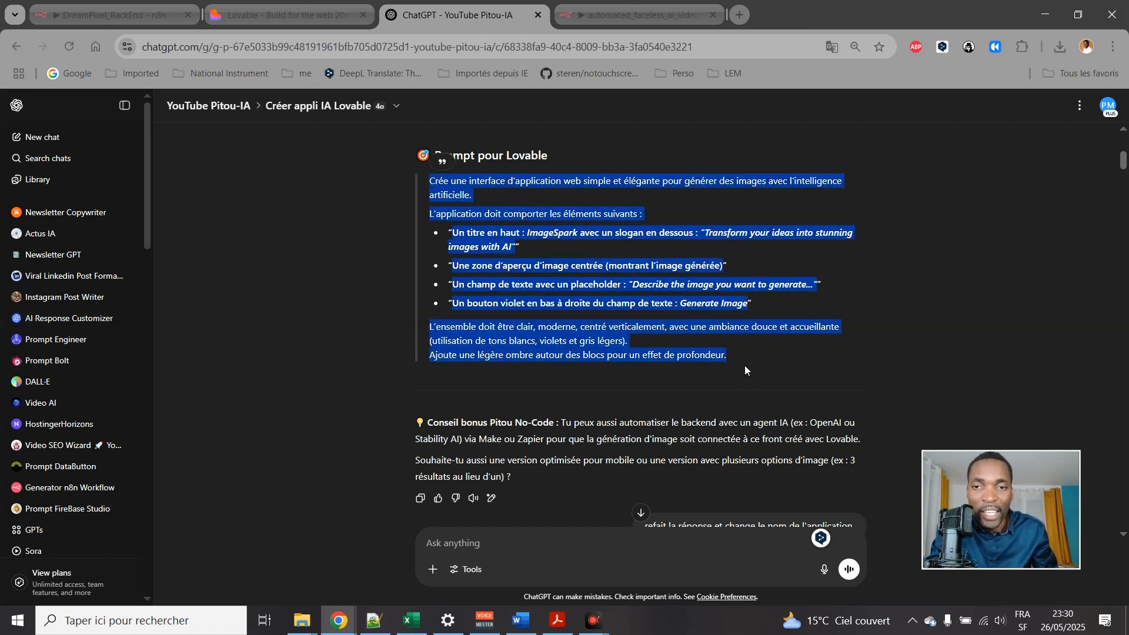
left_click(628, 260)
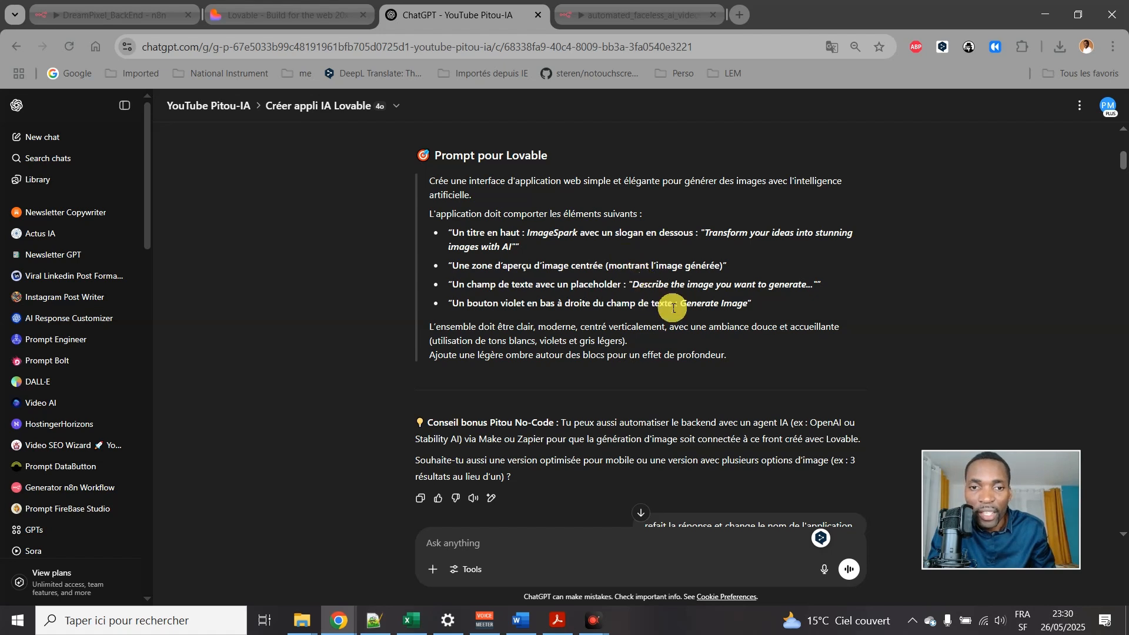
triple_click(436, 197)
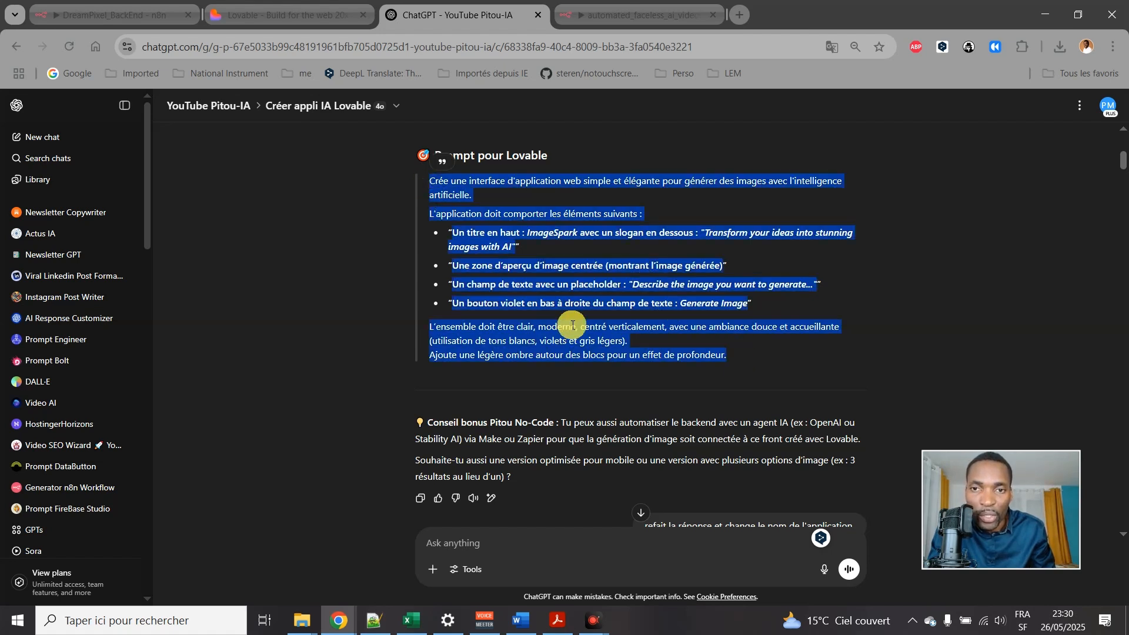
left_click(550, 215)
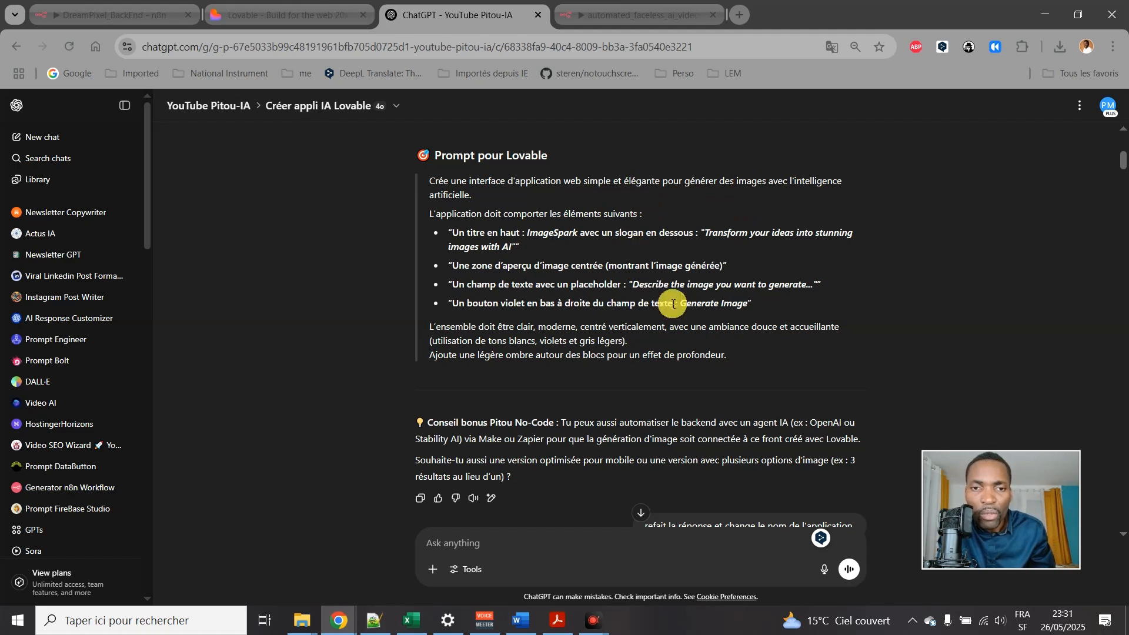
Review the initial DreamPixel interface prompt and Lovable's reply to it in the dream-weave-images project chat.
left_click(250, 14)
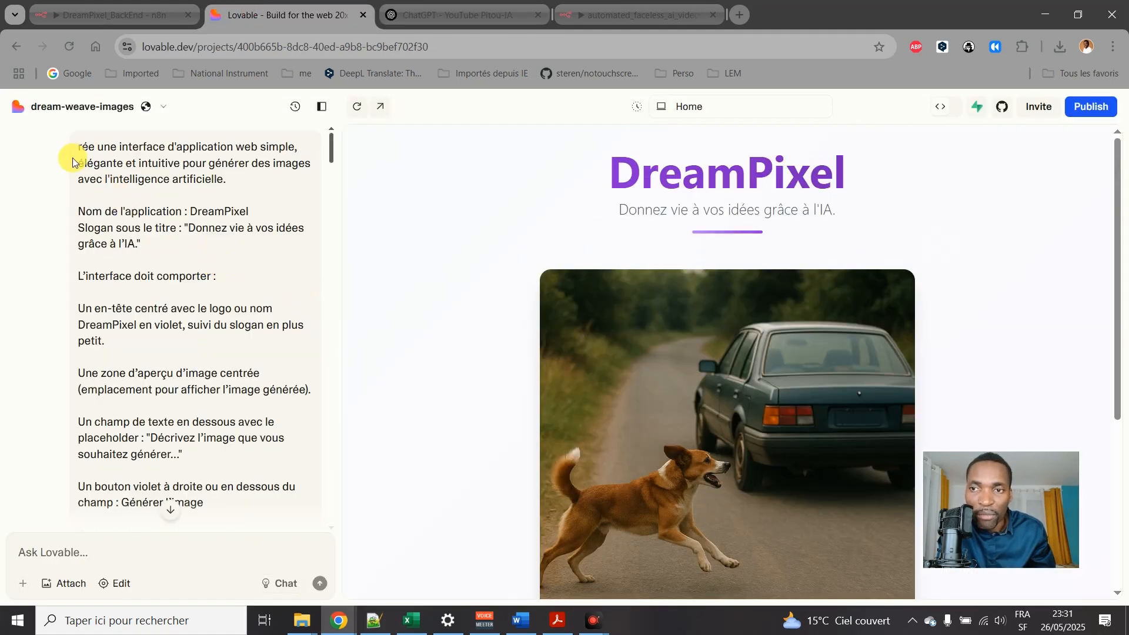
left_click_drag(83, 146, 251, 442)
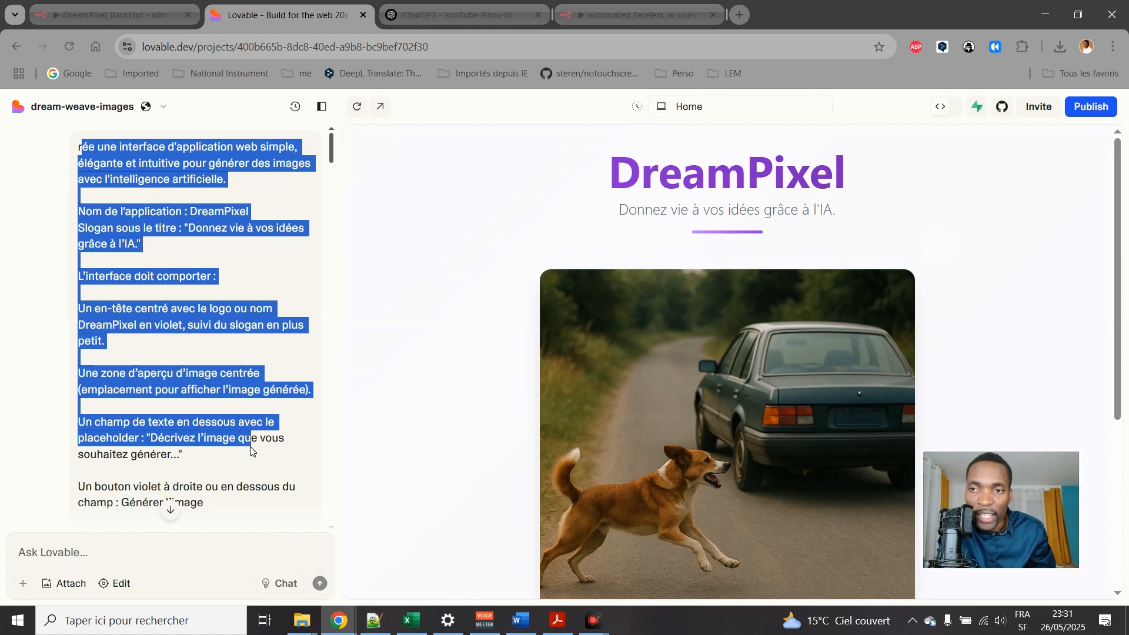
scroll(246, 445, "down", 3)
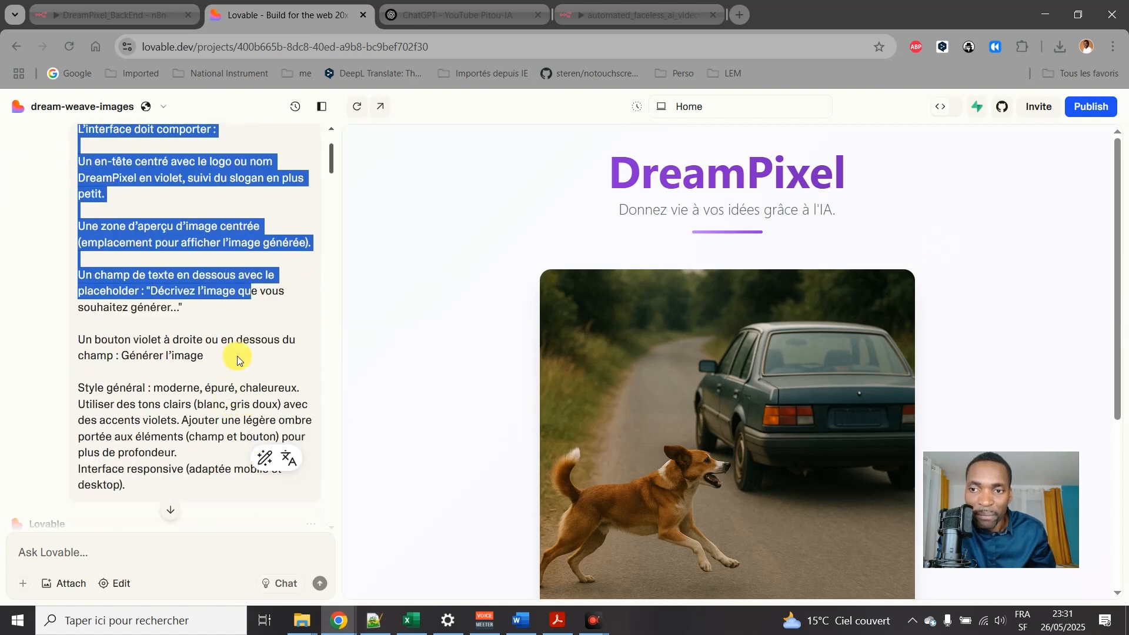
scroll(238, 359, "down", 4)
scroll(194, 313, "up", 3)
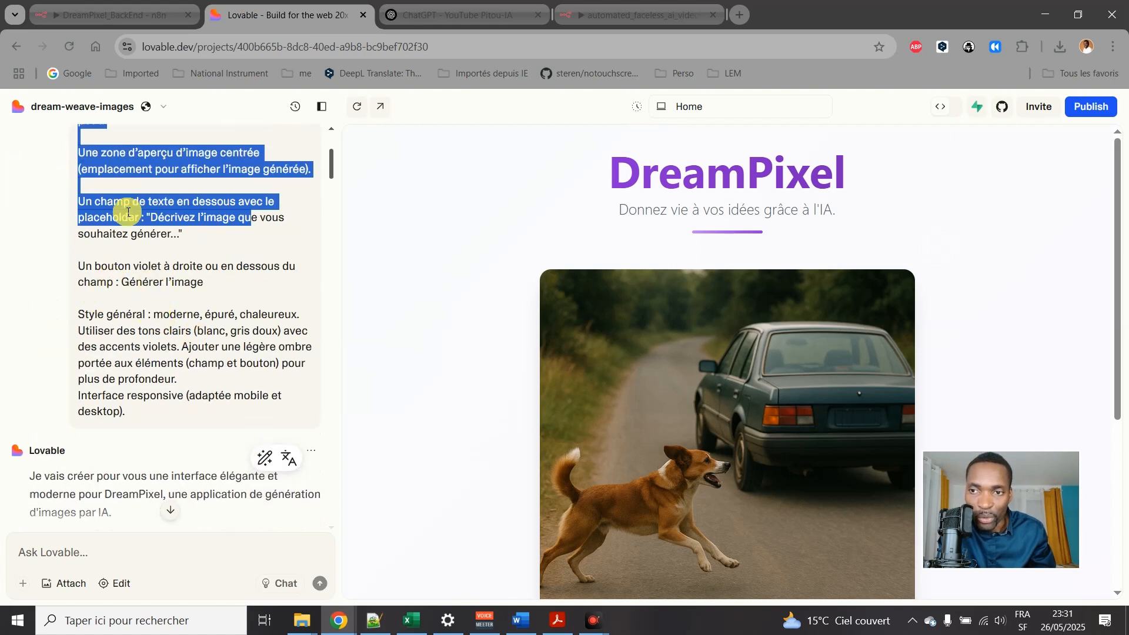
left_click(130, 315)
scroll(155, 356, "down", 1)
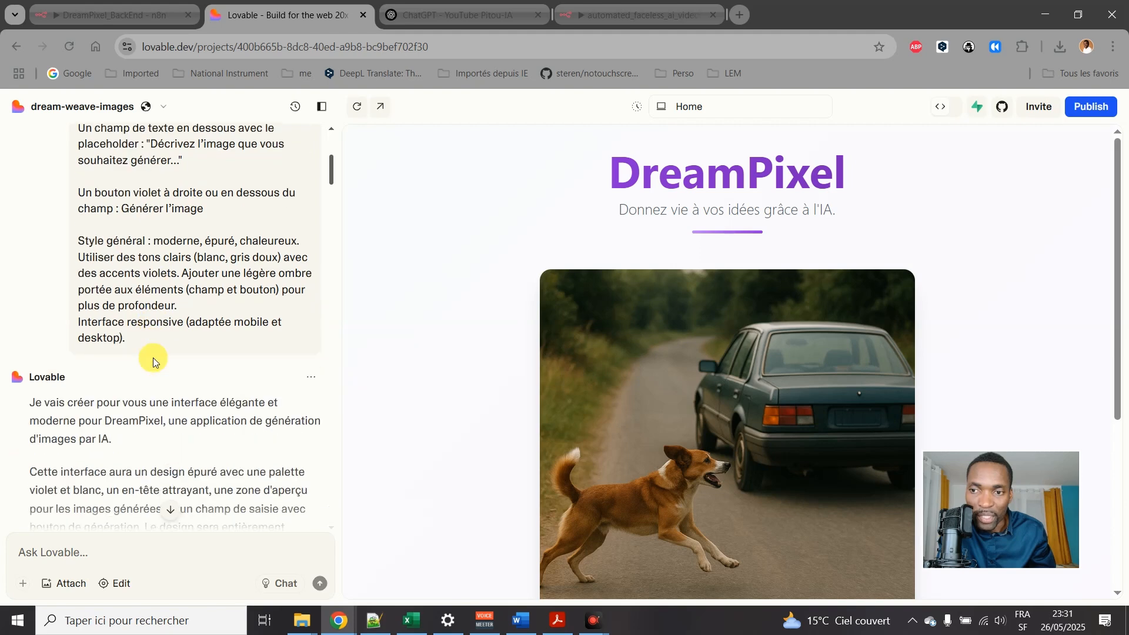
scroll(652, 263, "down", 1)
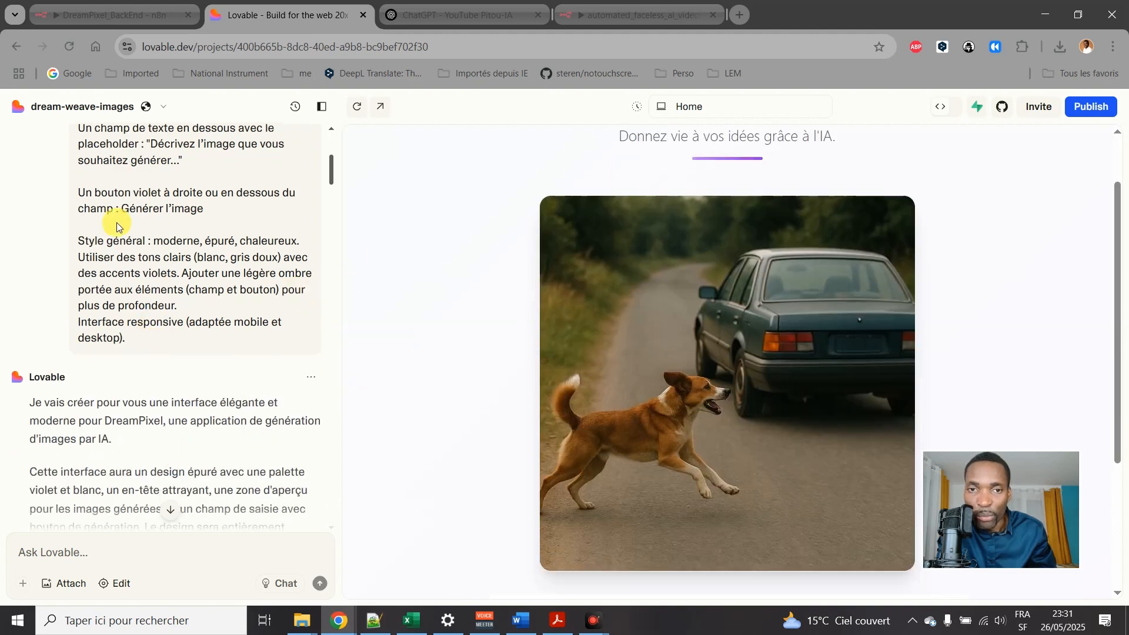
scroll(106, 294, "down", 1)
scroll(106, 297, "down", 3)
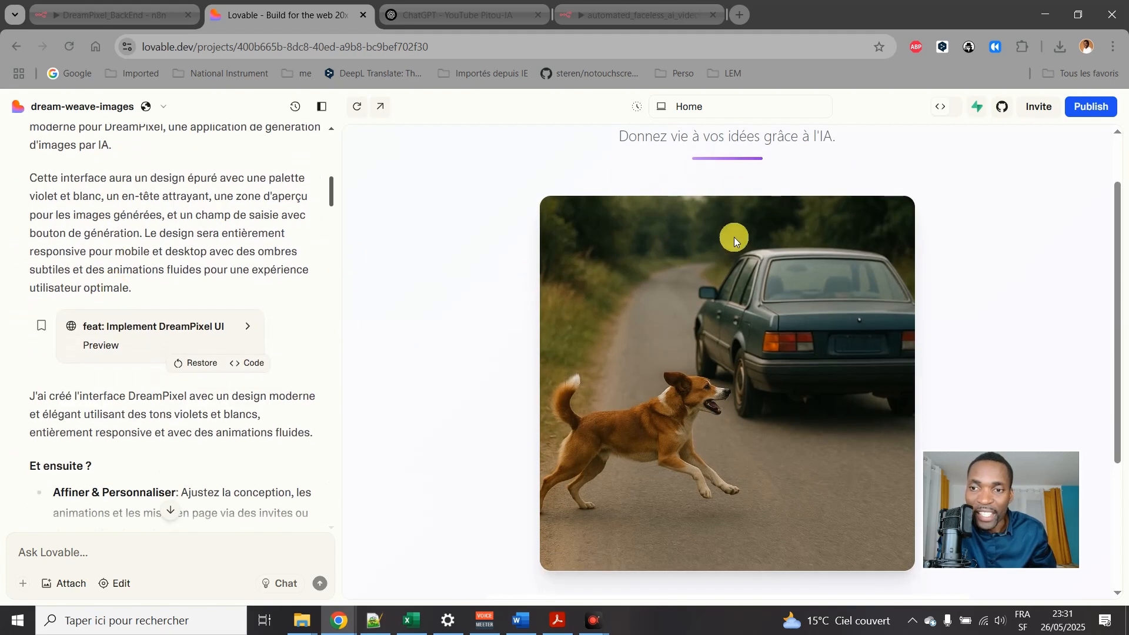
Examine the DreamPixel preview: the title, the generated image, the image description field and the "Générer l'image" button.
scroll(827, 239, "down", 3)
scroll(795, 243, "up", 4)
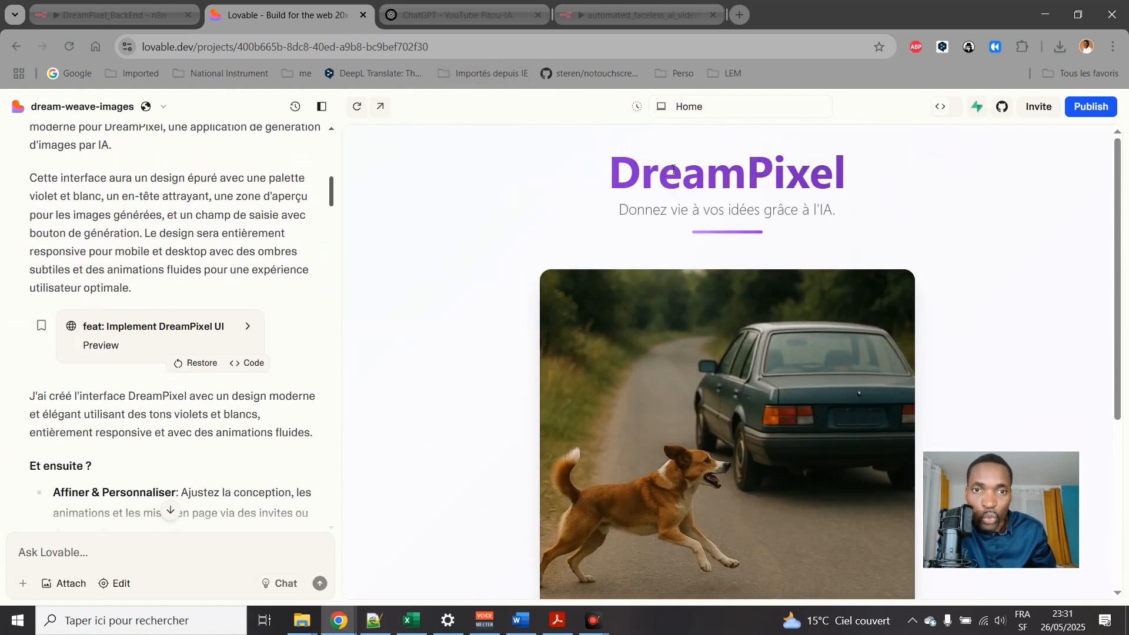
left_click_drag(610, 174, 872, 172)
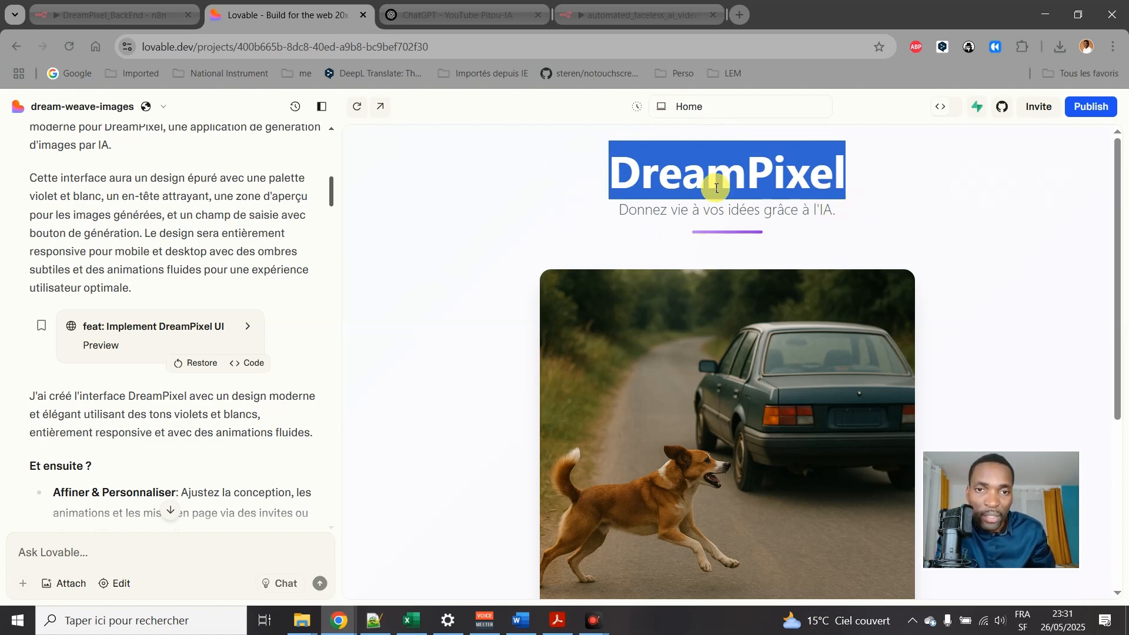
scroll(705, 214, "down", 5)
left_click(570, 416)
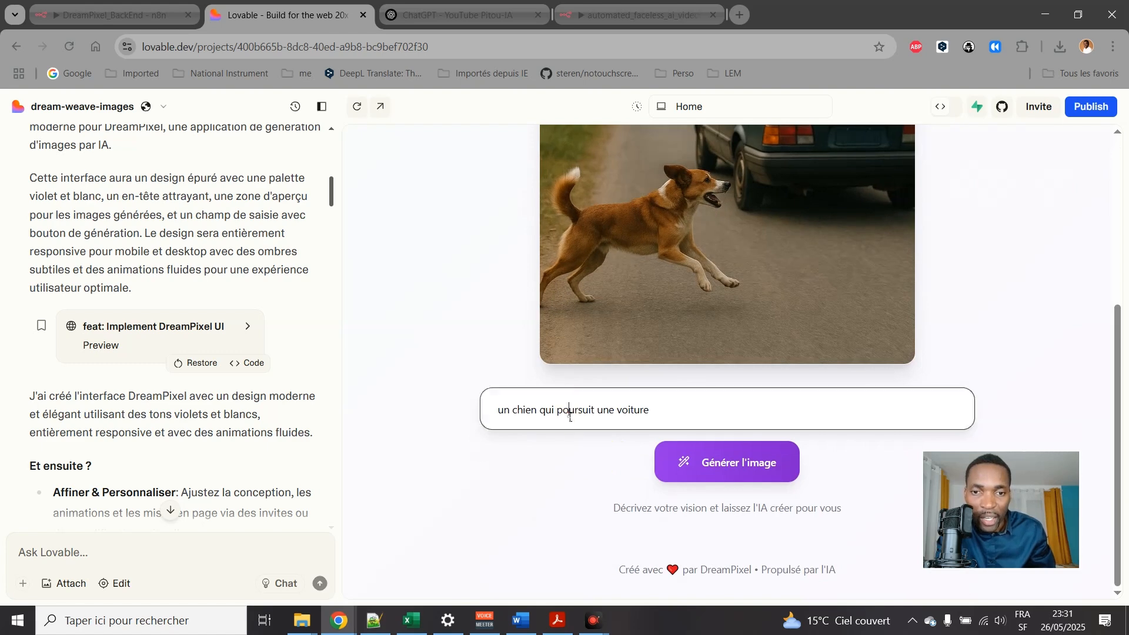
left_click_drag(744, 405, 413, 382)
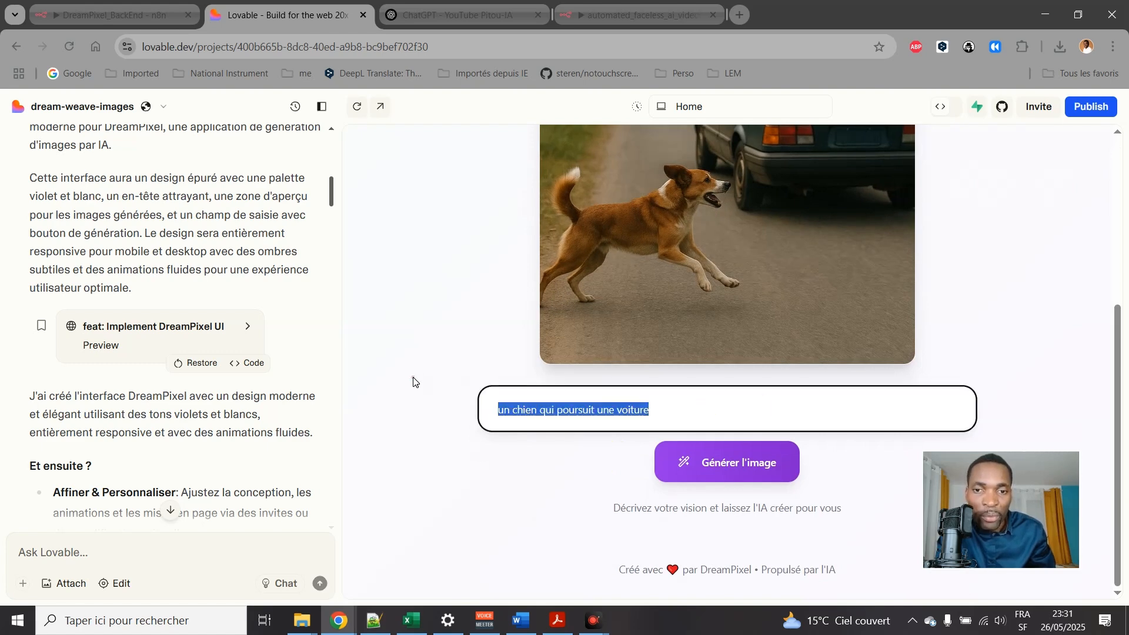
left_click(724, 476)
scroll(512, 227, "up", 3)
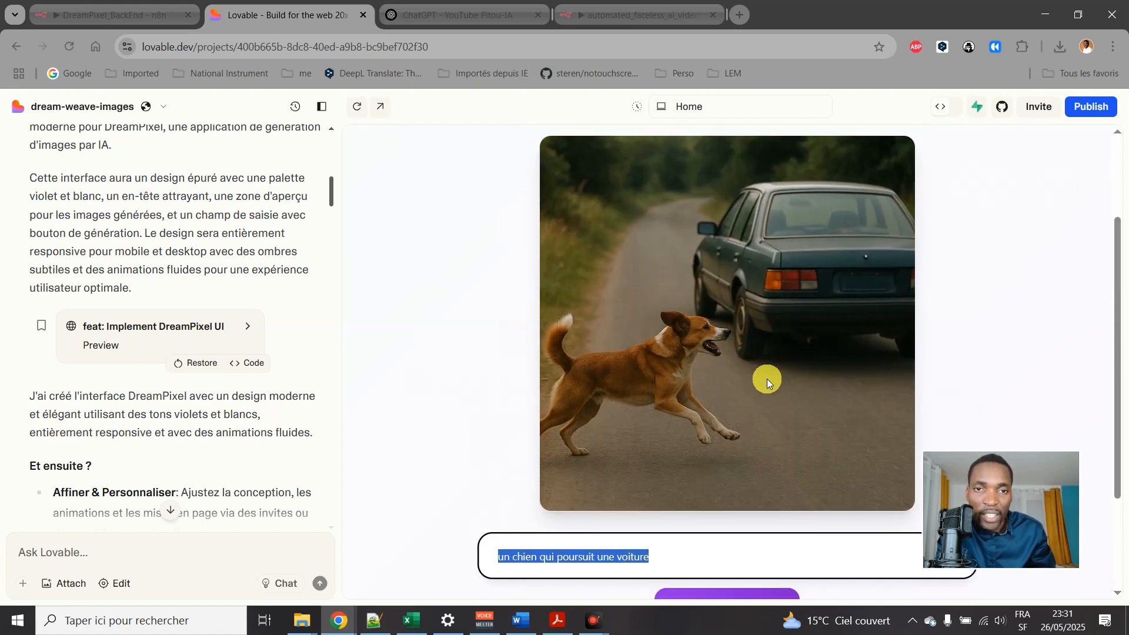
left_click(553, 557)
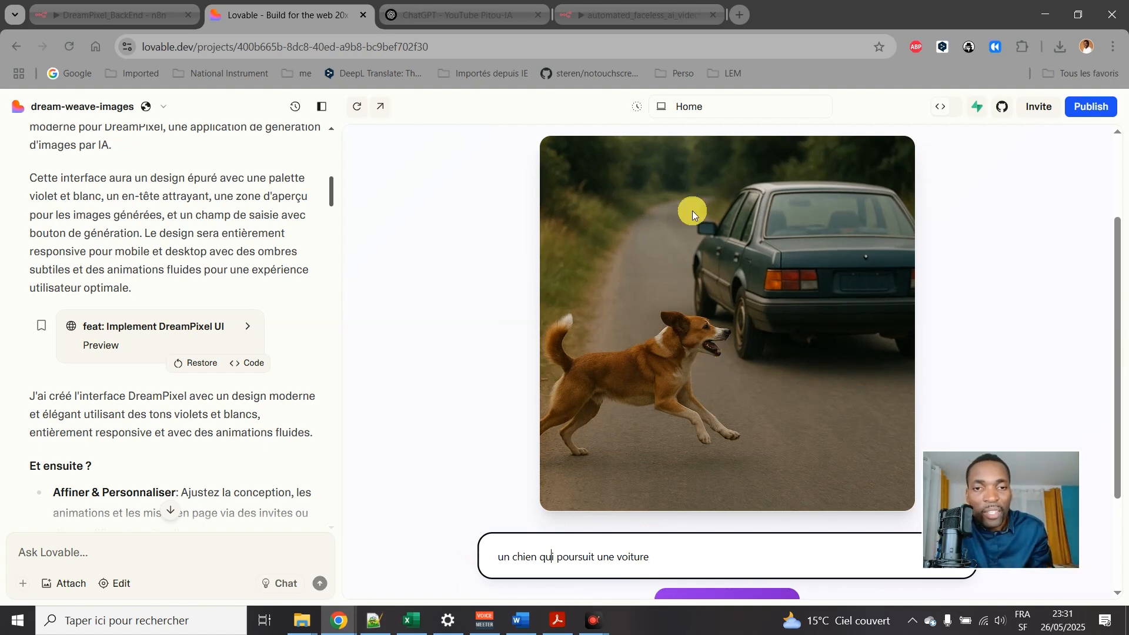
scroll(693, 214, "up", 3)
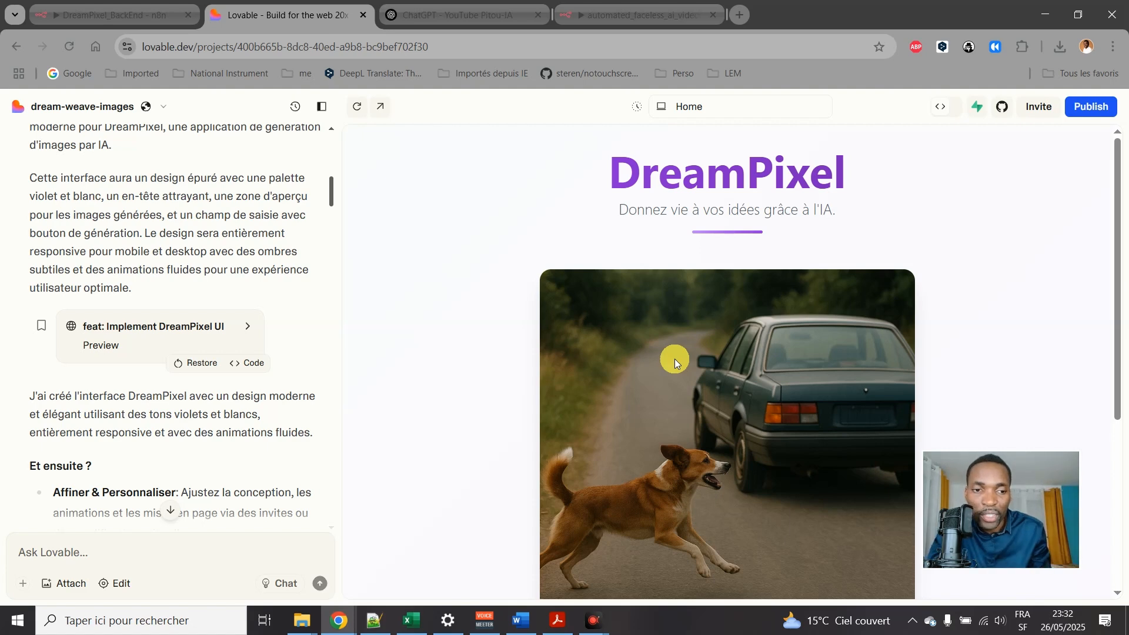
Read on in the project chat to the prompt that specifies the n8n webhook endpoint, POST method and JSON format, highlighting the endpoint URL.
scroll(176, 268, "up", 3)
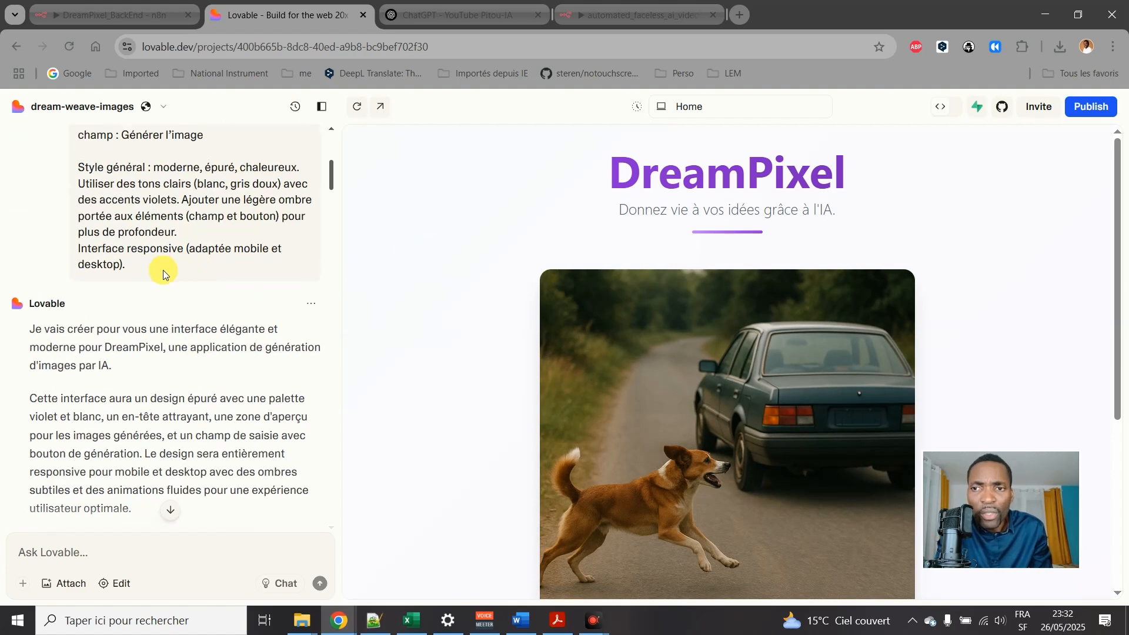
scroll(177, 297, "down", 3)
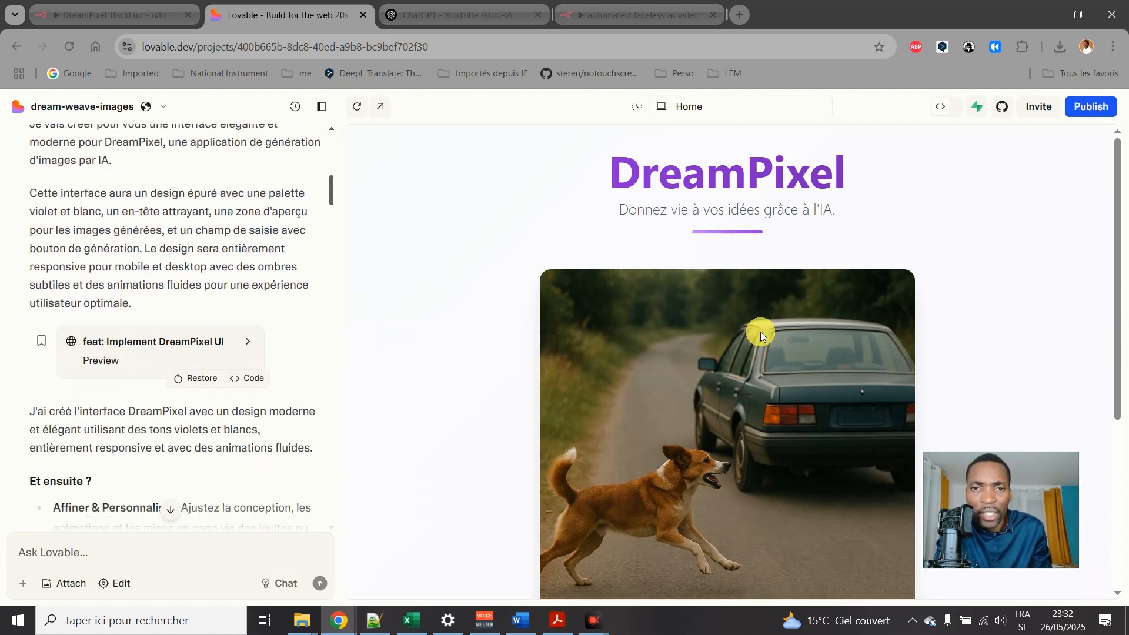
scroll(760, 334, "down", 5)
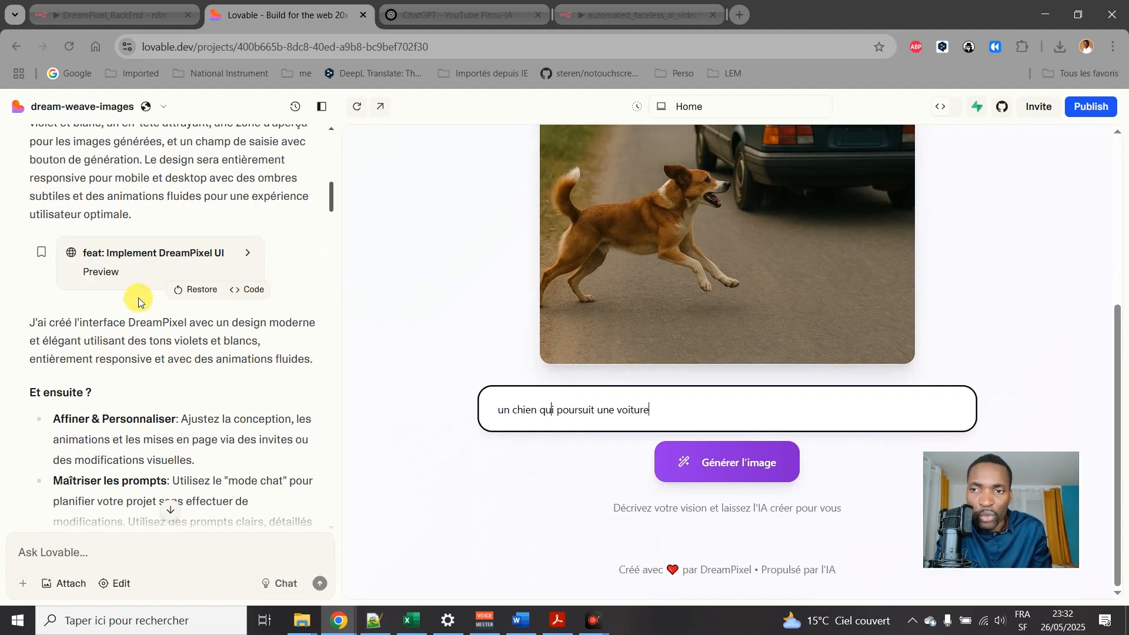
scroll(139, 297, "up", 2)
scroll(153, 309, "down", 6)
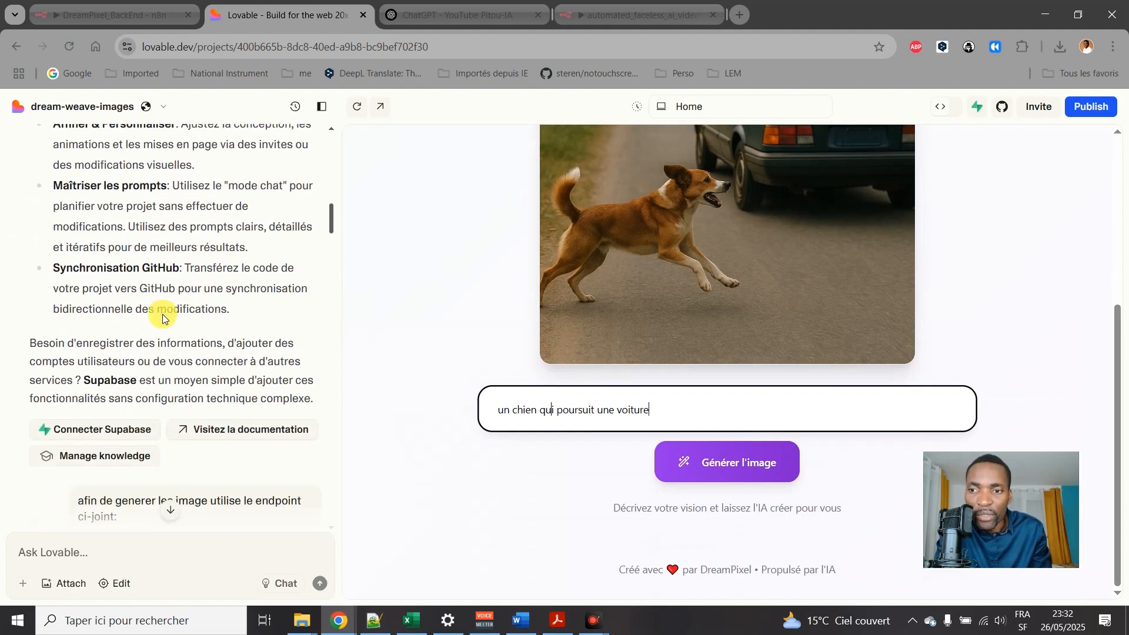
scroll(162, 316, "down", 3)
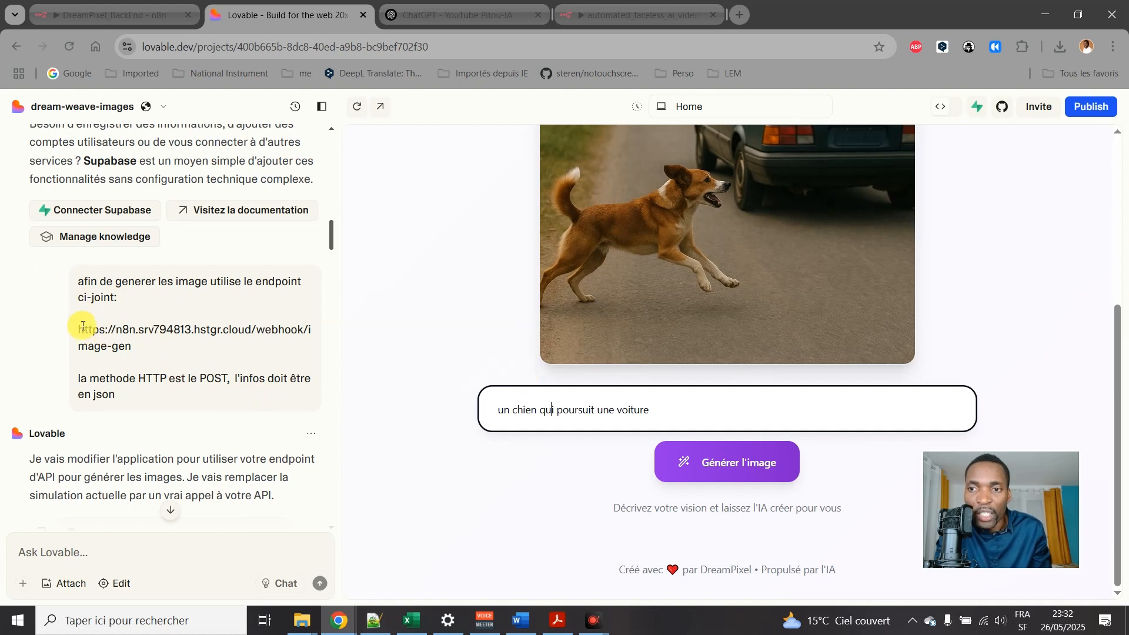
left_click_drag(69, 331, 132, 349)
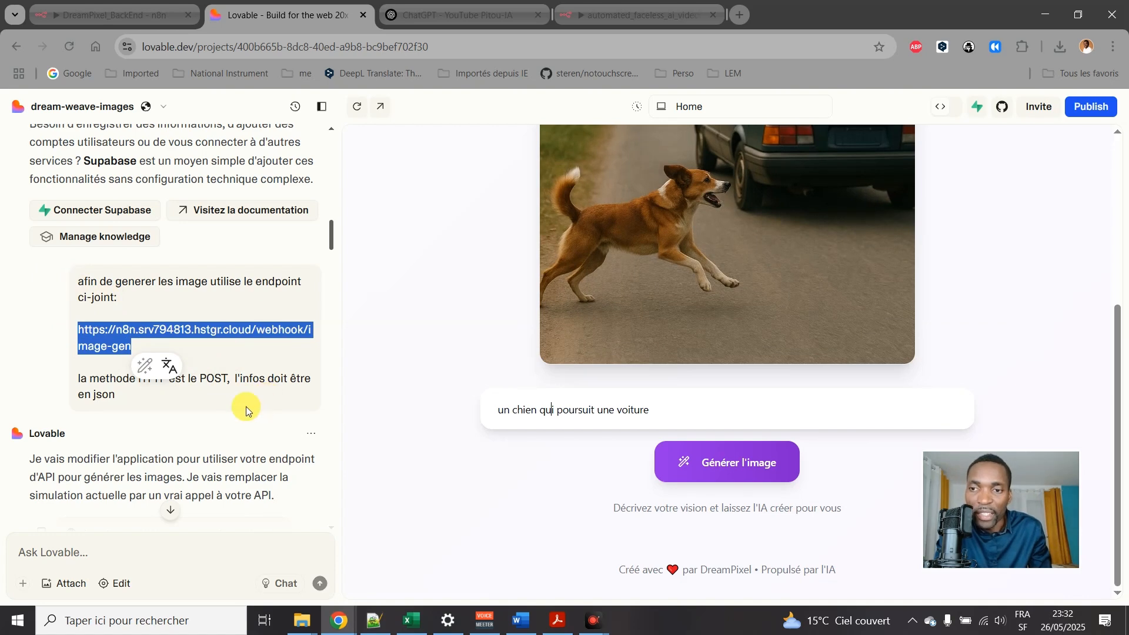
left_click(215, 417)
left_click(110, 423)
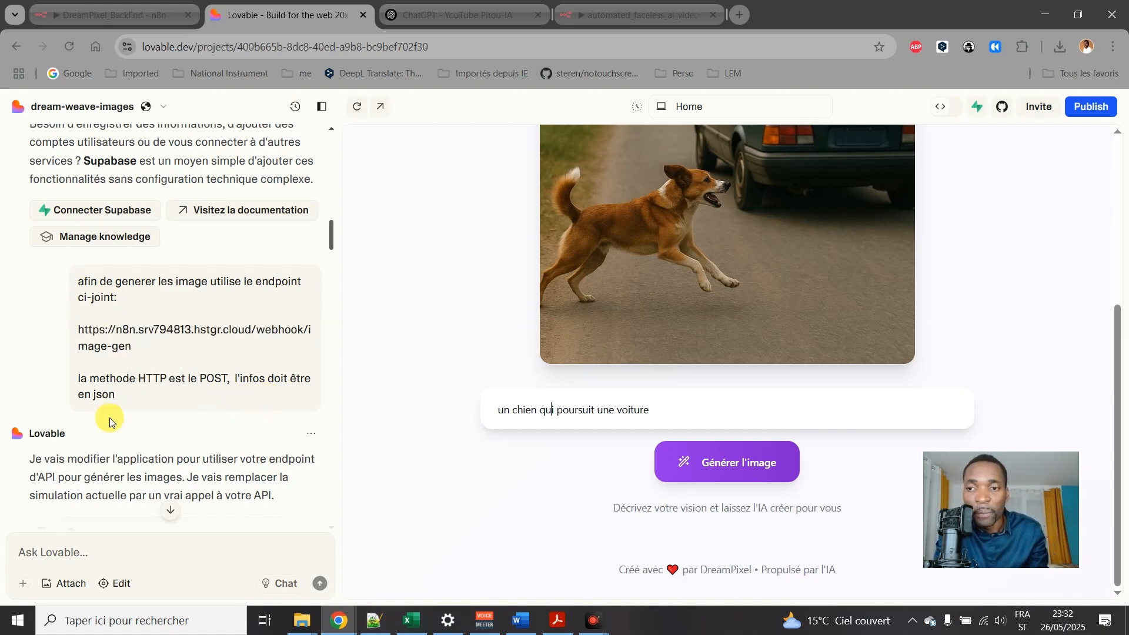
Read the example request body prompt in the project chat, highlighting the sample image description and the 1024×1024 resolution.
scroll(94, 381, "down", 6)
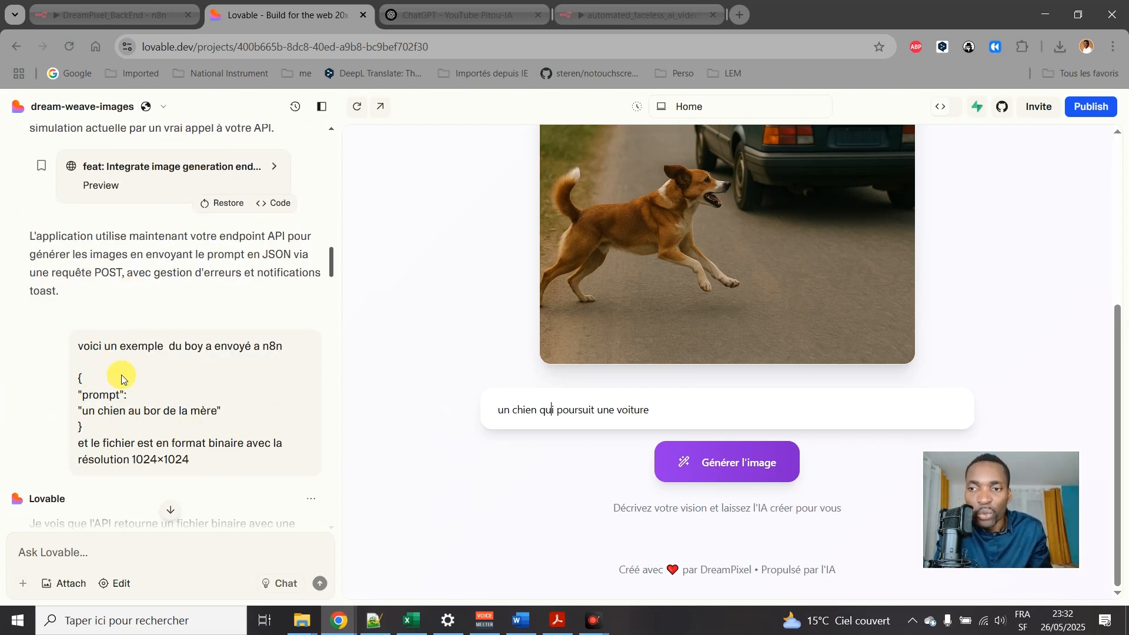
left_click_drag(92, 346, 214, 346)
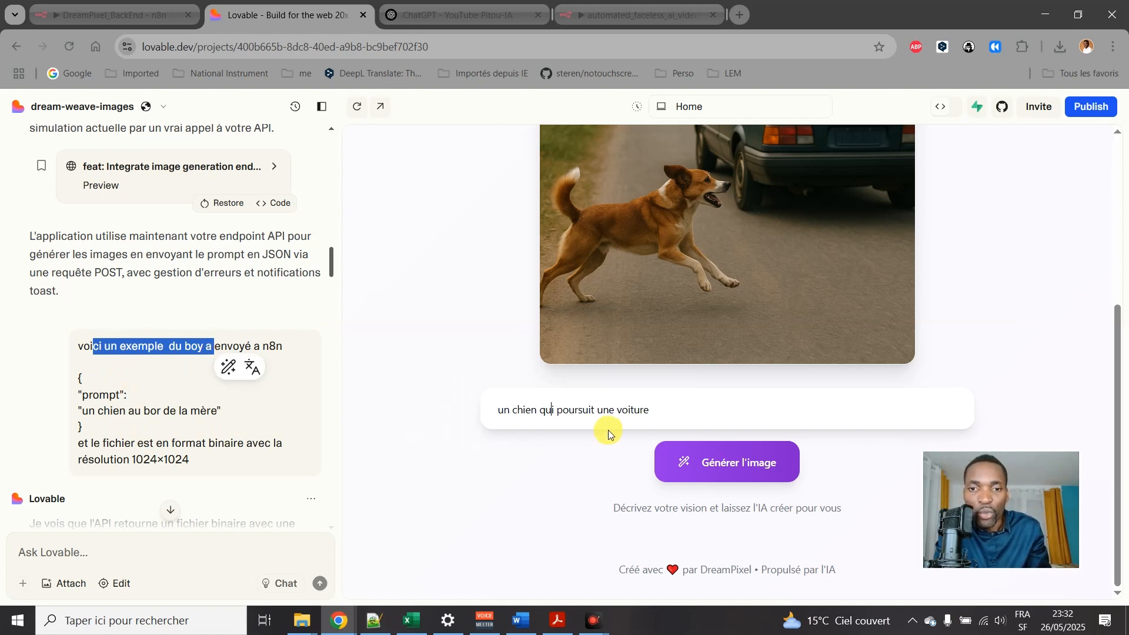
left_click(57, 375)
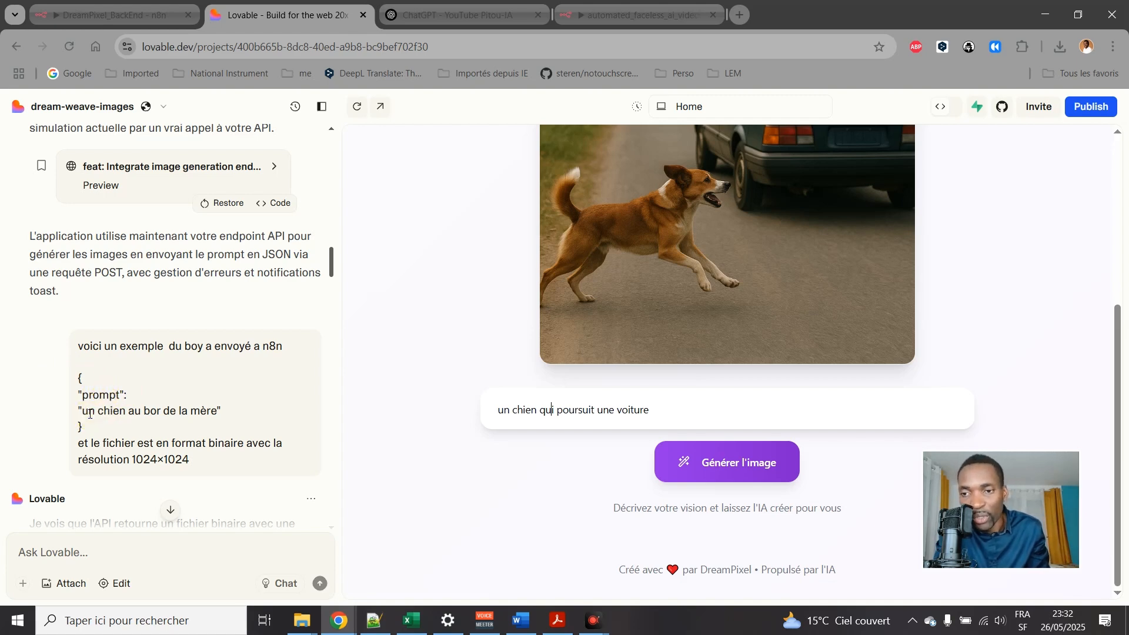
left_click_drag(88, 416, 235, 421)
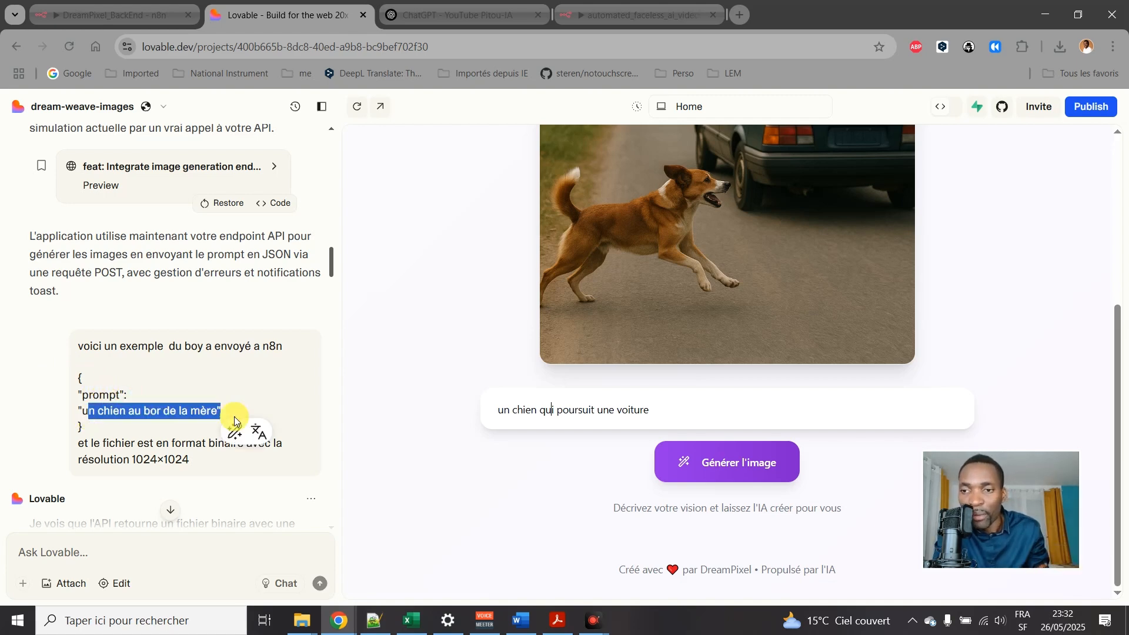
left_click(90, 436)
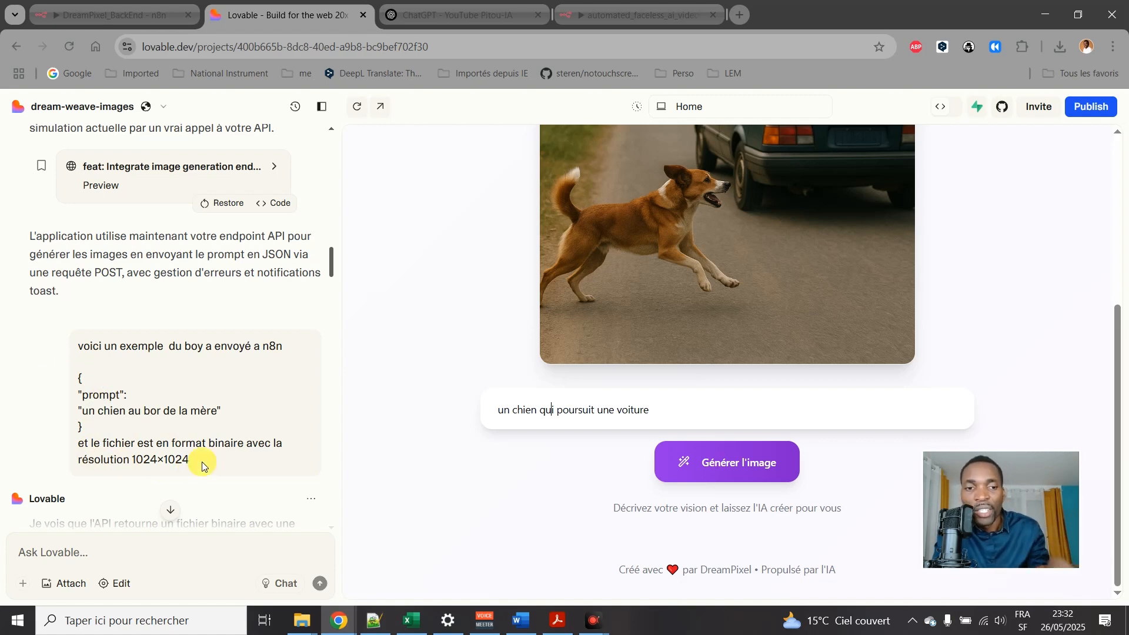
left_click_drag(198, 466, 131, 461)
Review the generated image in the DreamPixel preview and the follow-up message "peux-tu corriger l'erreur?" in the project chat.
scroll(553, 374, "up", 4)
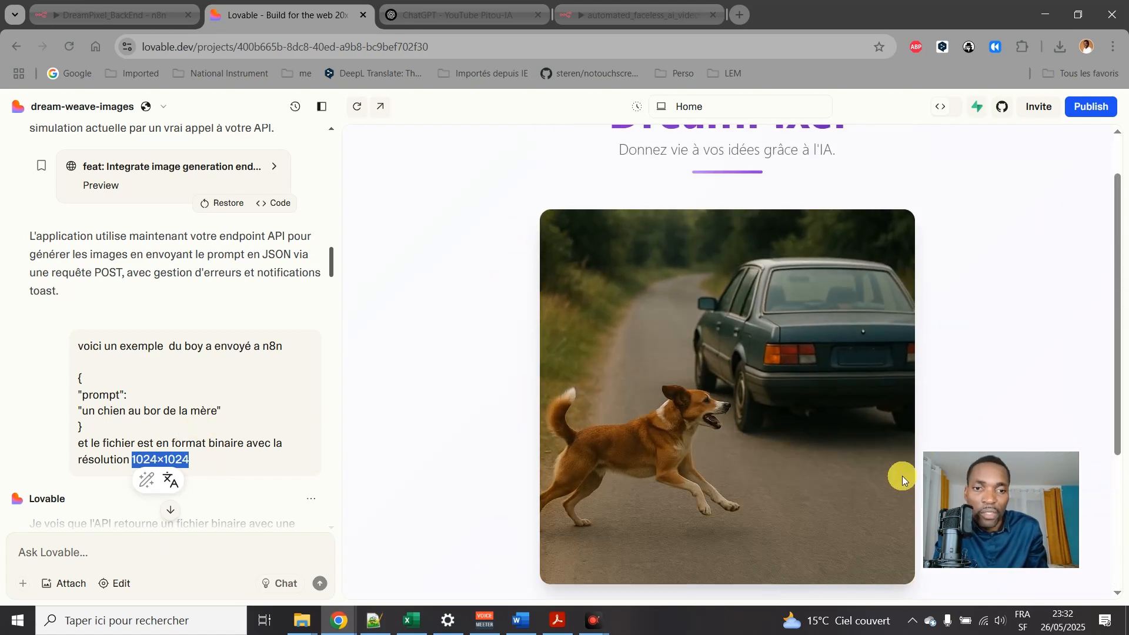
scroll(910, 305, "down", 2)
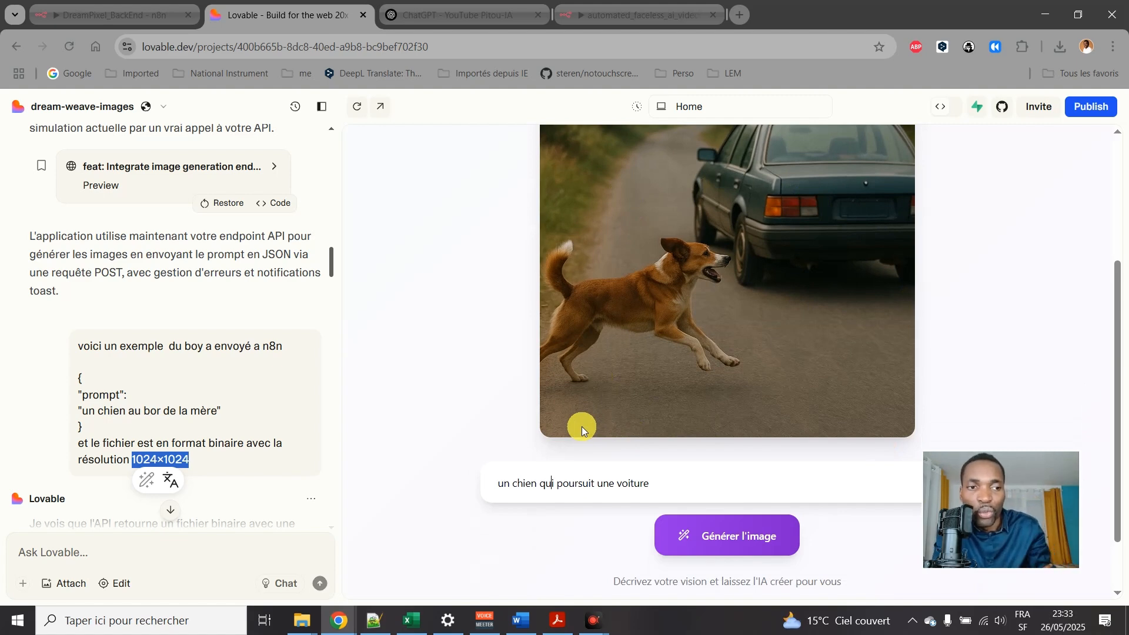
scroll(179, 396, "down", 1)
scroll(215, 377, "down", 5)
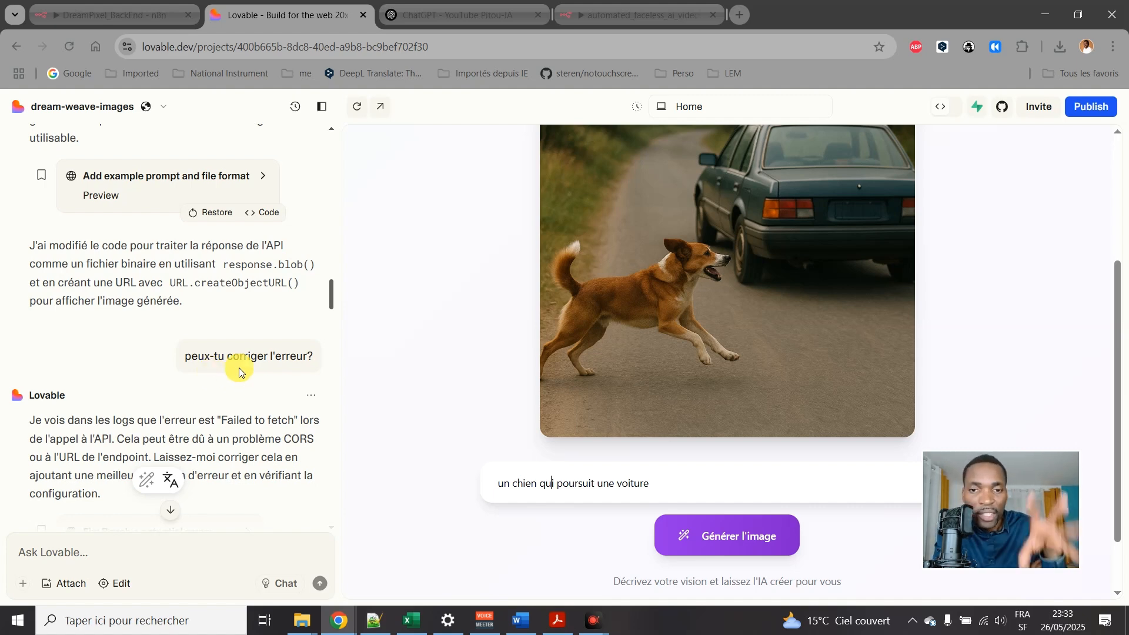
scroll(806, 267, "up", 2)
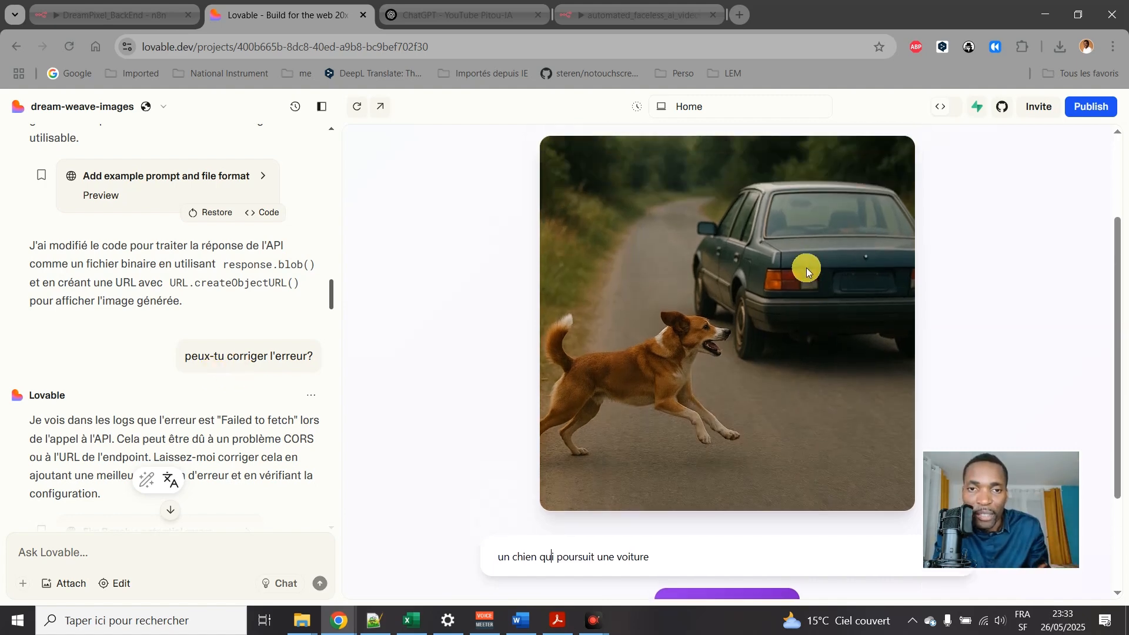
scroll(794, 247, "up", 4)
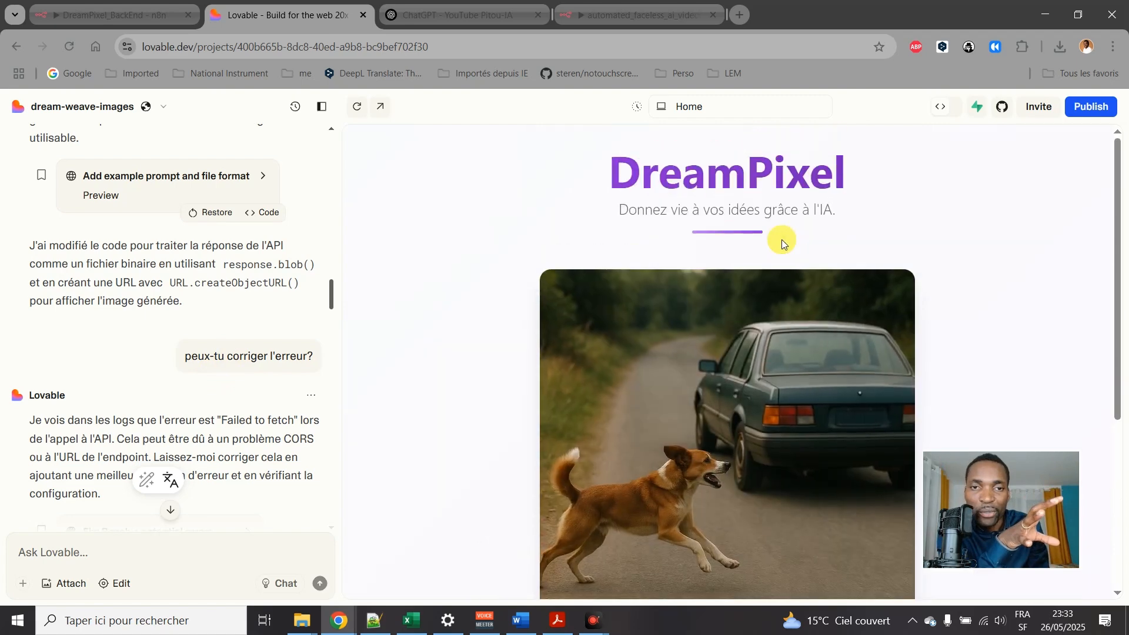
scroll(751, 197, "down", 2)
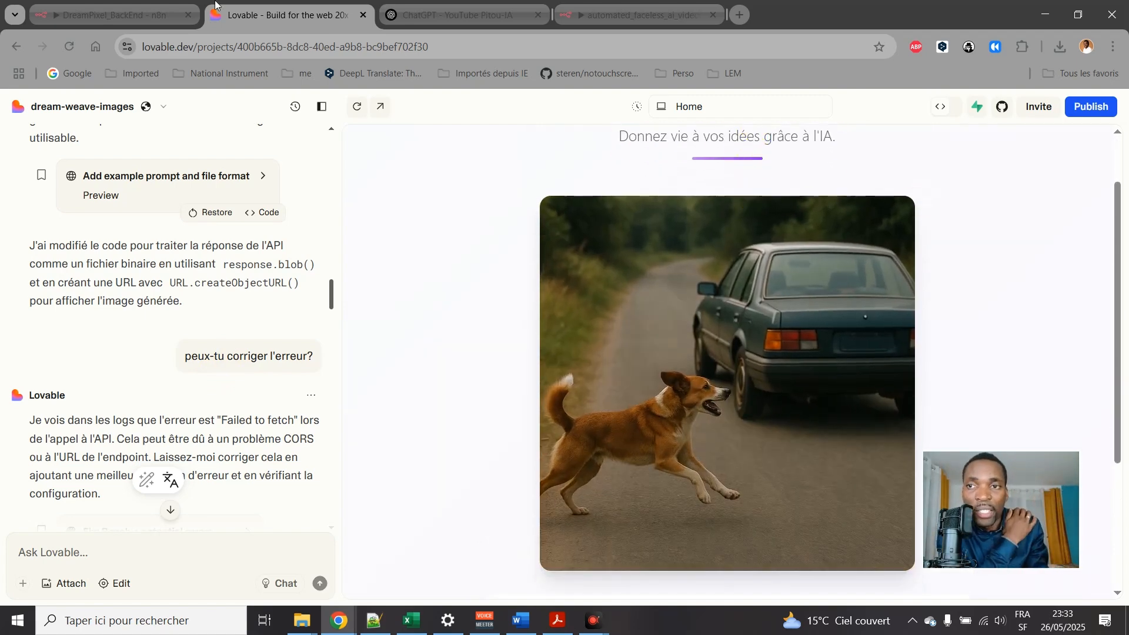
Switch to the DreamPixel_BackEnd workflow in n8n and show the Webhook node's production URL.
left_click(117, 12)
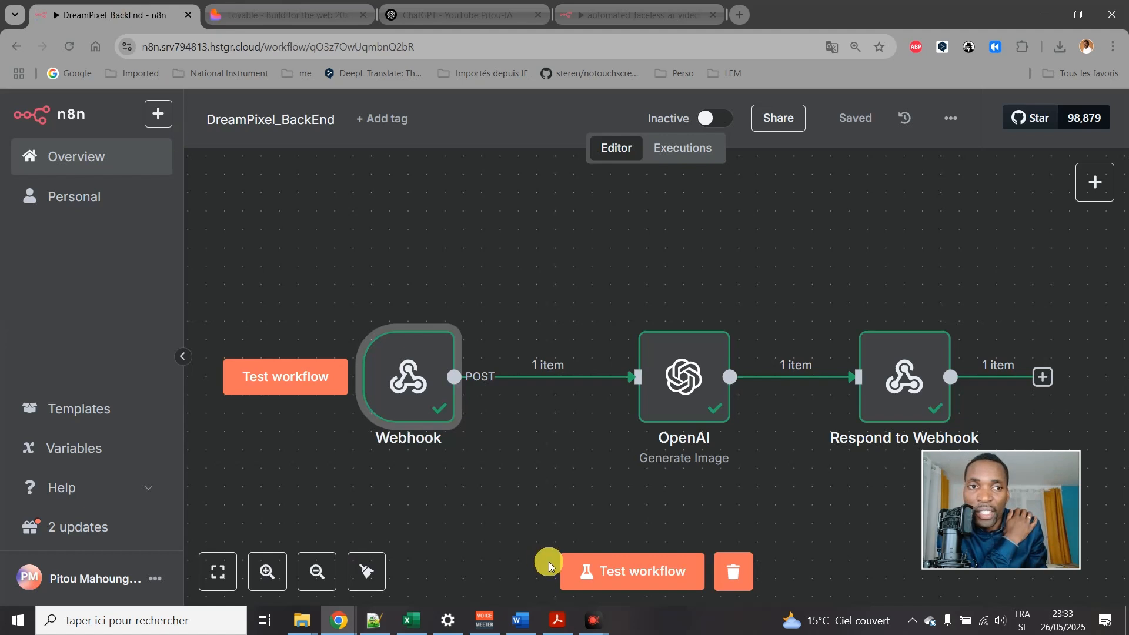
mouse_move(587, 629)
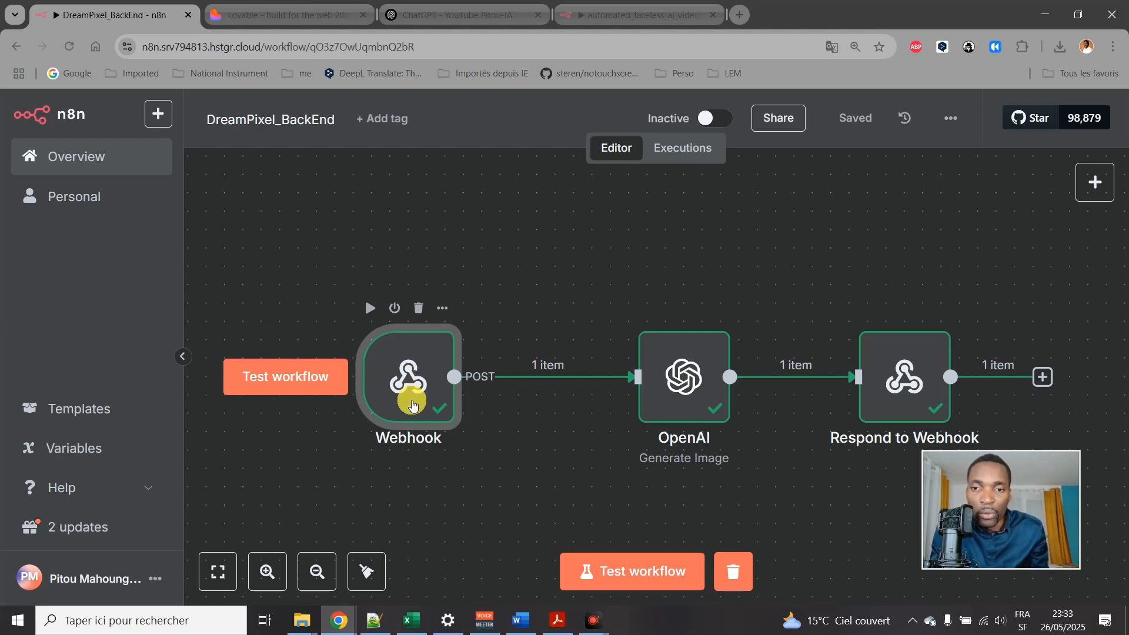
double_click(410, 396)
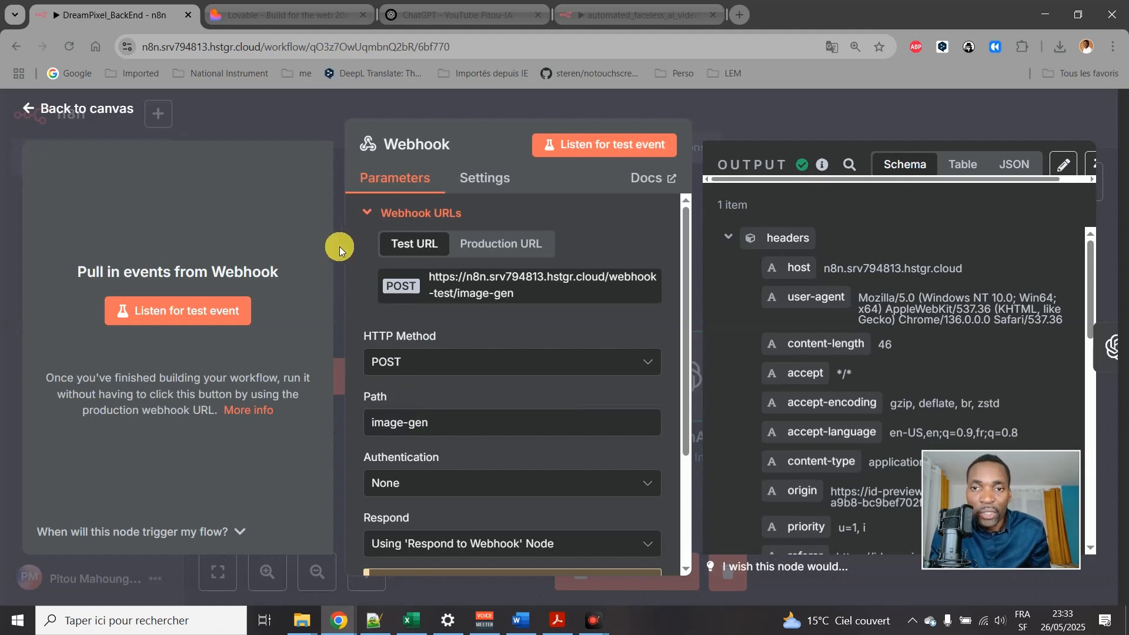
left_click(484, 244)
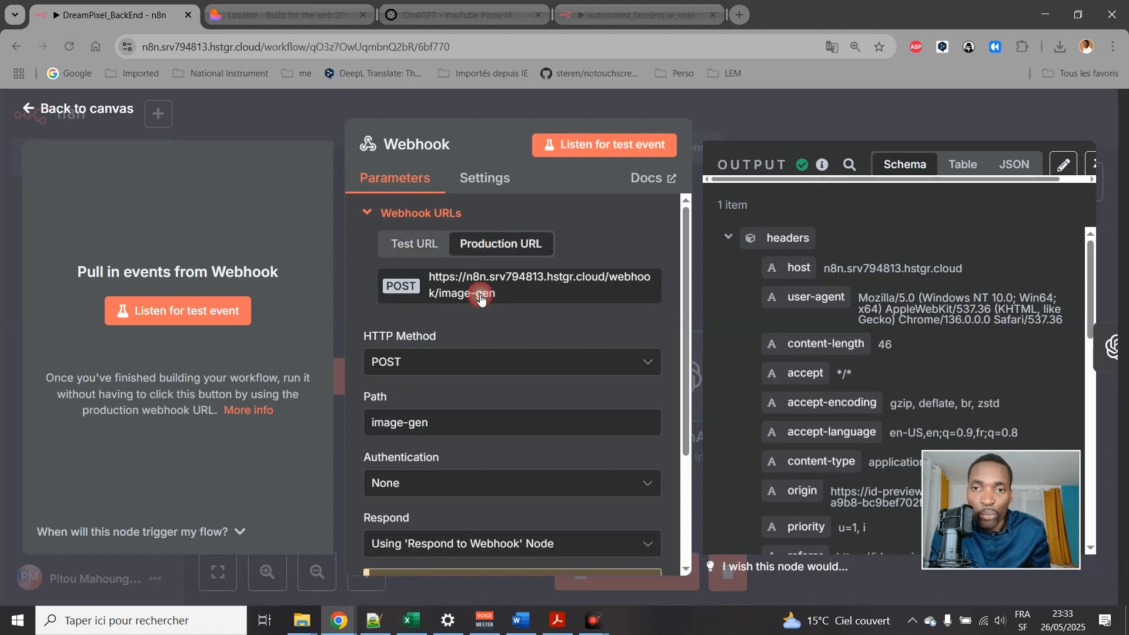
Compare the endpoint URL in the Lovable chat prompt with the n8n Webhook's production URL, highlighting it in the chat.
left_click(262, 14)
scroll(250, 338, "up", 10)
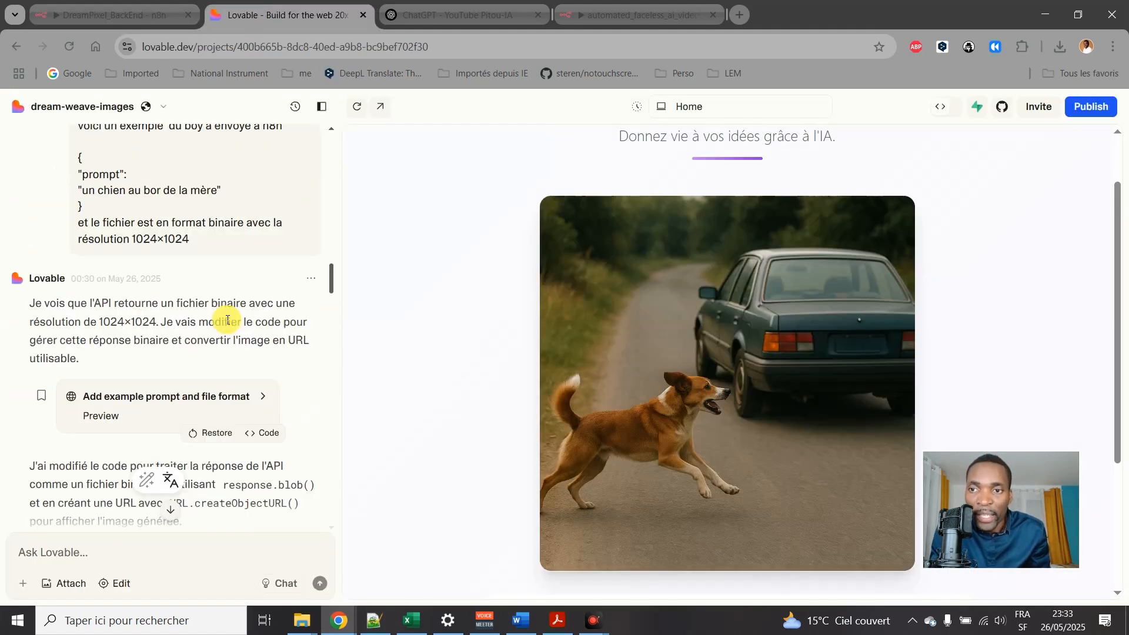
scroll(168, 312, "up", 5)
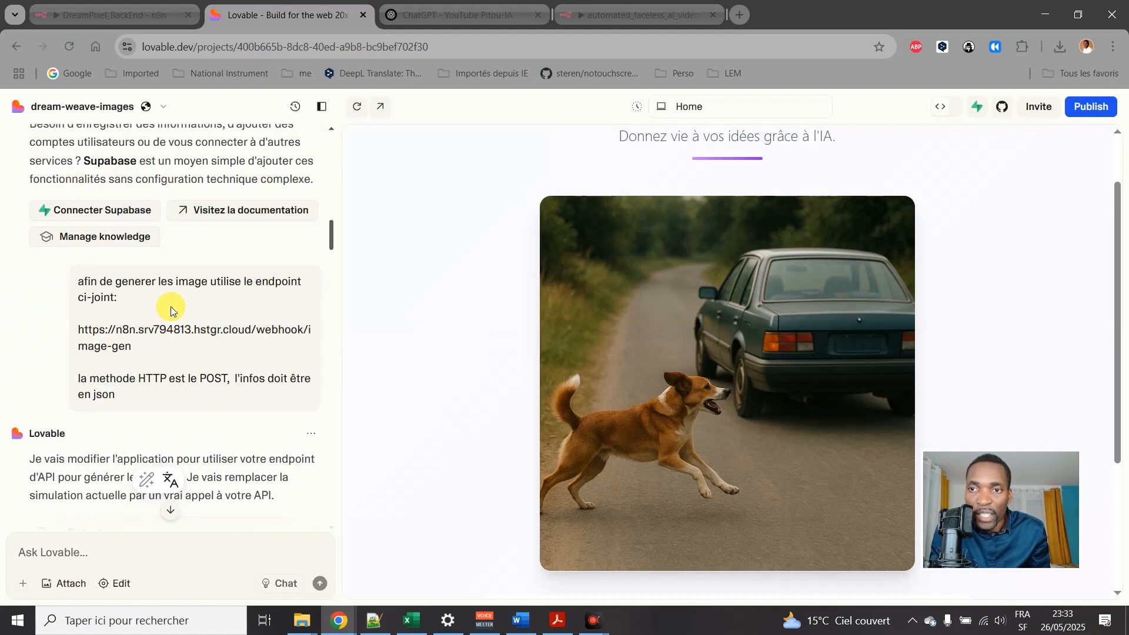
left_click_drag(86, 325, 132, 348)
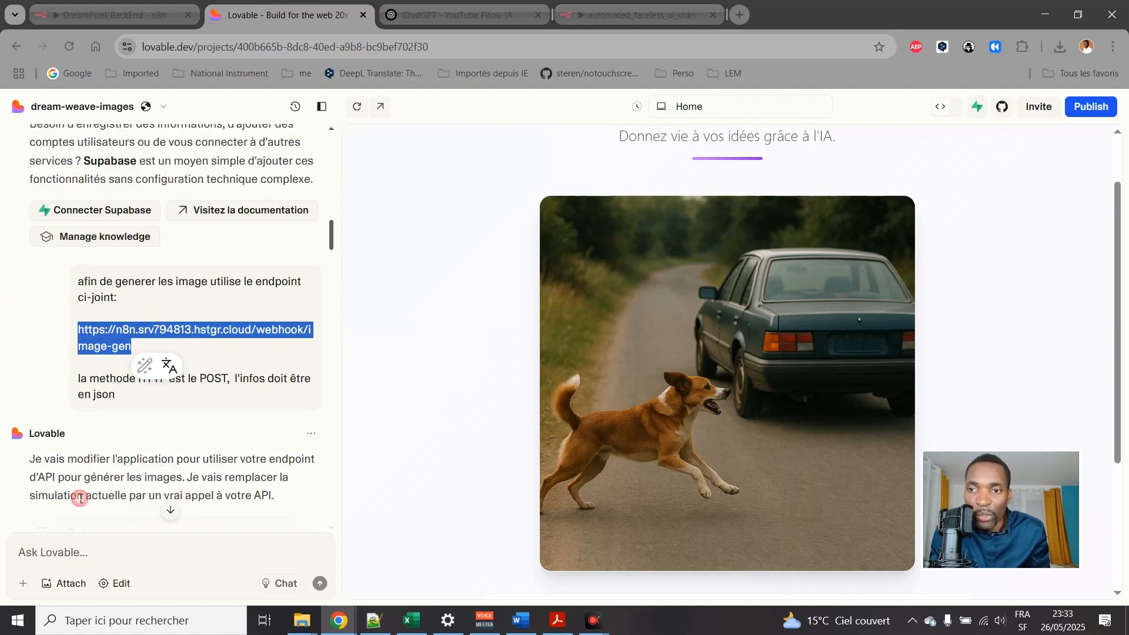
left_click(447, 23)
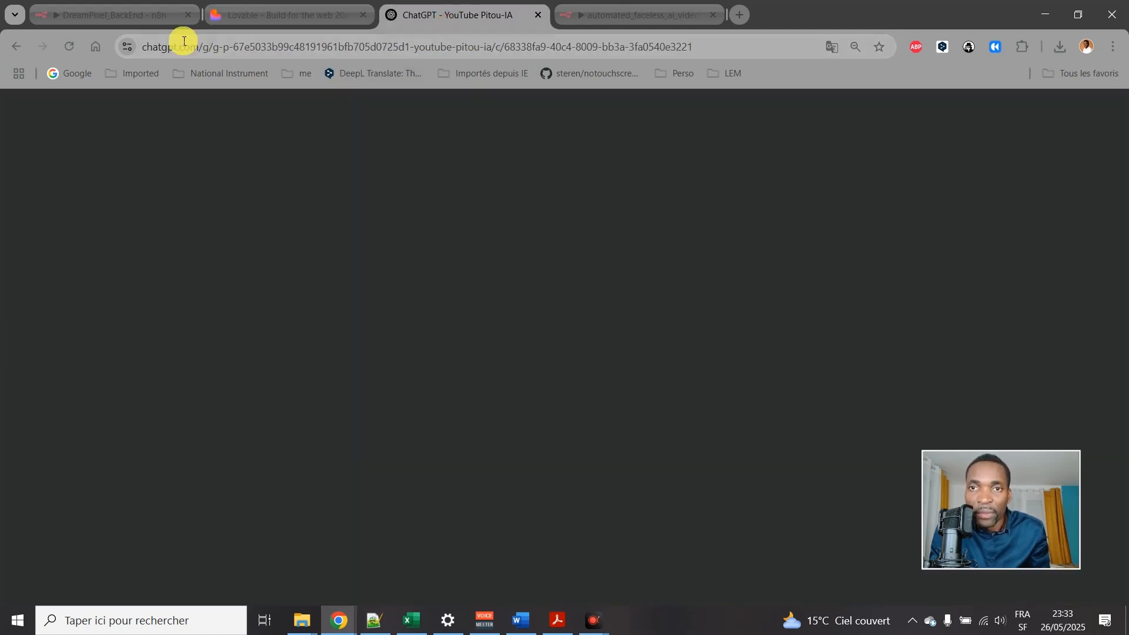
left_click(101, 13)
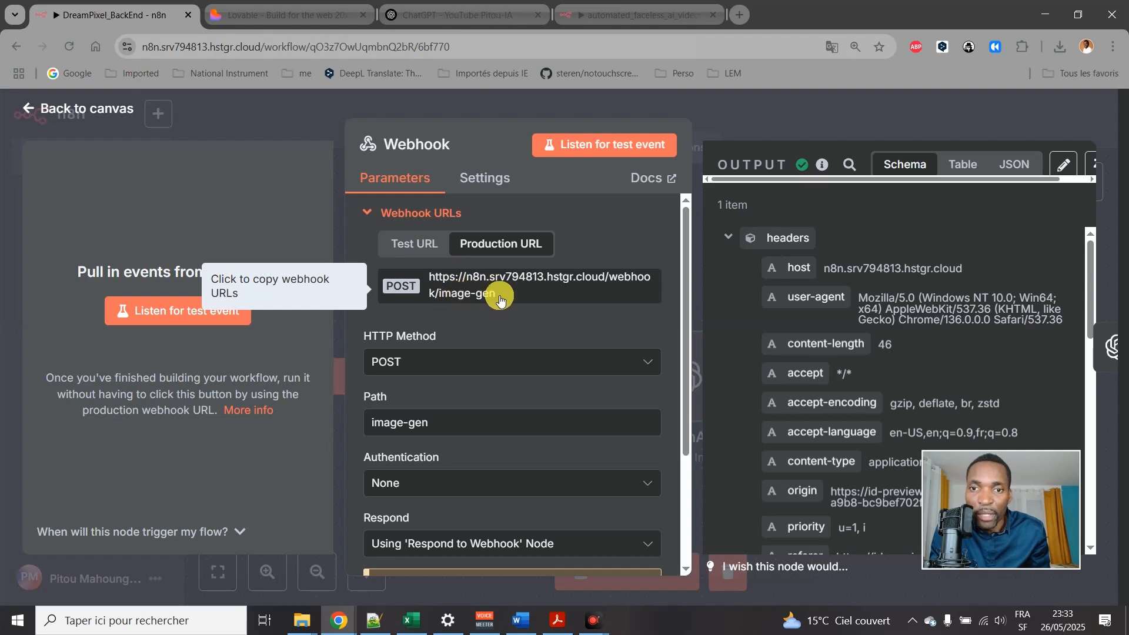
left_click(239, 20)
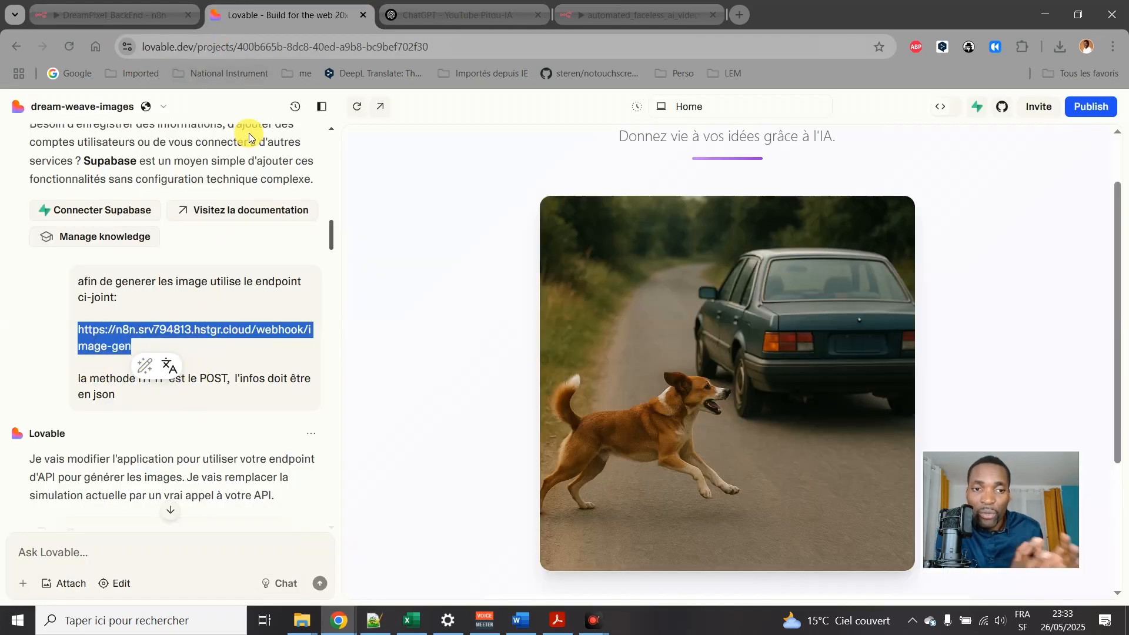
Examine the n8n Webhook node's parameters and output data, highlighting the prompt value in the request body.
left_click(77, 15)
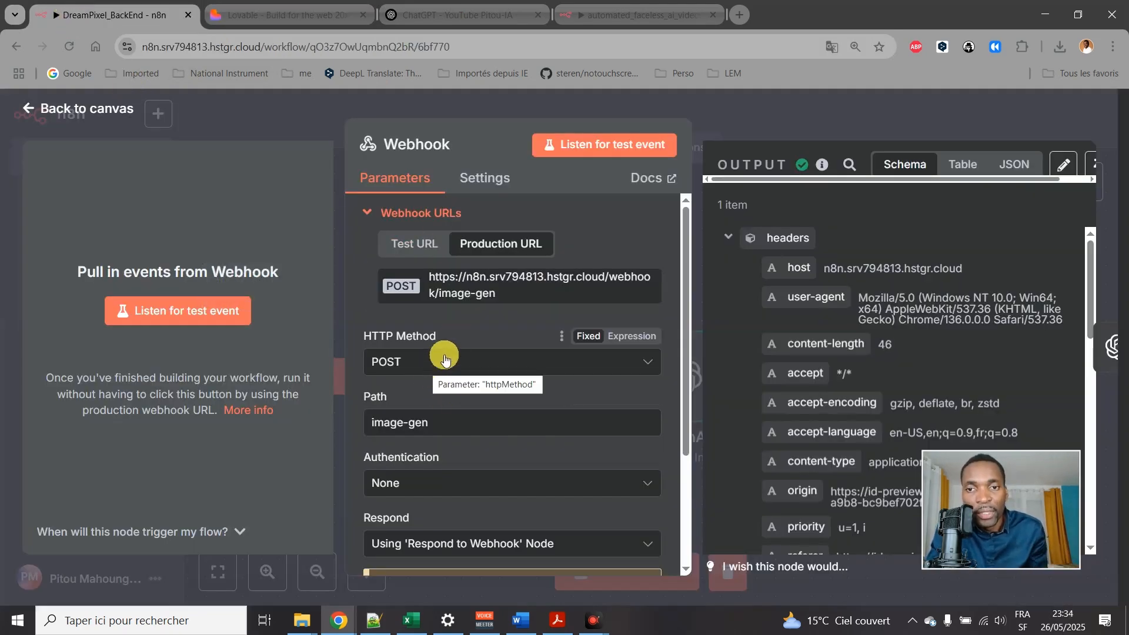
scroll(475, 347, "down", 3)
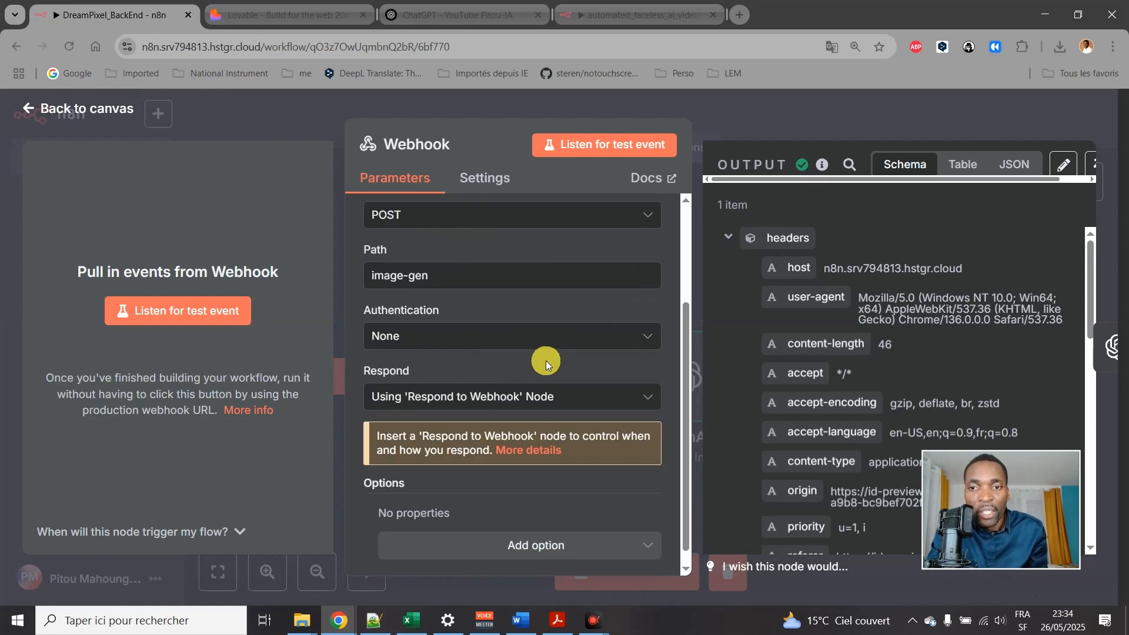
scroll(918, 377, "down", 6)
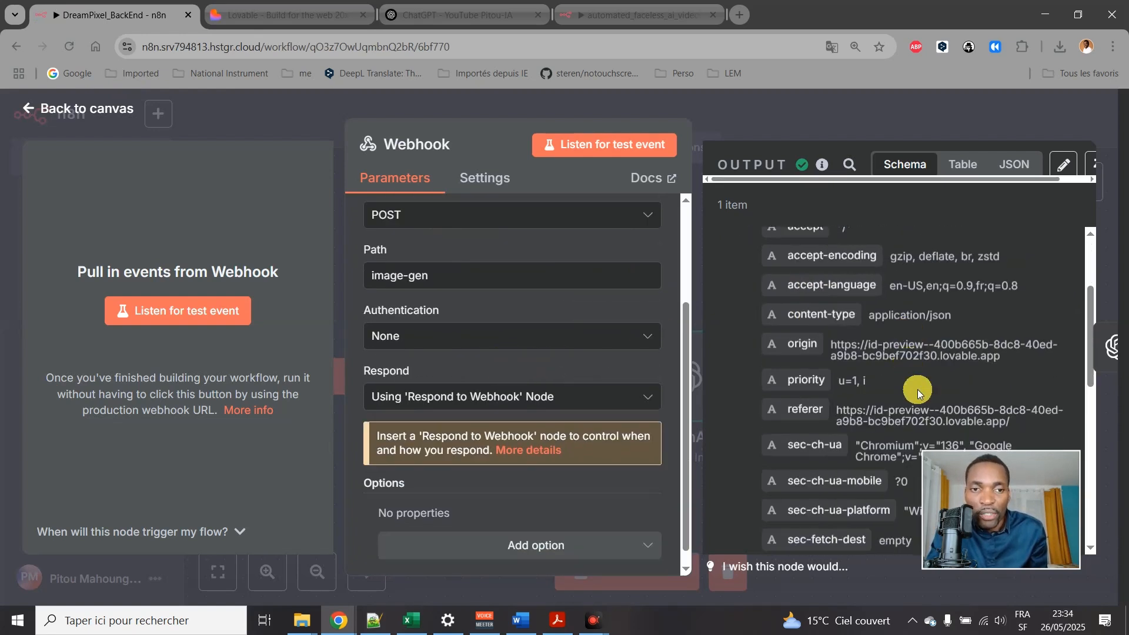
scroll(916, 375, "up", 2)
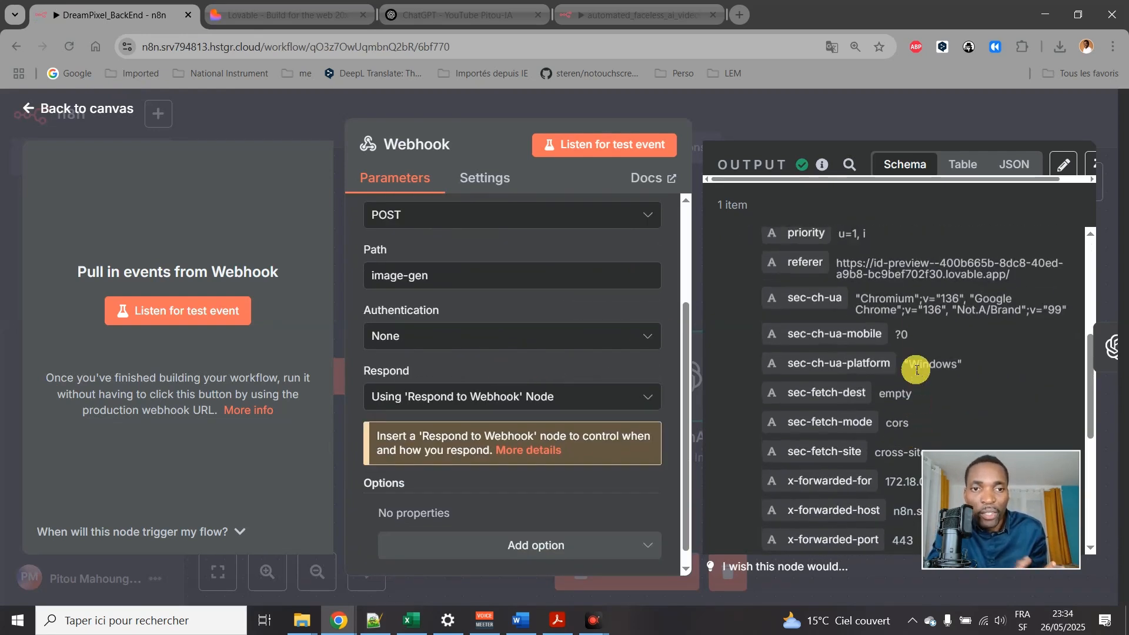
scroll(912, 372, "down", 5)
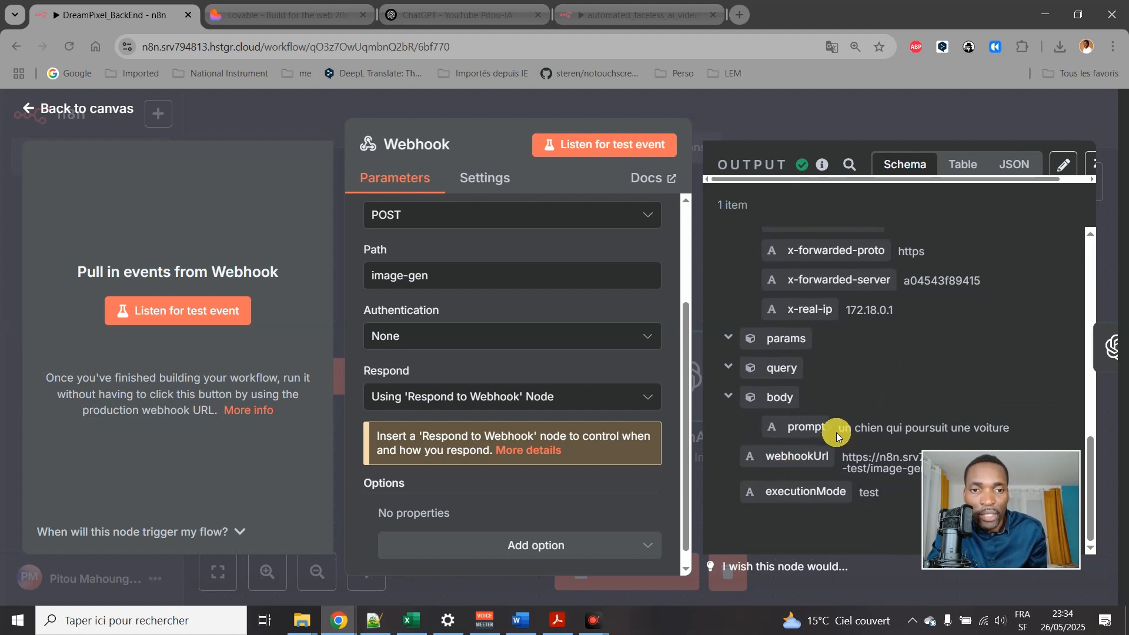
left_click_drag(839, 429, 1037, 420)
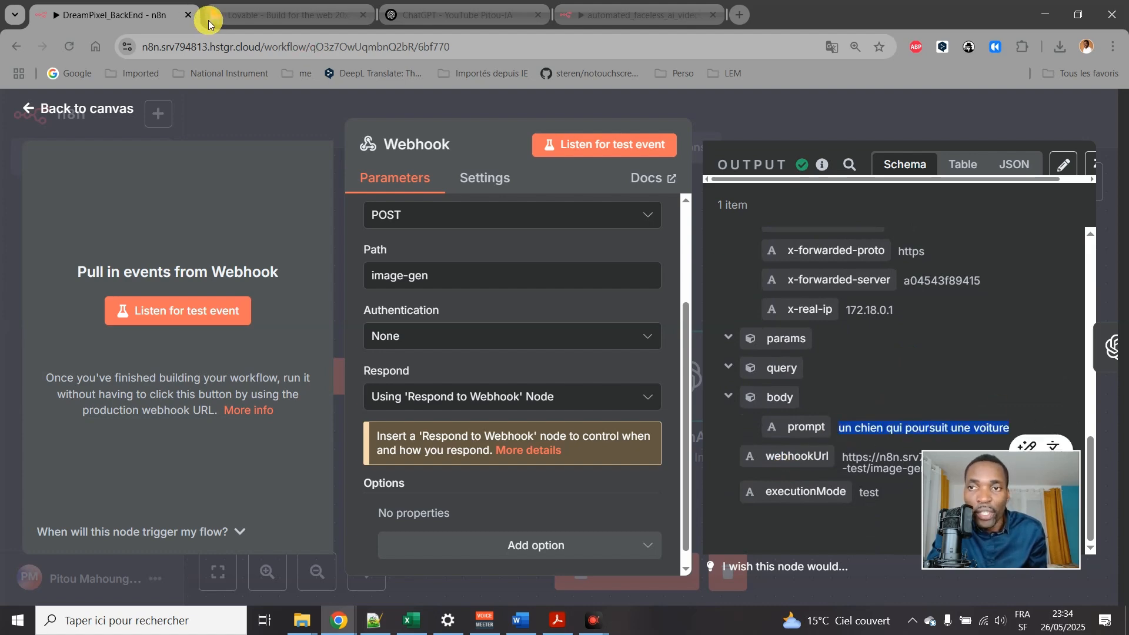
Switch to Lovable and inspect the image description field in the DreamPixel preview.
left_click(240, 18)
left_click(621, 419)
scroll(621, 419, "down", 3)
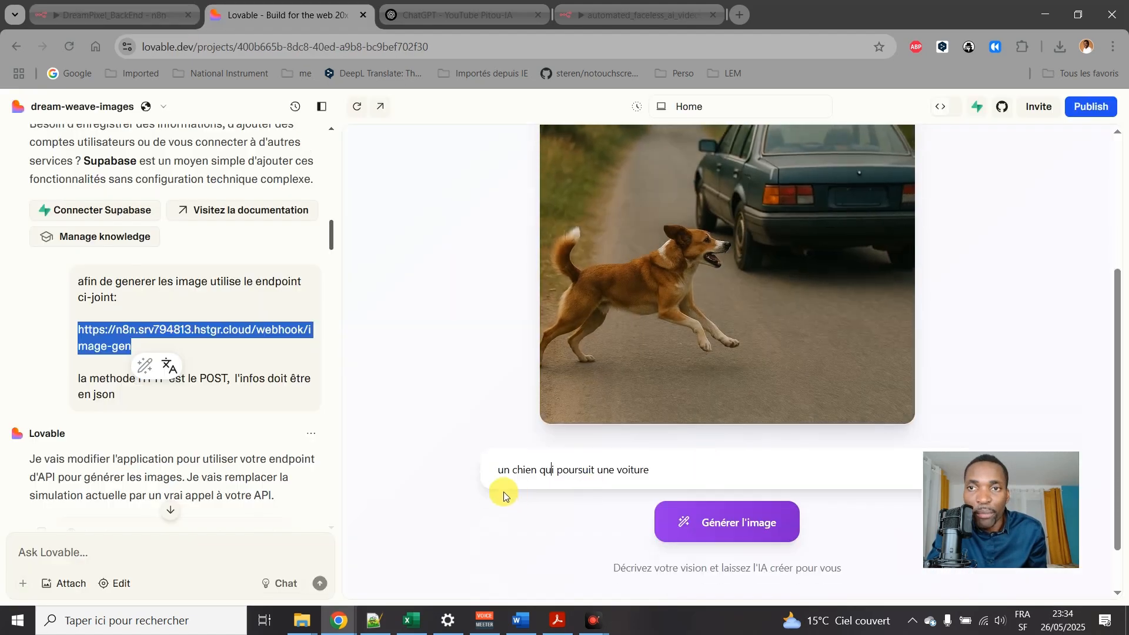
left_click(551, 470)
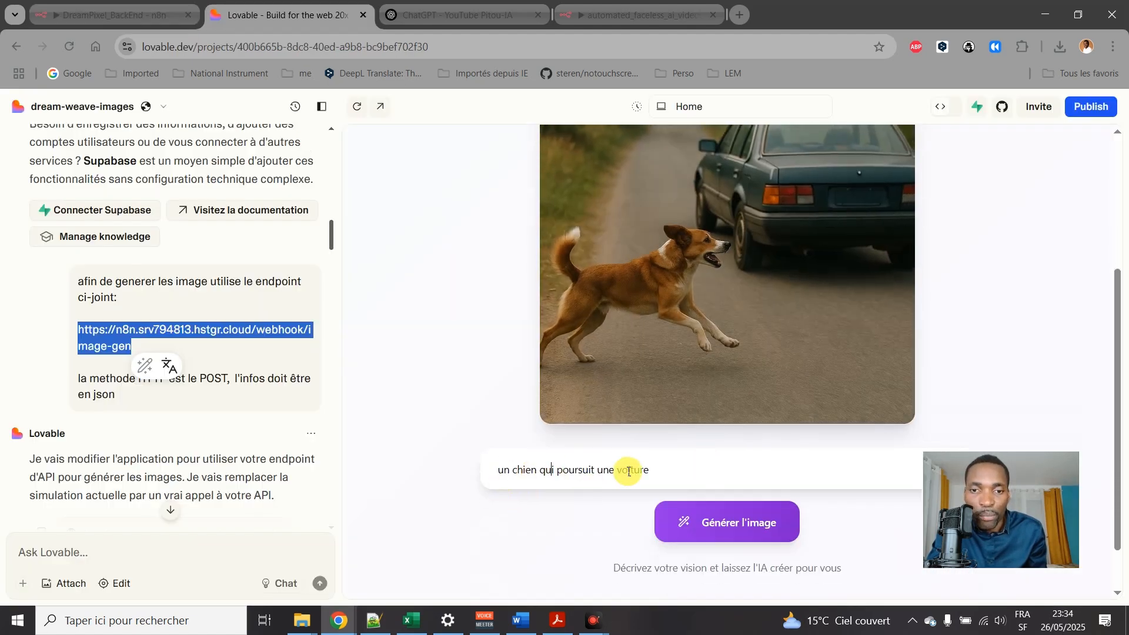
Close the Webhook node in n8n, revisit the DreamPixel preview in Lovable, and open the workflow's OpenAI image generation node.
left_click(59, 12)
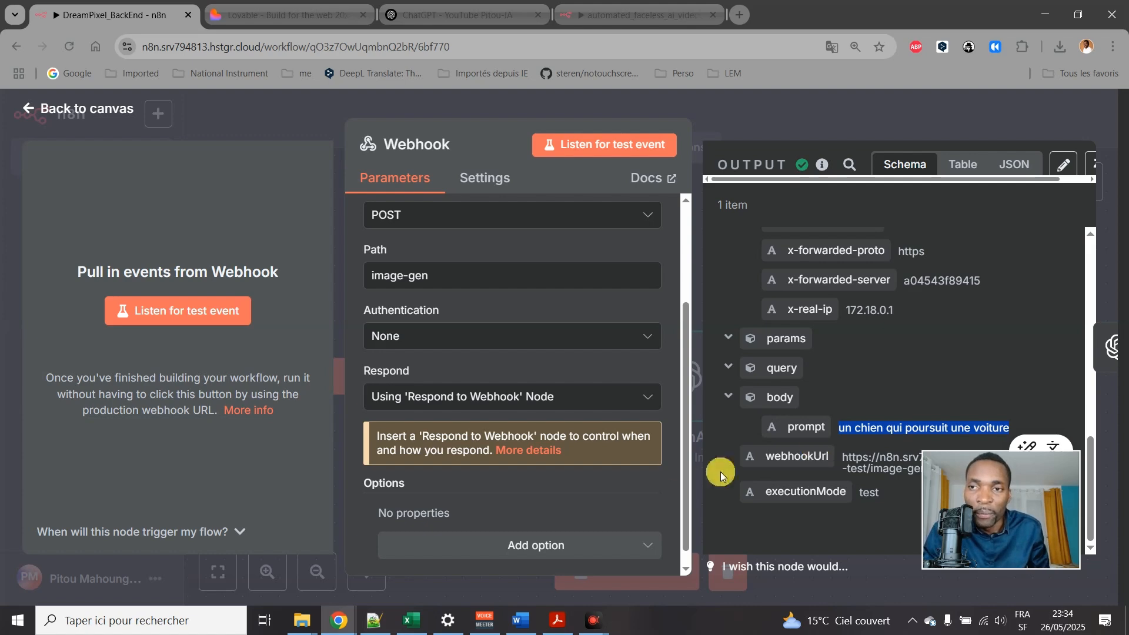
left_click(69, 114)
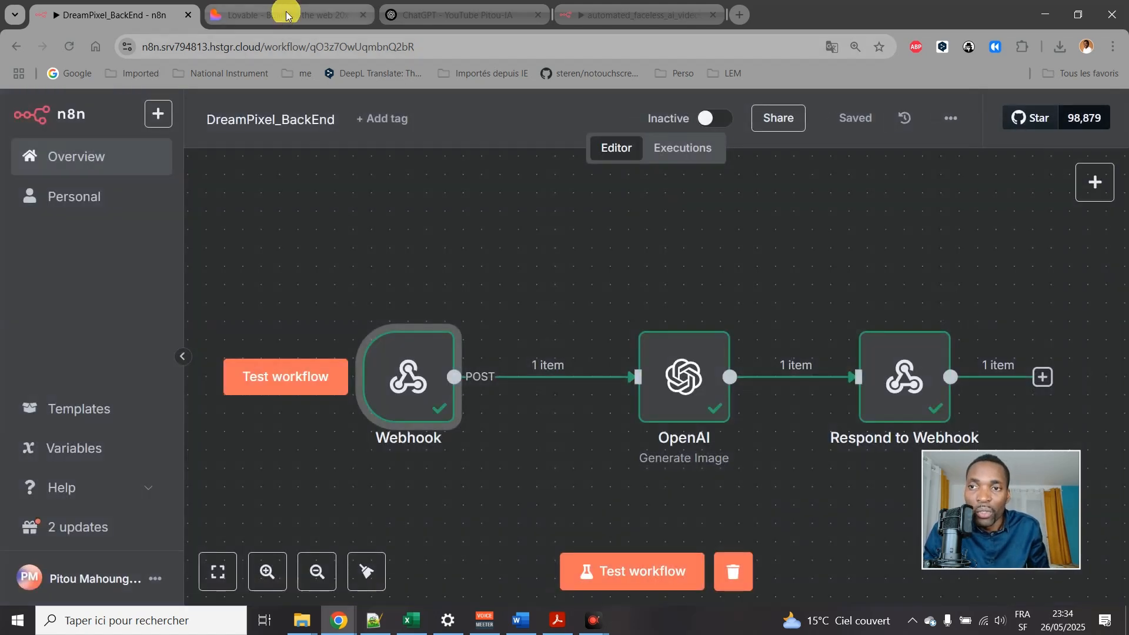
left_click(284, 15)
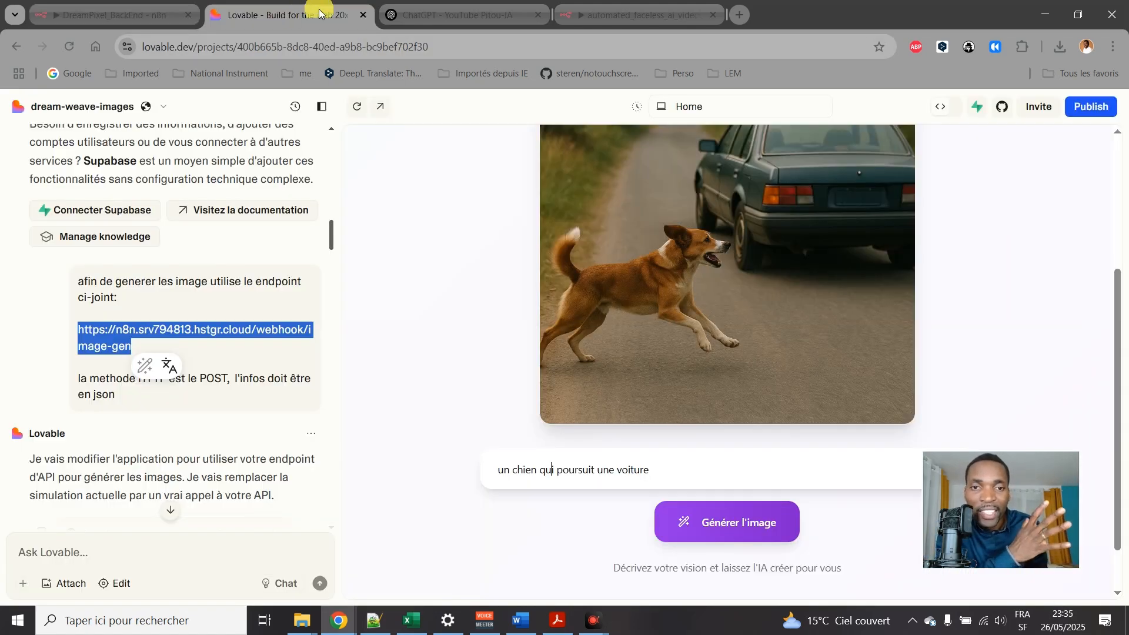
scroll(772, 464, "up", 4)
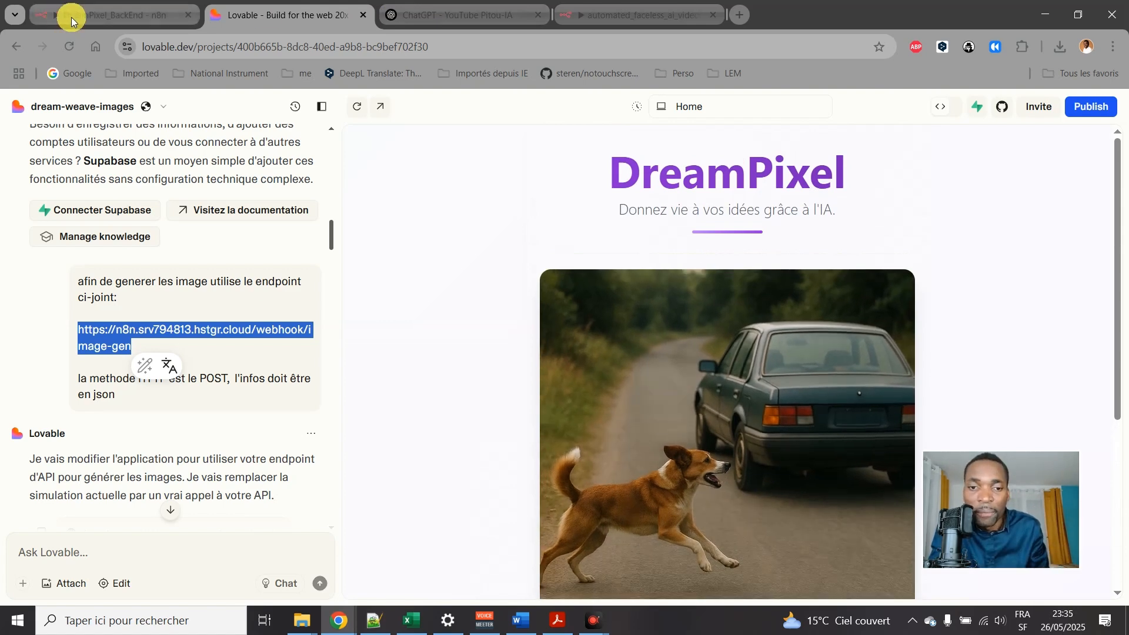
left_click(96, 17)
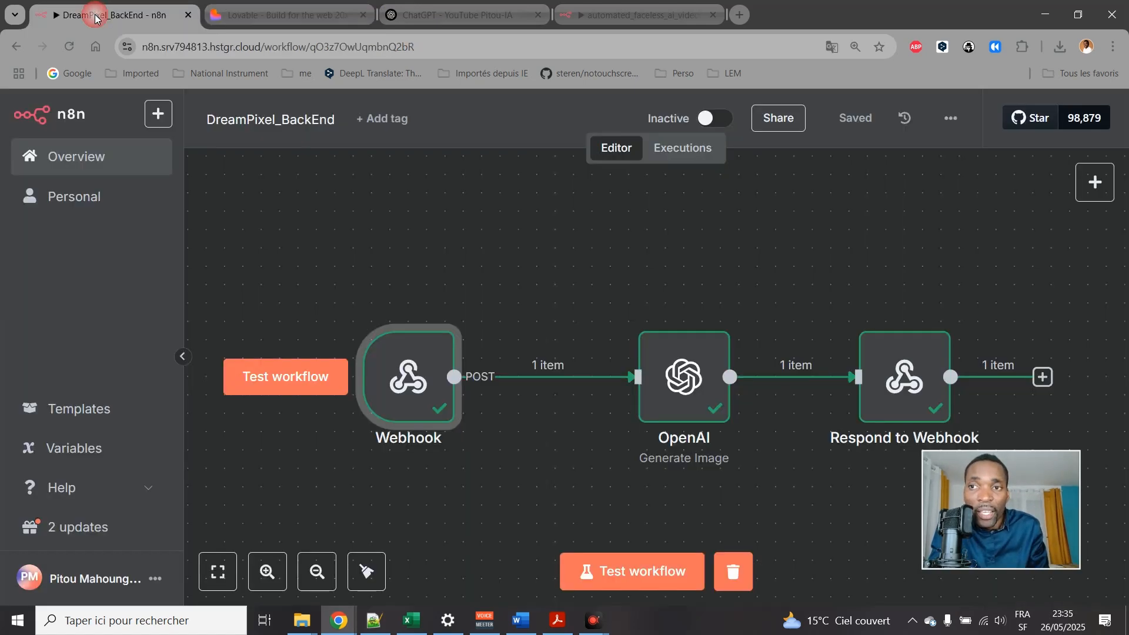
double_click(687, 386)
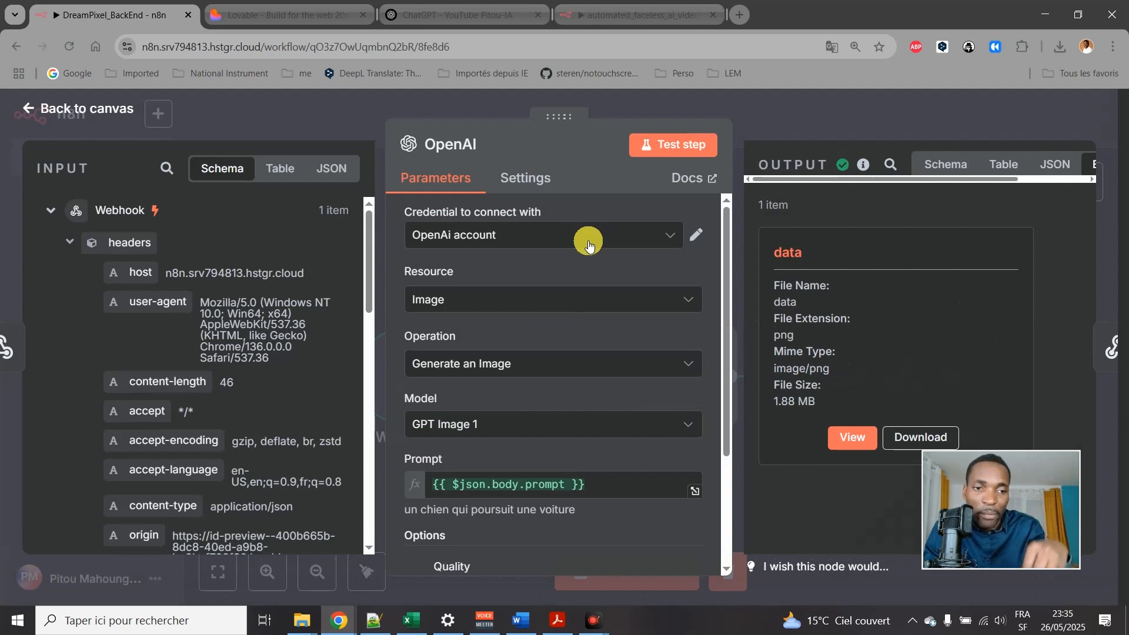
Inspect the OpenAI node's account credential and its connection details, and check the resource types the node offers.
left_click(500, 233)
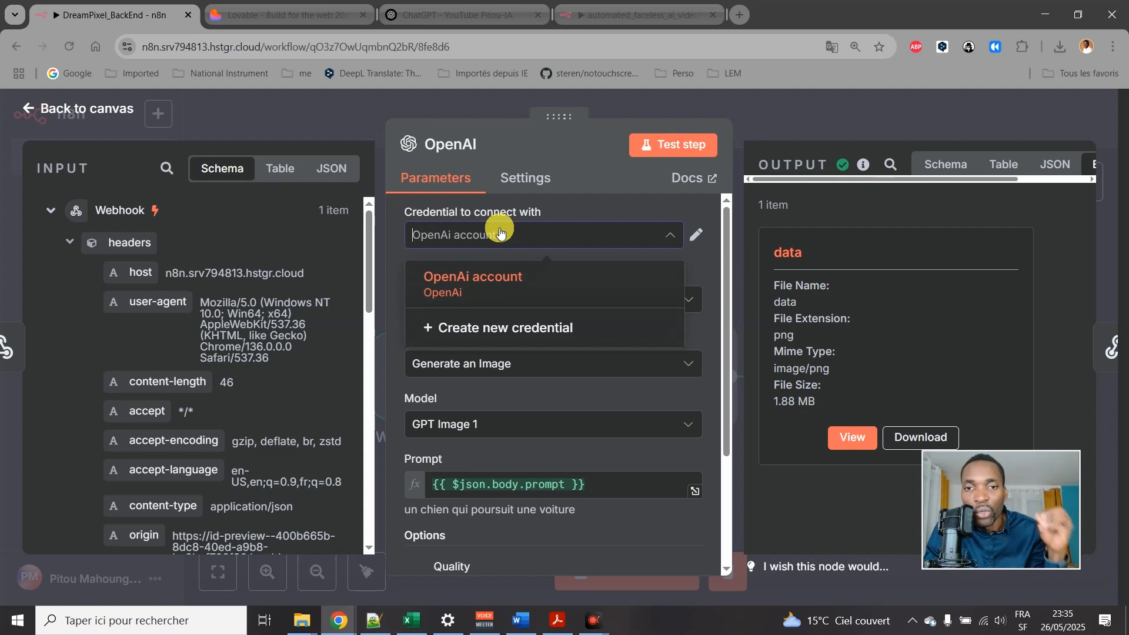
left_click(697, 238)
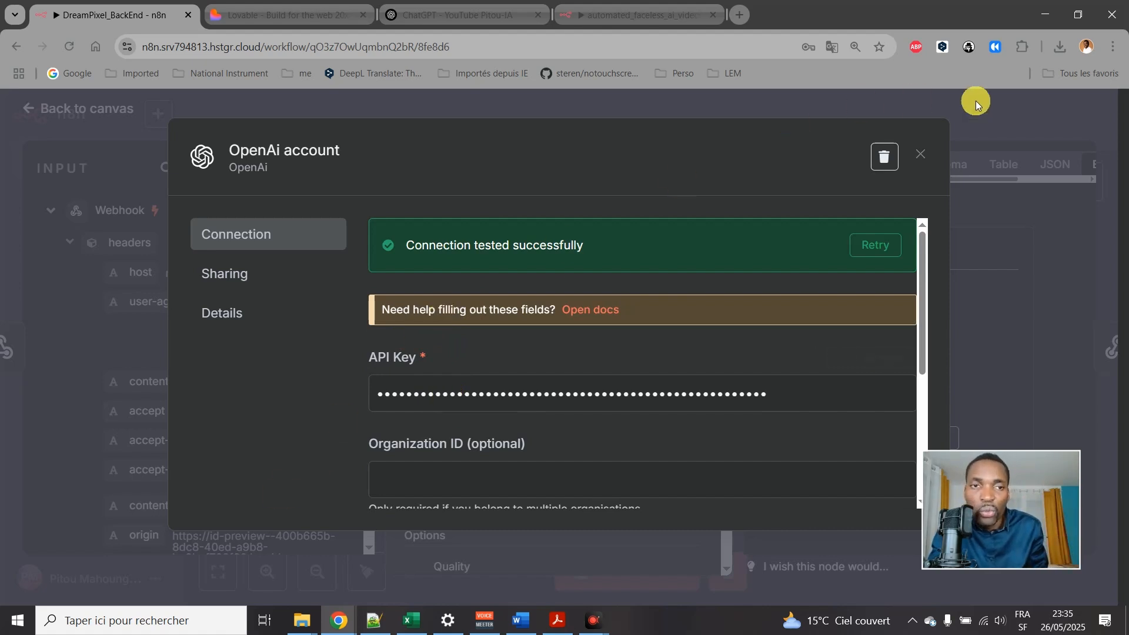
left_click(925, 160)
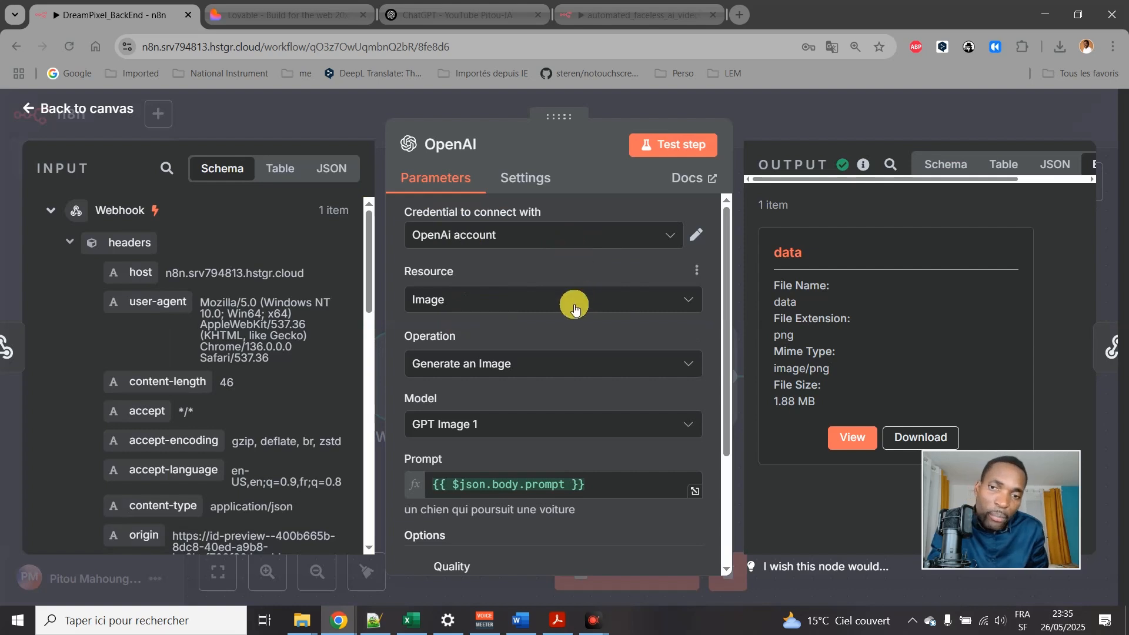
left_click(555, 303)
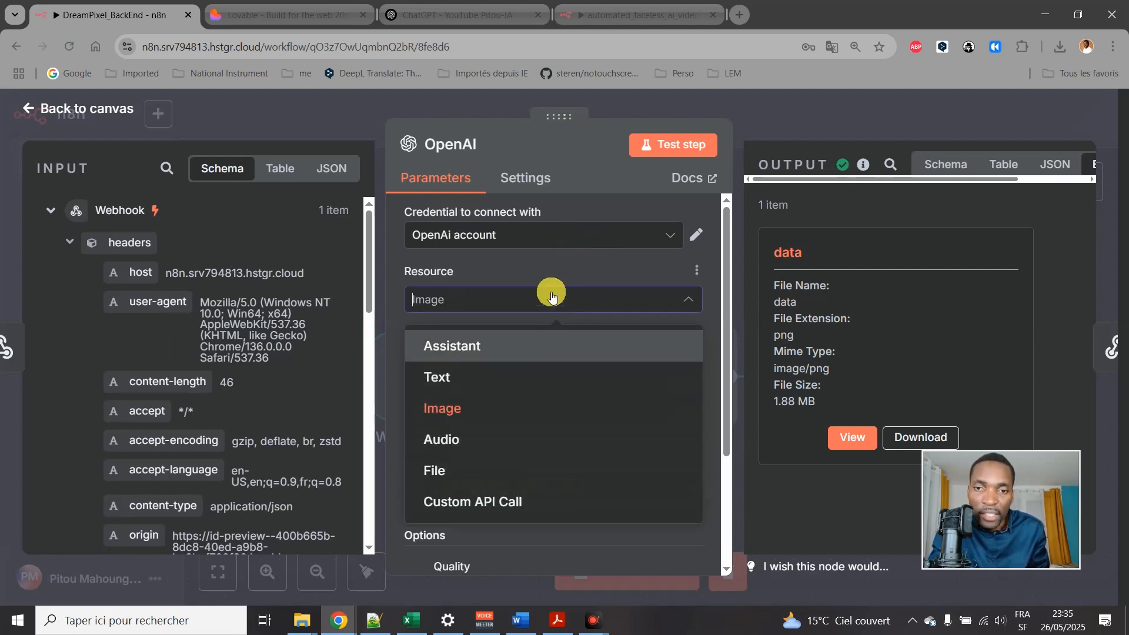
left_click(553, 299)
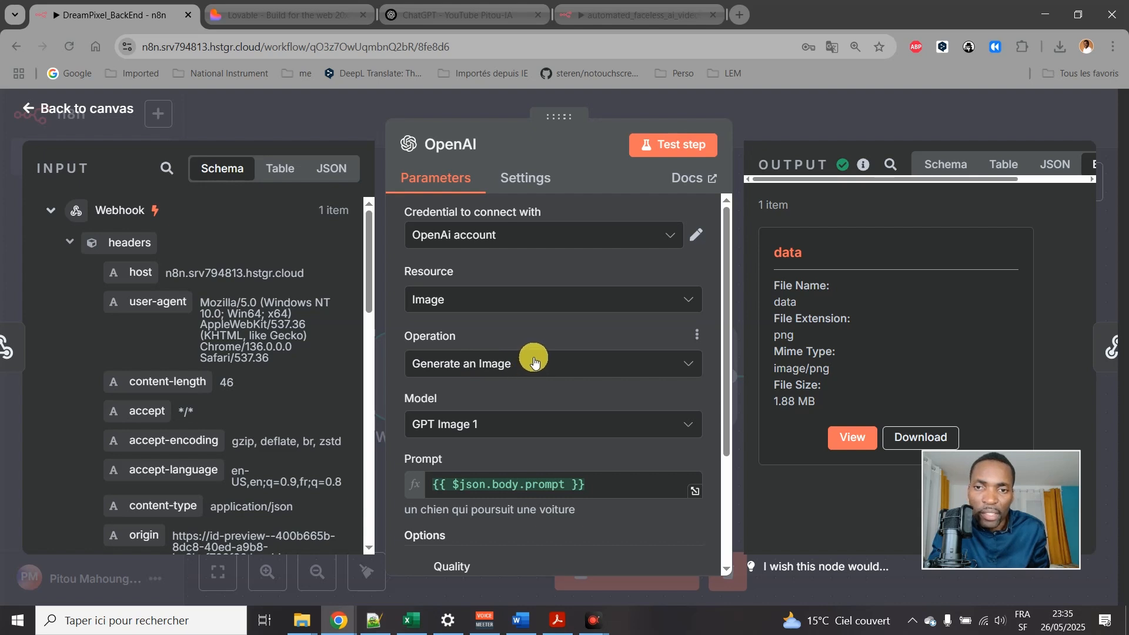
Examine the OpenAI node's model, prompt expression, quality and resolution, and trace the prompt to the request body in the Webhook input data.
scroll(544, 372, "down", 1)
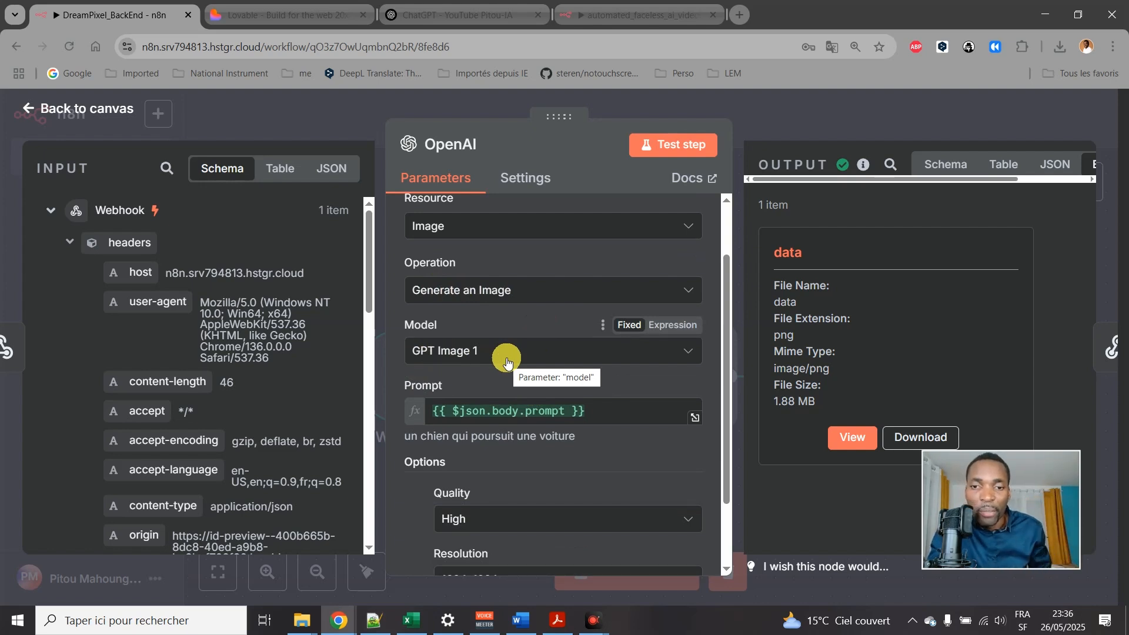
scroll(557, 400, "down", 1)
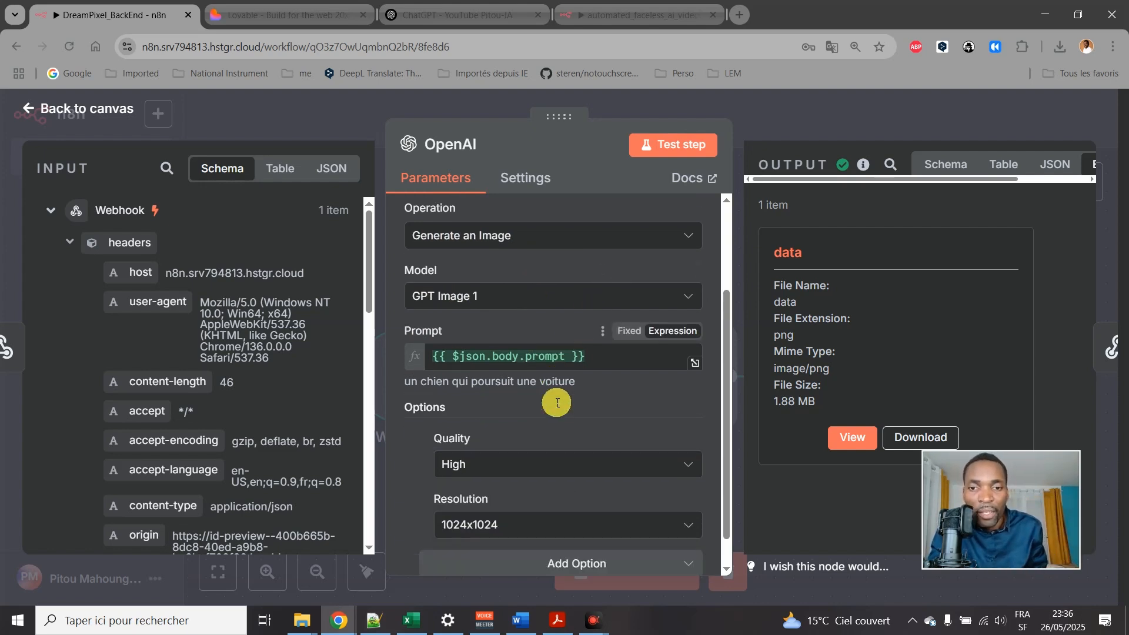
scroll(244, 390, "down", 3)
left_click(609, 336)
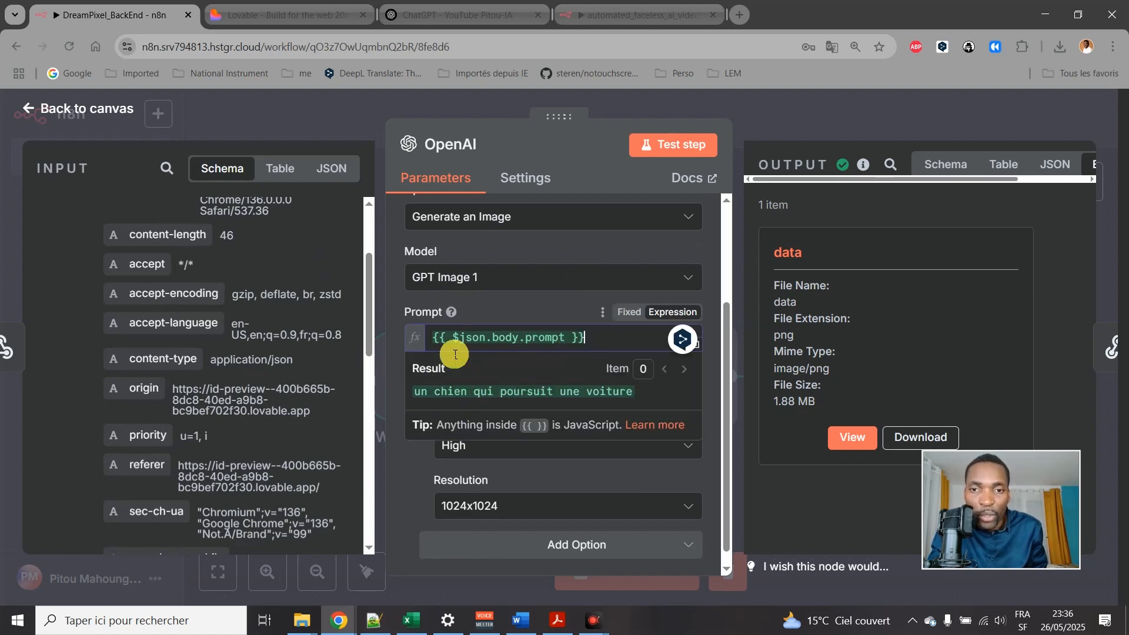
scroll(170, 369, "down", 9)
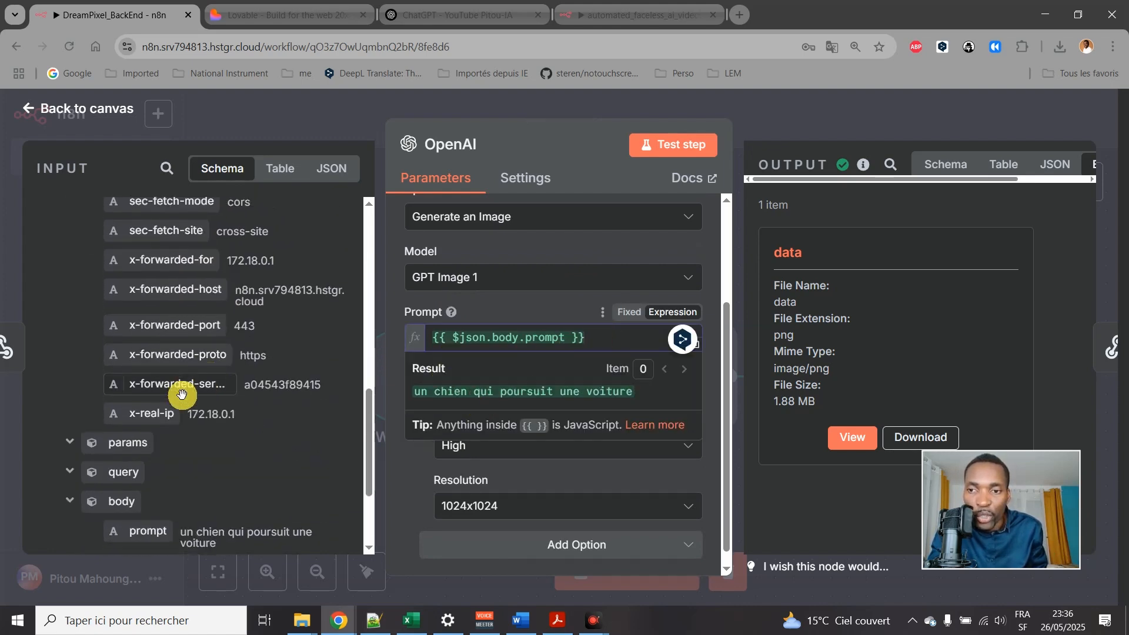
scroll(194, 385, "down", 3)
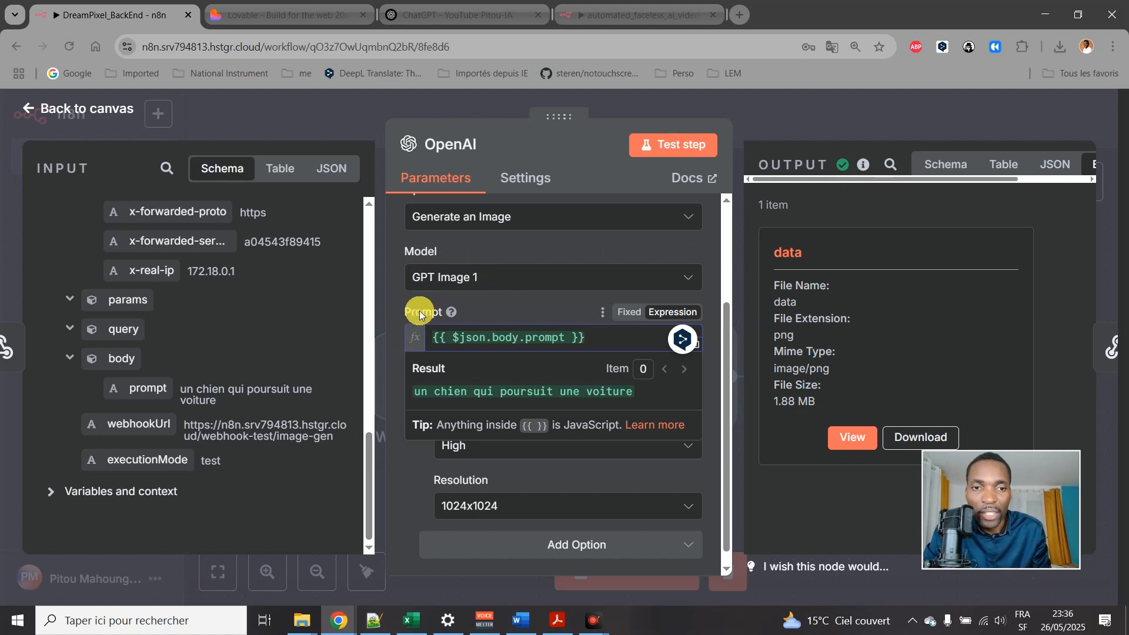
View the image output by the OpenAI node, compare it with the DreamPixel preview in Lovable, and return to the n8n workflow canvas.
left_click(850, 438)
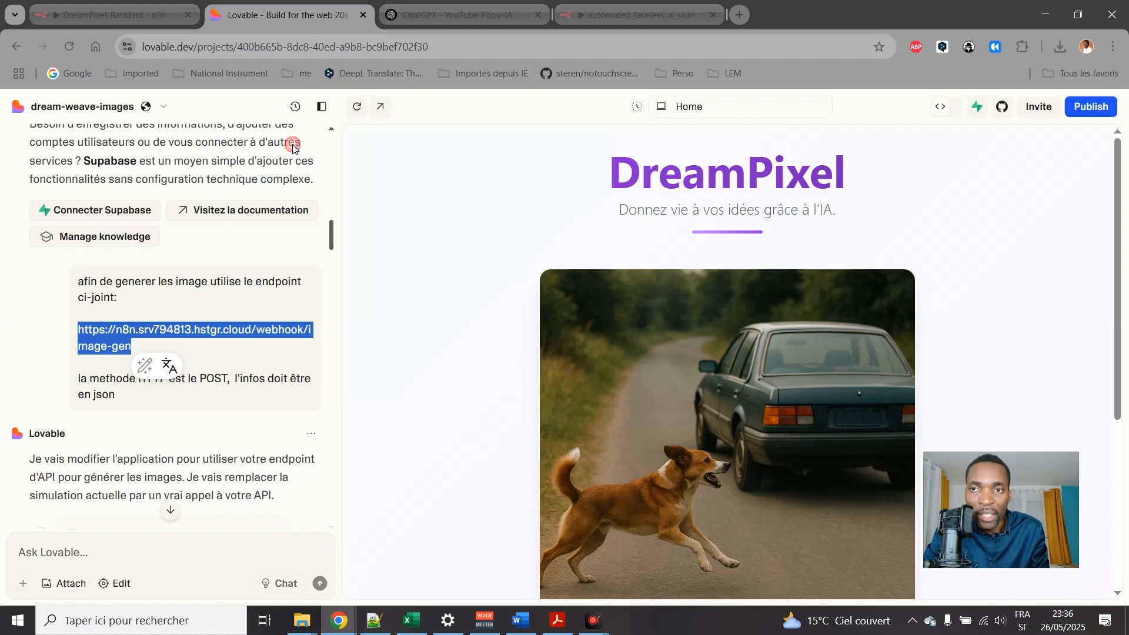
left_click(246, 16)
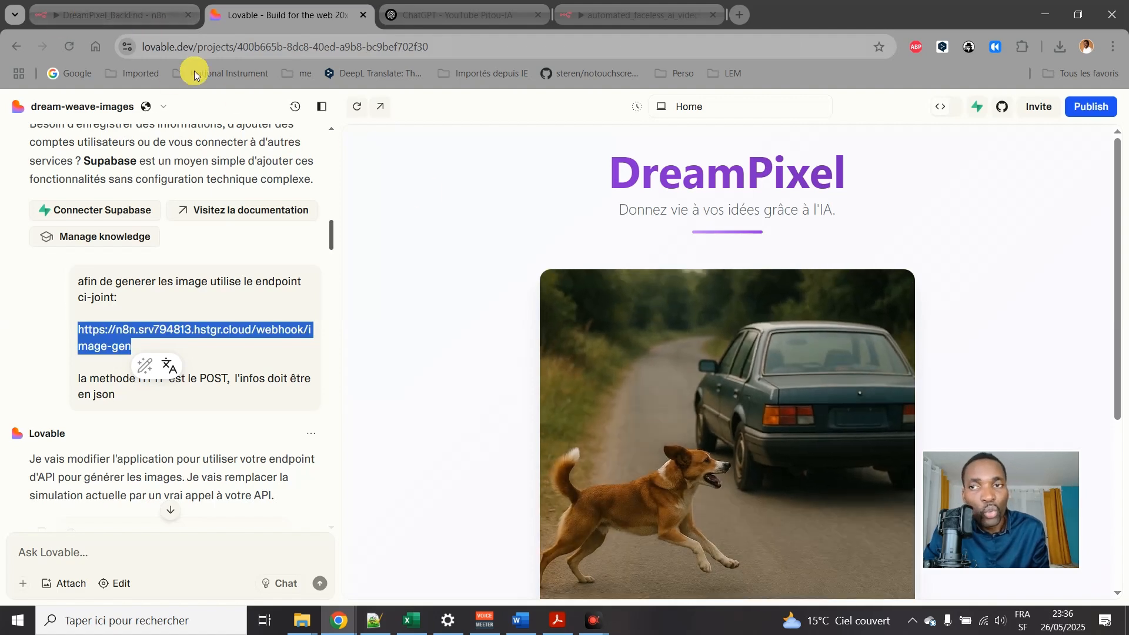
left_click(103, 13)
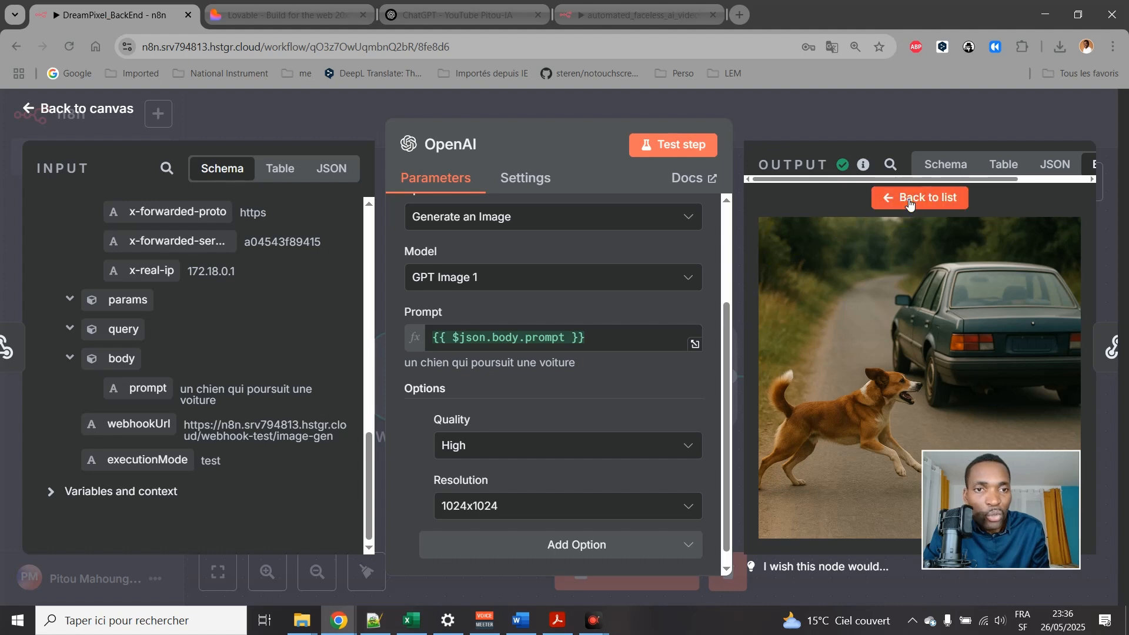
left_click(969, 202)
scroll(588, 224, "down", 1)
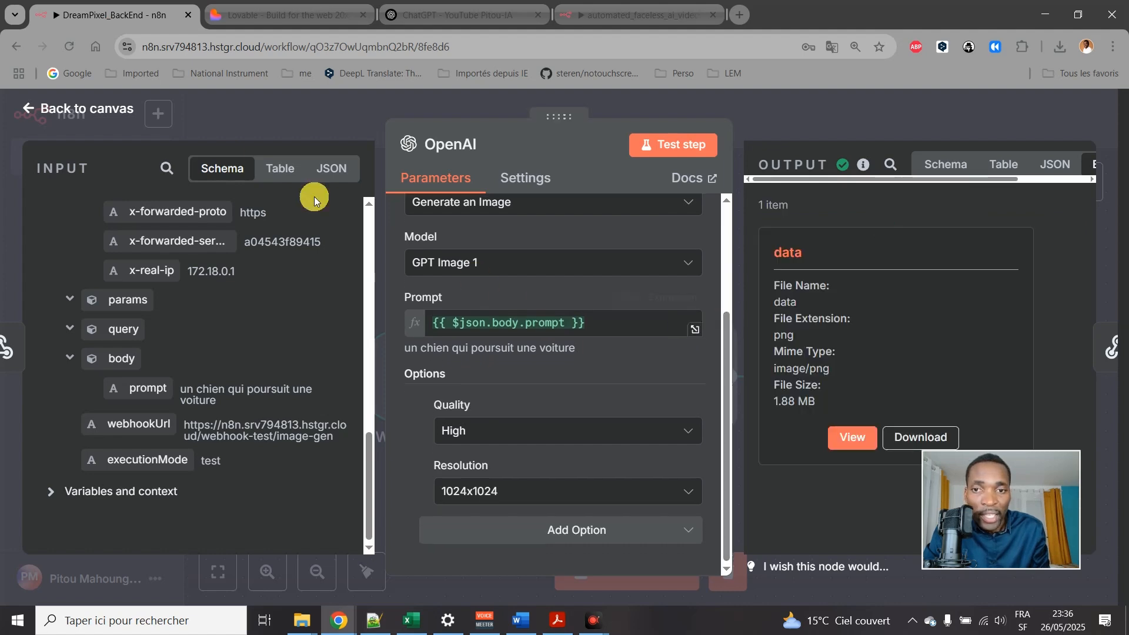
left_click(55, 107)
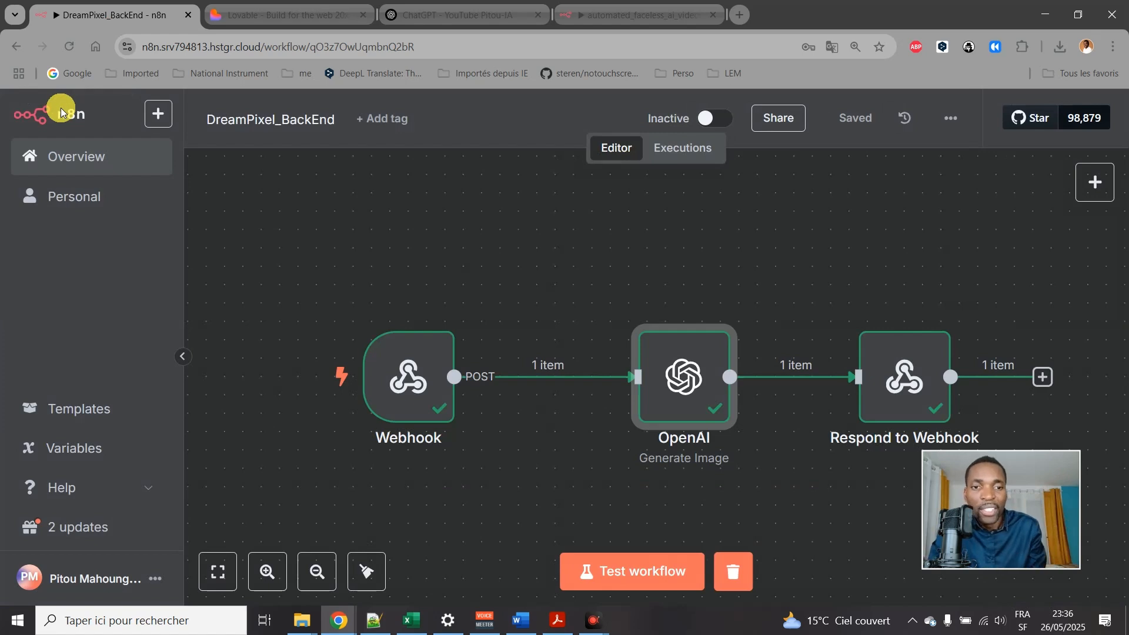
Examine the Respond to Webhook node's response type and data source, and return to the canvas.
left_click(900, 397)
double_click(900, 397)
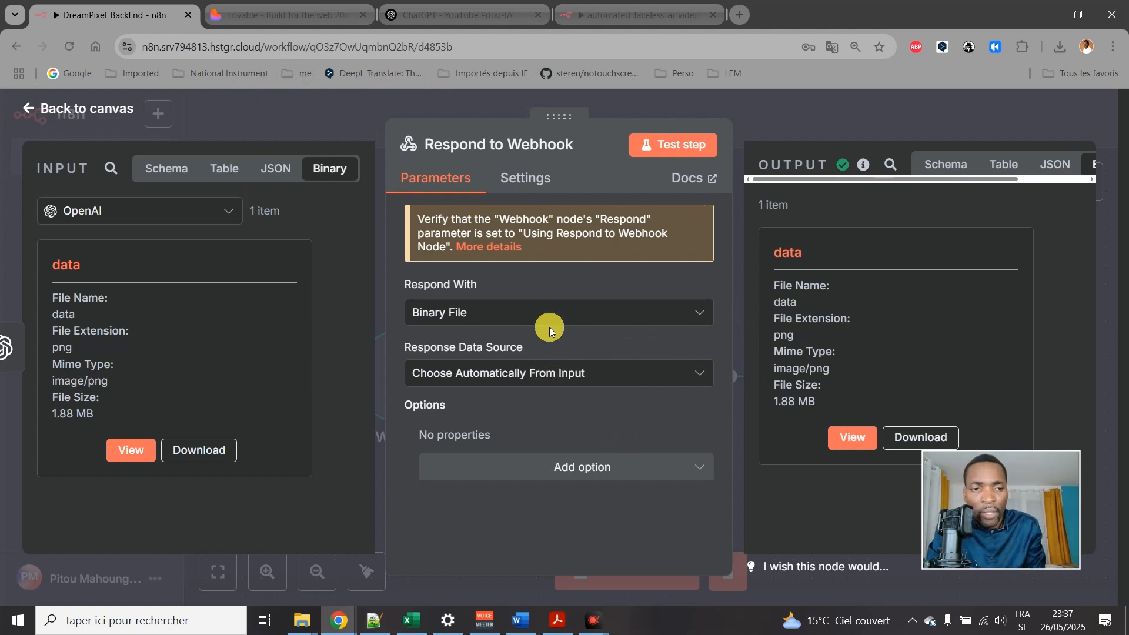
left_click(69, 111)
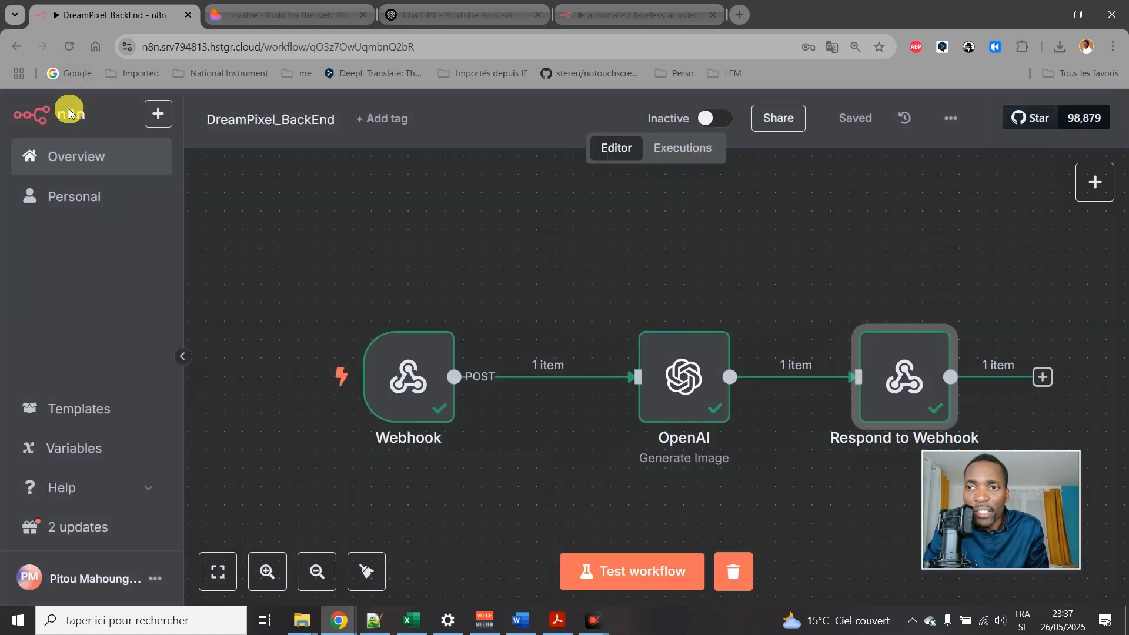
Switch to Lovable and examine the generated image and description field in the DreamPixel preview.
left_click(251, 13)
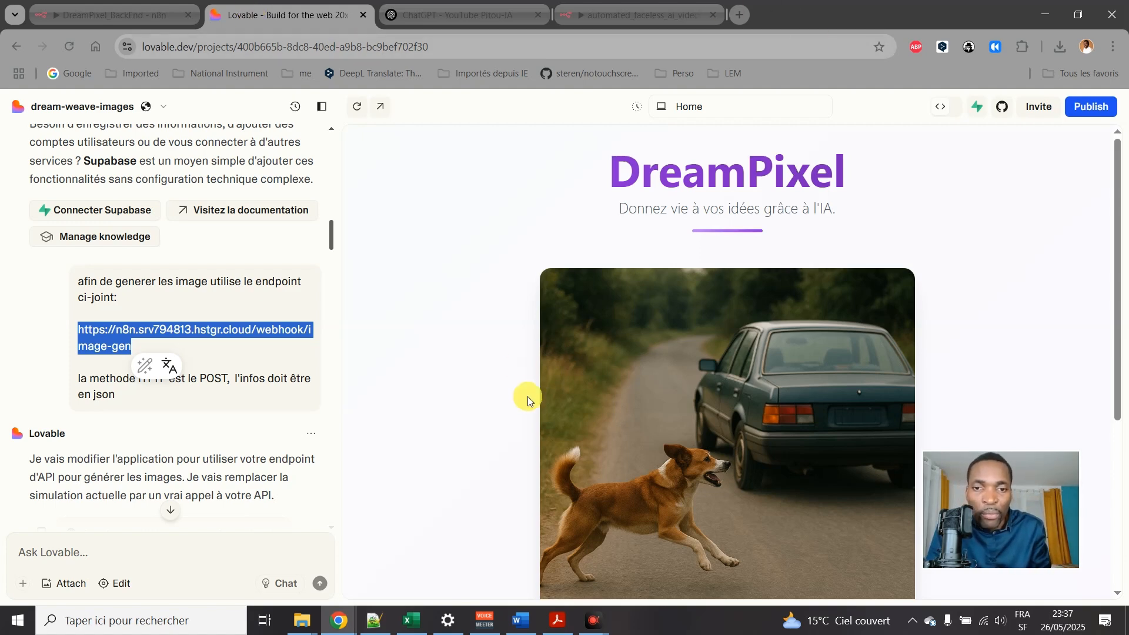
scroll(528, 397, "down", 5)
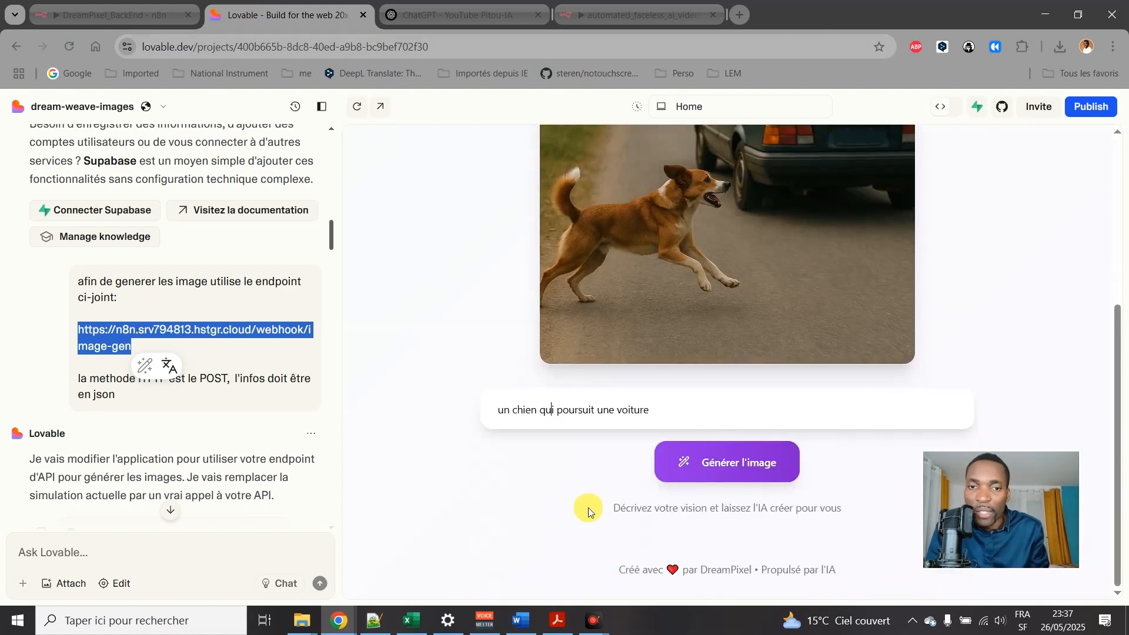
scroll(467, 433, "up", 1)
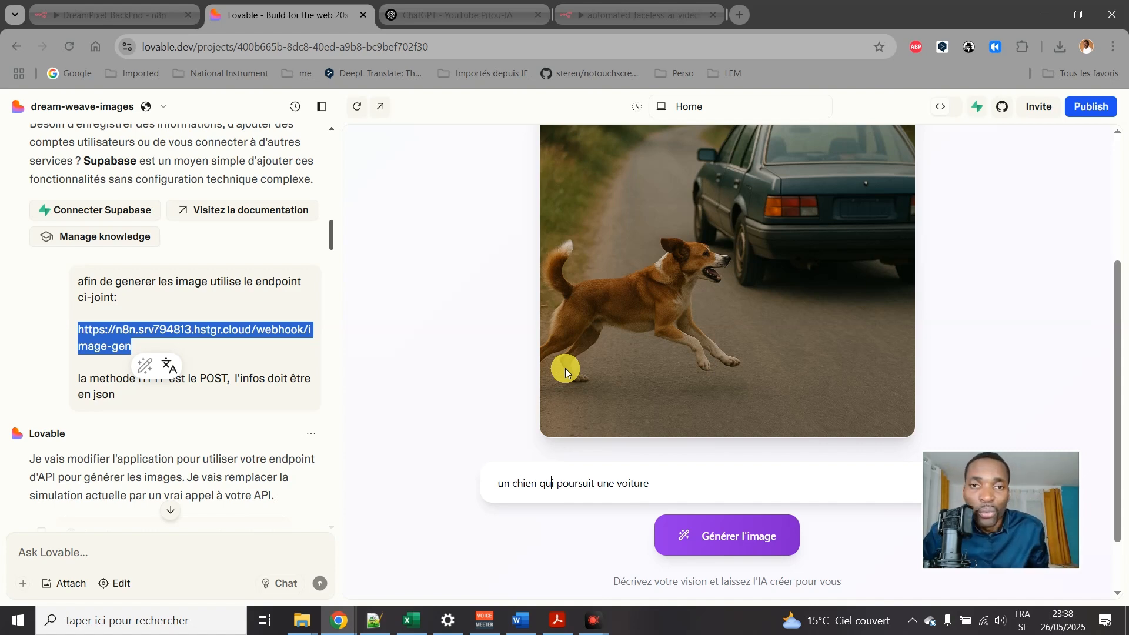
scroll(700, 335, "up", 3)
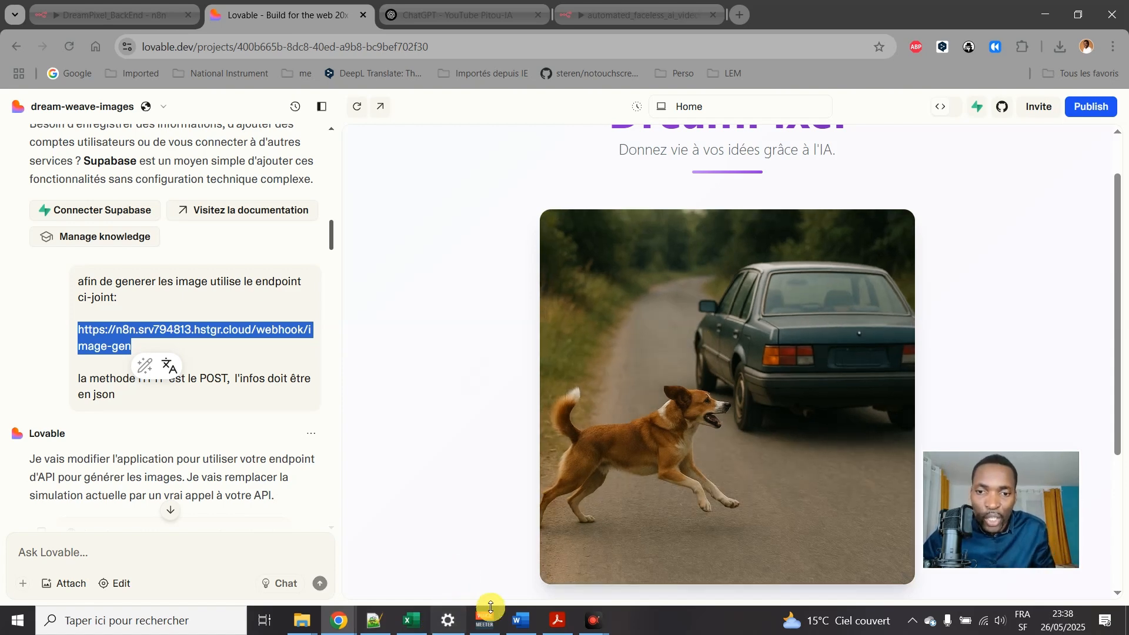
Copy the quoted prompt starting "Un coach motivant debout sur une scène" from the end of the Word document, and return to Lovable.
left_click(520, 620)
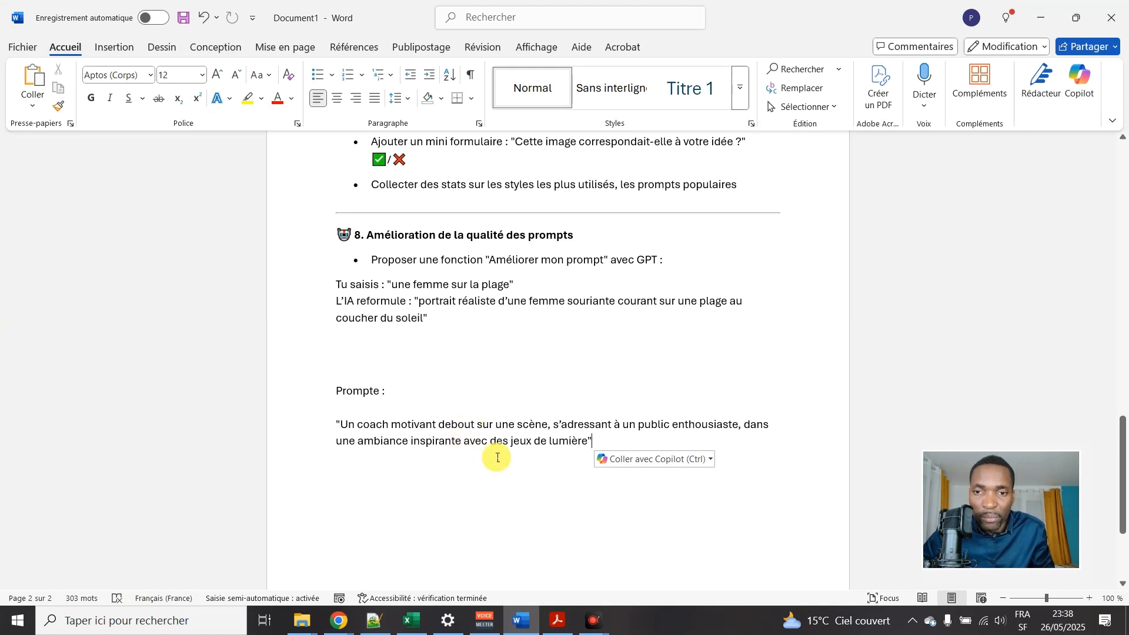
left_click_drag(593, 441, 331, 418)
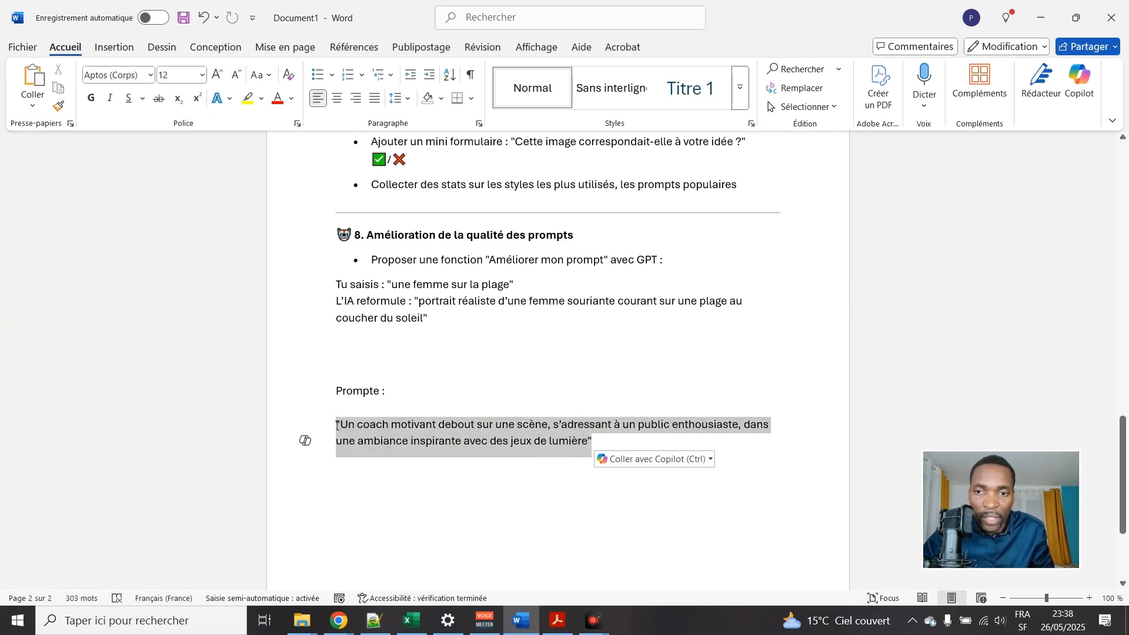
right_click(405, 428)
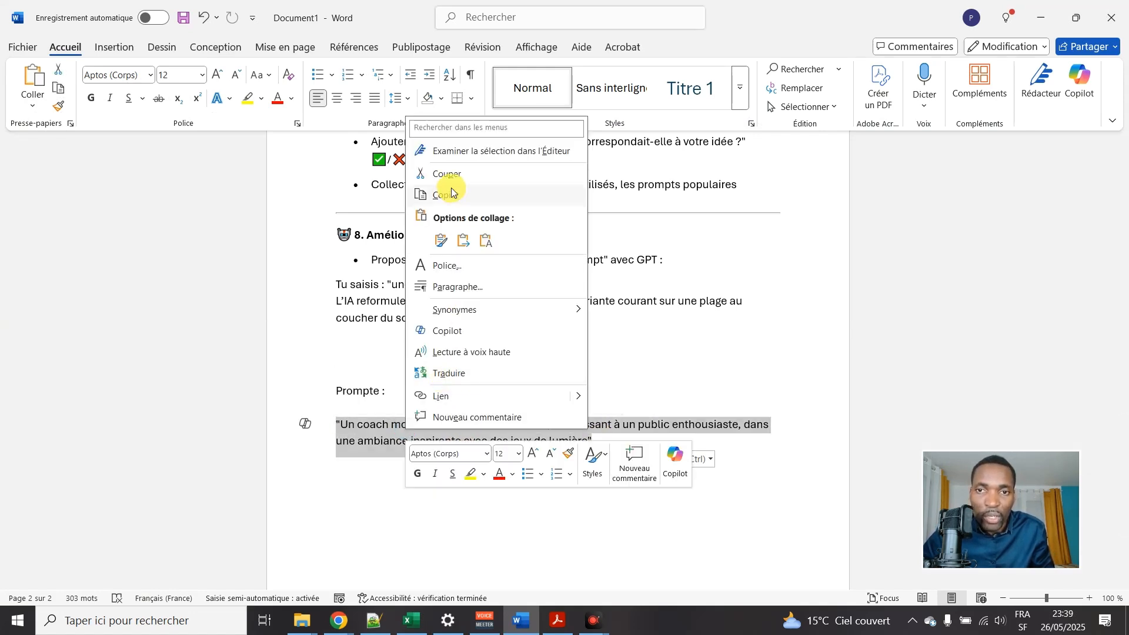
left_click(462, 196)
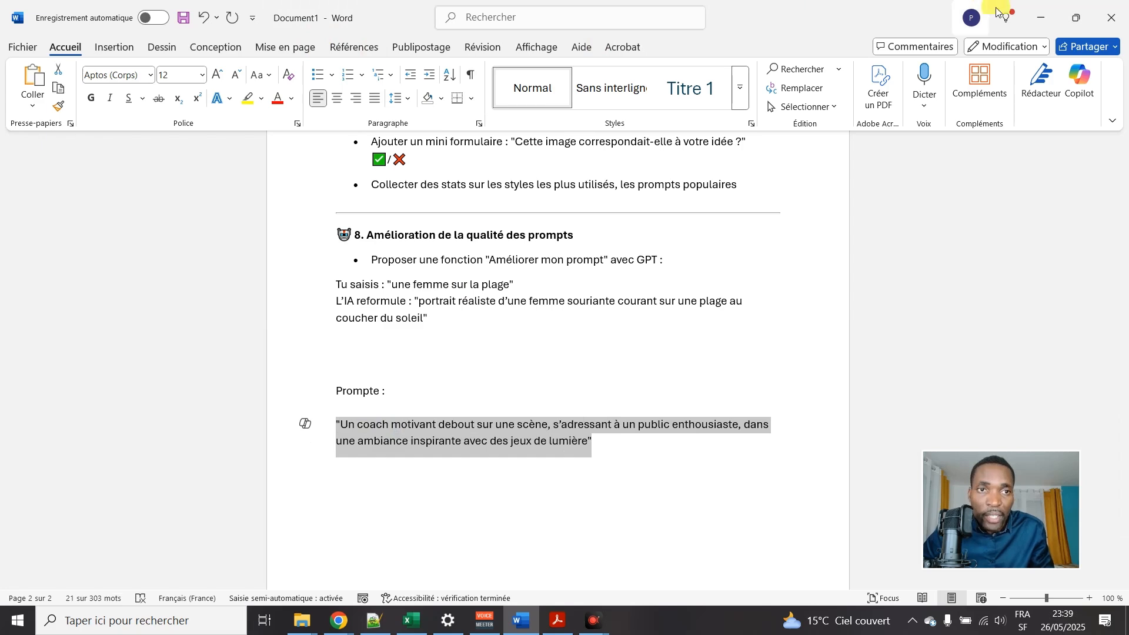
left_click(1040, 23)
Replace the image description in the DreamPixel preview with the copied coach prompt.
scroll(586, 390, "down", 3)
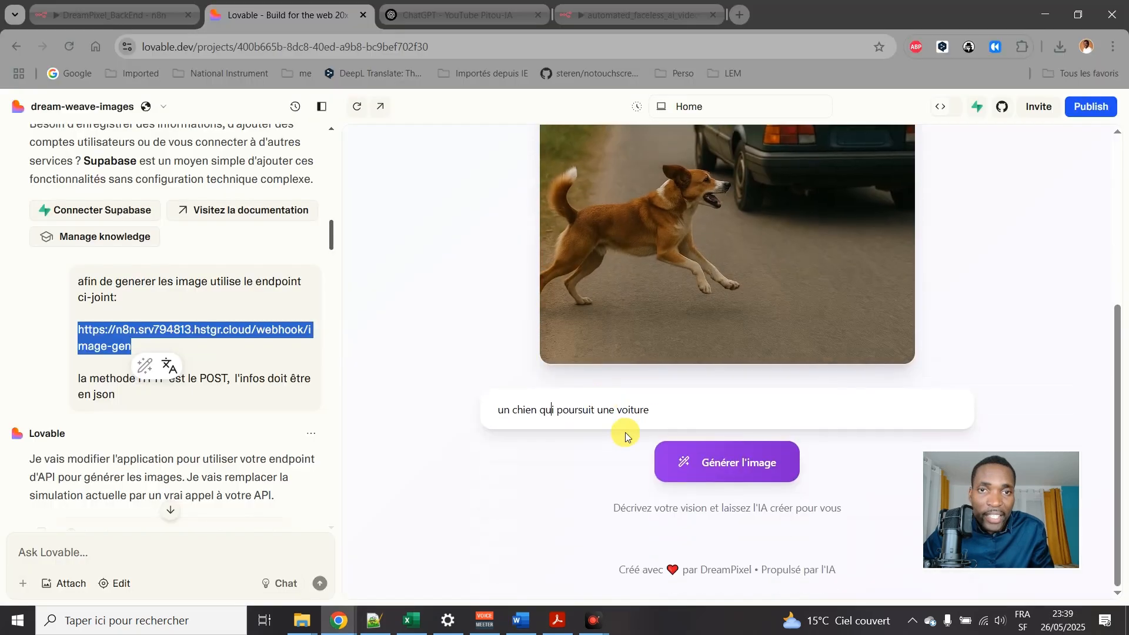
left_click_drag(667, 408, 478, 405)
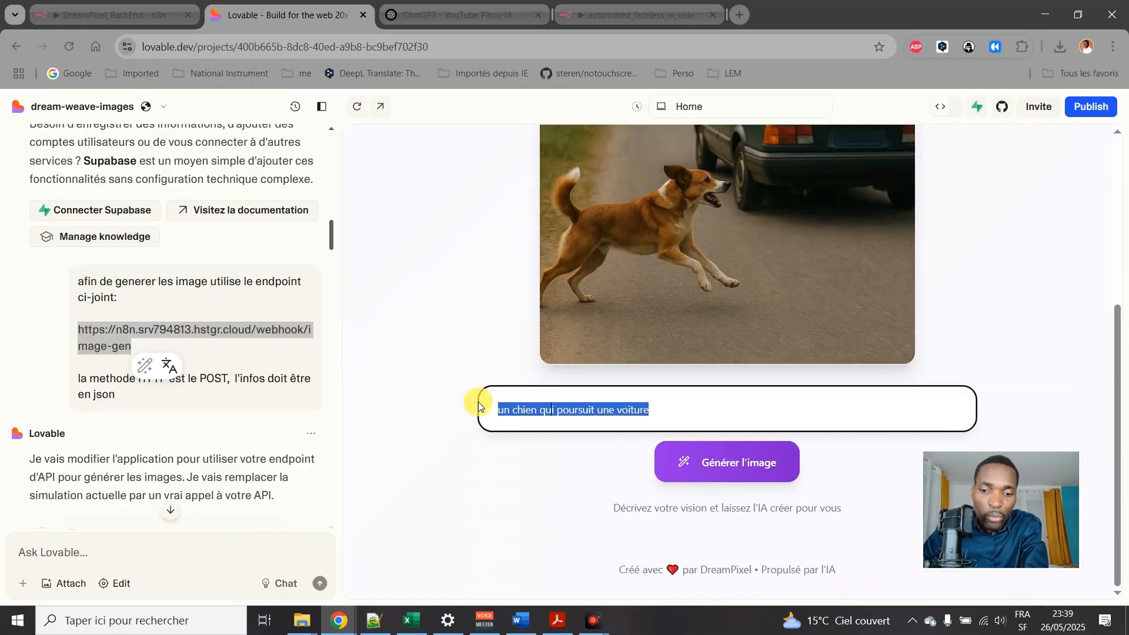
key("ctrl+v")
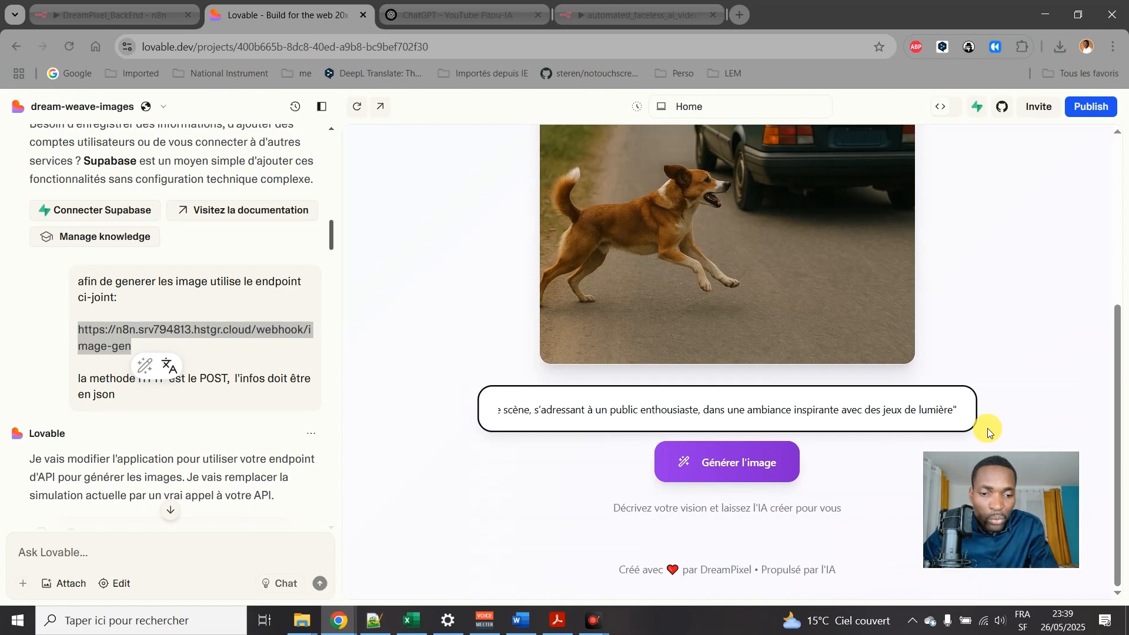
Remove the closing and opening quotation marks around the coach prompt in the image description field.
key("BackSpace")
key("Left")
key("Left")
key("Left")
key("Left")
key("Left")
key("Left")
key("Left")
key("Left")
key("Left")
key("Left")
key("Left")
key("Left")
key("Left")
key("Left")
key("Left")
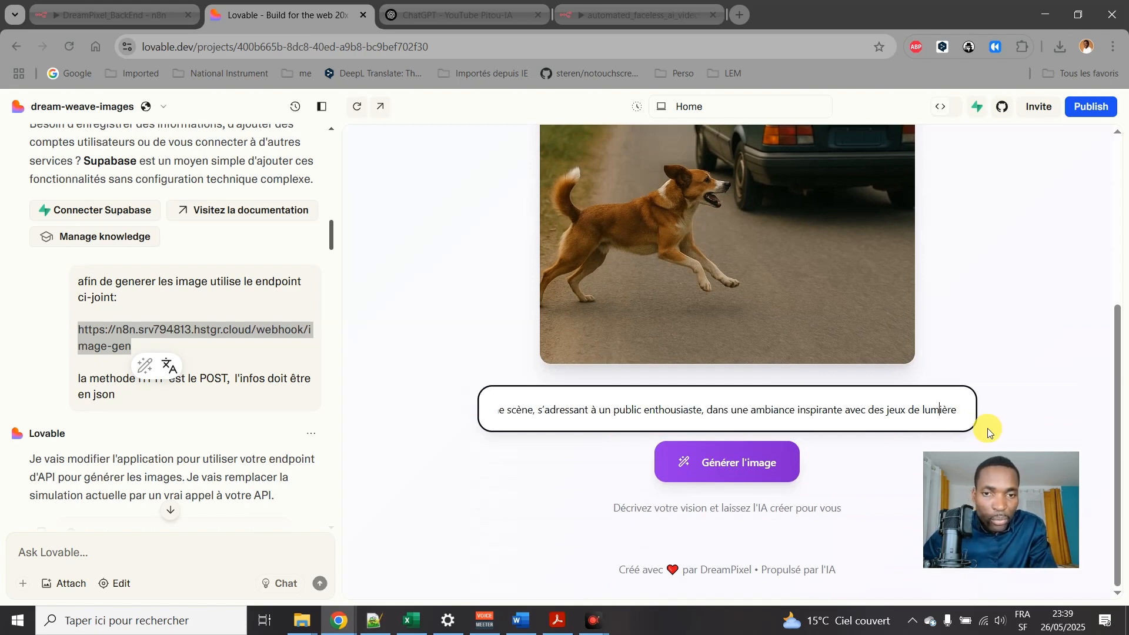
key("Left")
key("Left")
key("Left")
key("Left")
key("Left")
key("Left")
key("Left")
key("Left")
key("Left")
key("Left")
key("Left")
key("Left")
key("Left")
key("Left")
key("Left")
key("Left")
key("Left")
key("Left")
key("Left")
key("Left")
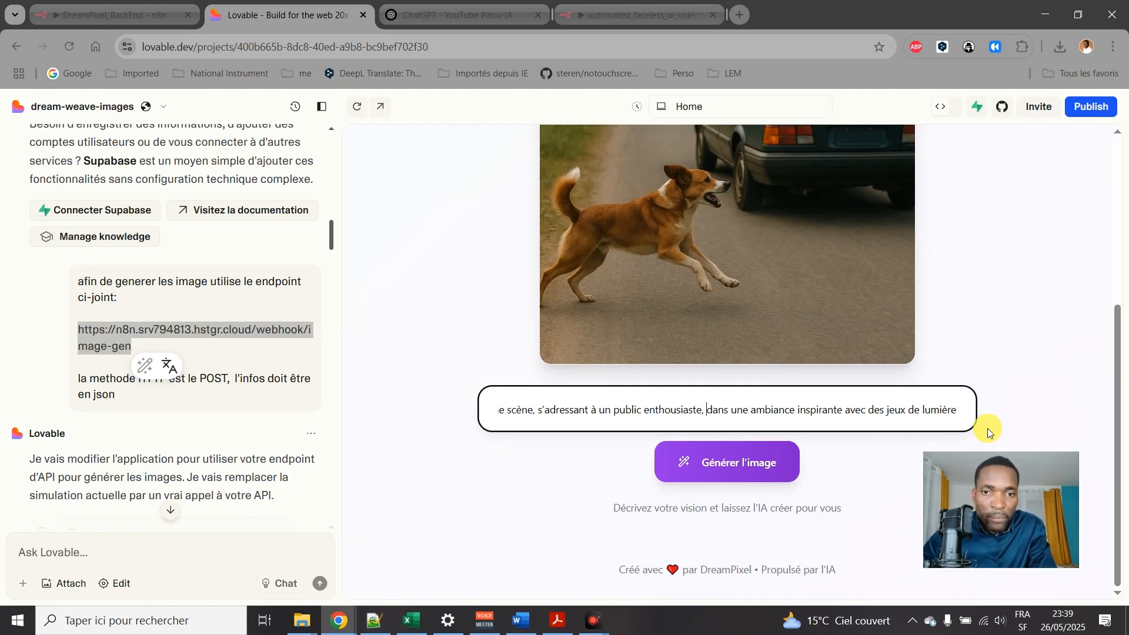
key("Left")
key("Left")
key("Left")
key("Left")
key("Left")
key("Left")
key("Left")
key("Left")
key("Left")
key("Left")
key("Left")
key("Left")
key("Left")
key("Left")
key("Left")
key("Left")
key("Left")
key("Left")
key("Left")
key("Left")
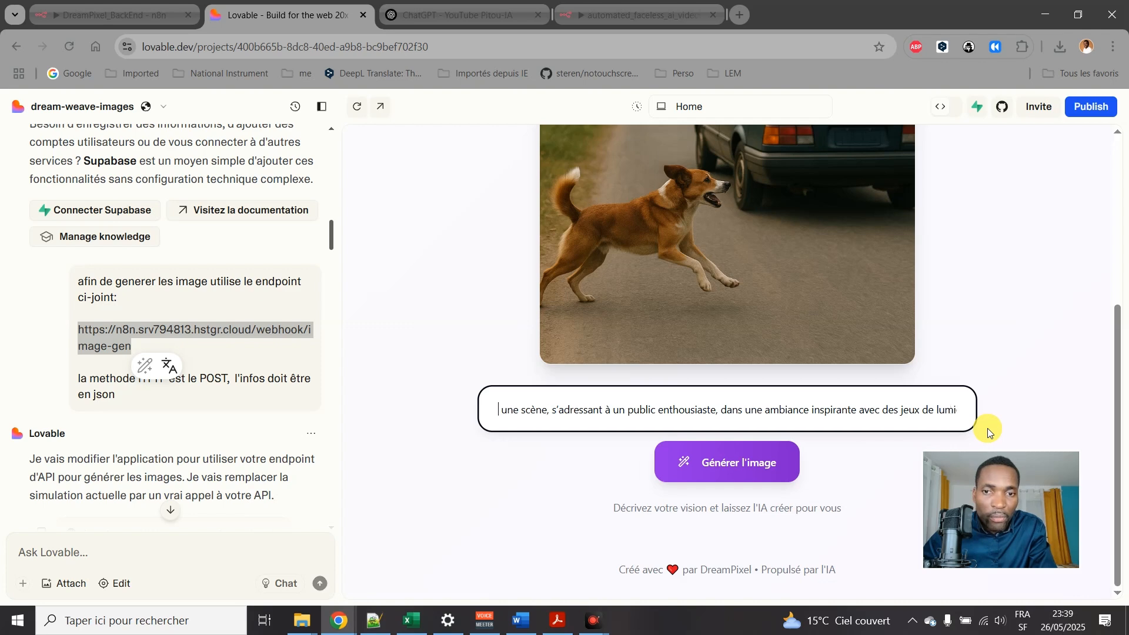
key("Left")
key("Left")
key("Left")
key("Left")
key("Left")
key("Left")
key("Left")
key("Left")
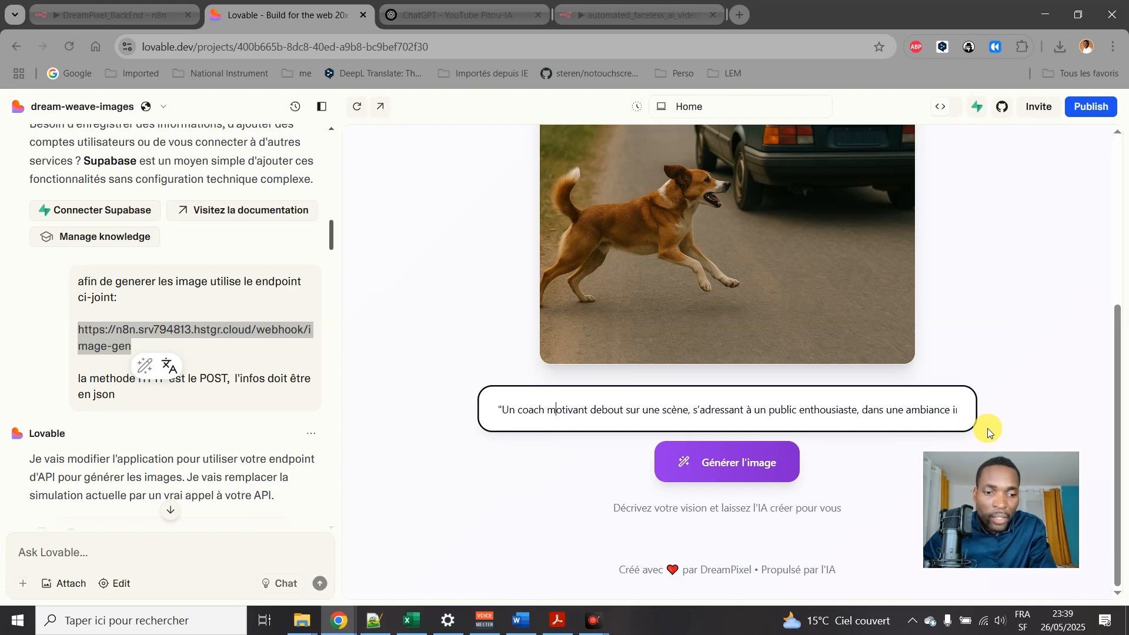
key("BackSpace")
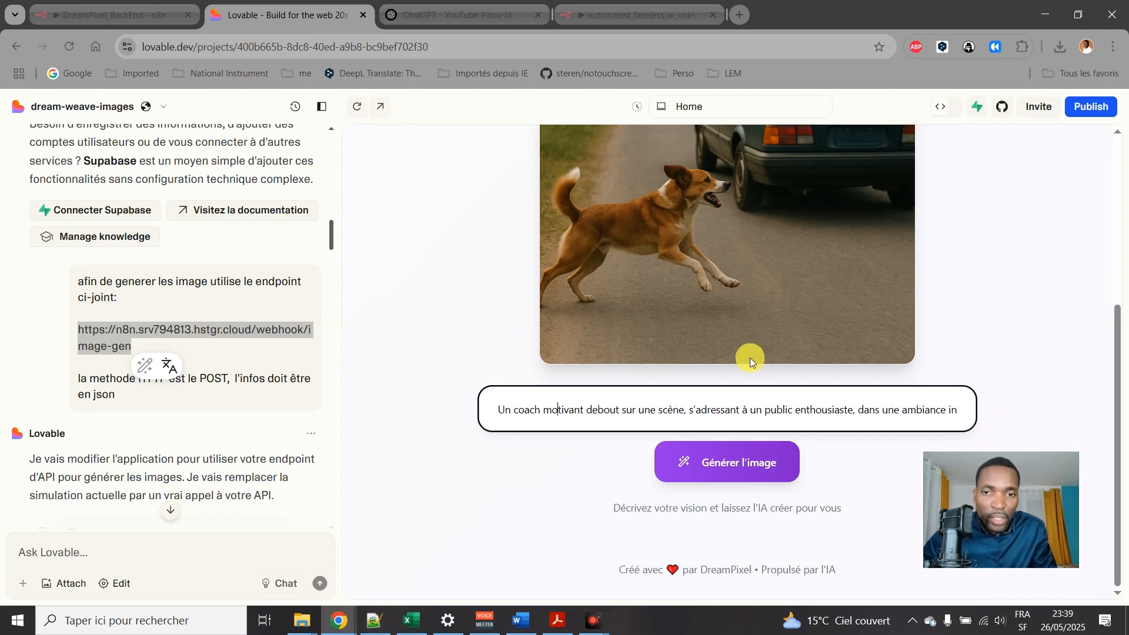
Start a test run of the DreamPixel_BackEnd workflow in n8n, then generate an image from the coach prompt in the Lovable preview.
scroll(617, 326, "up", 1)
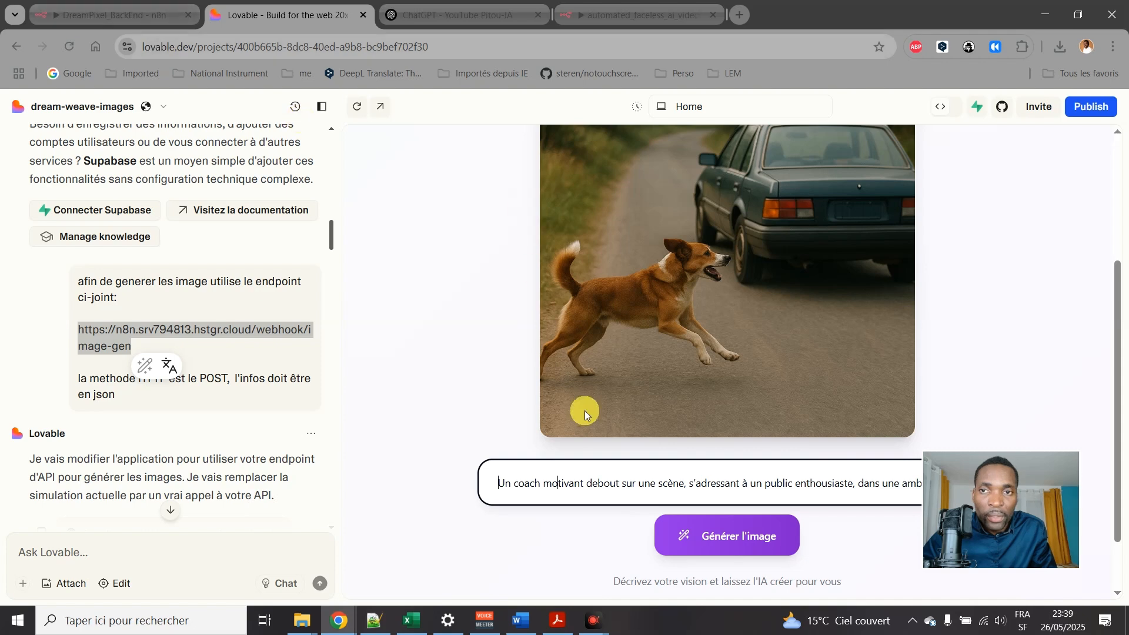
left_click(65, 9)
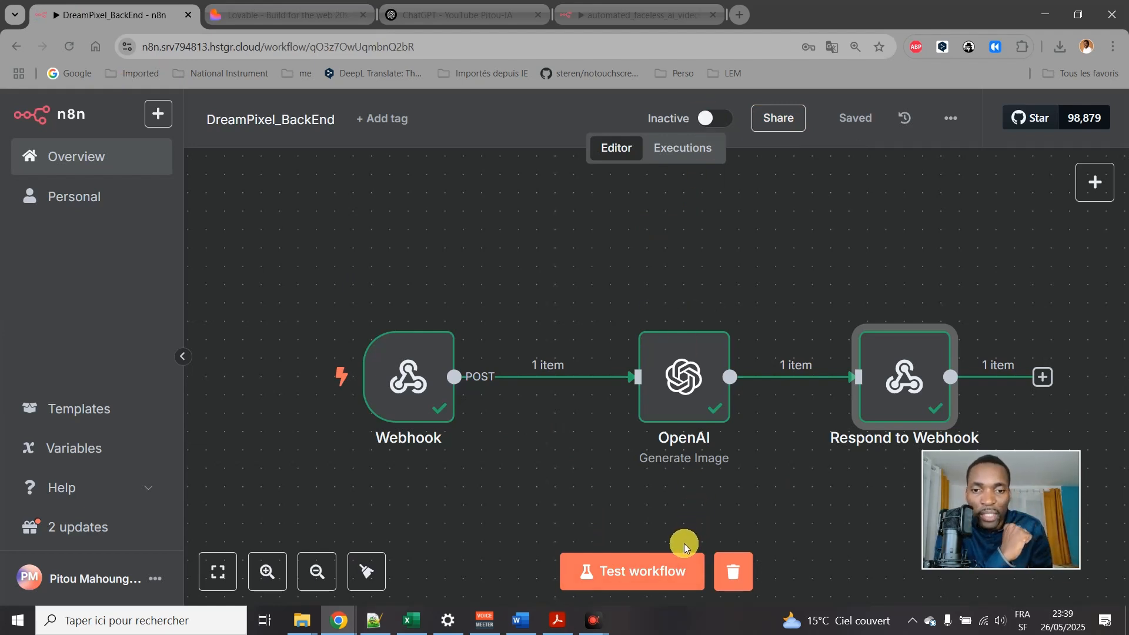
left_click(661, 571)
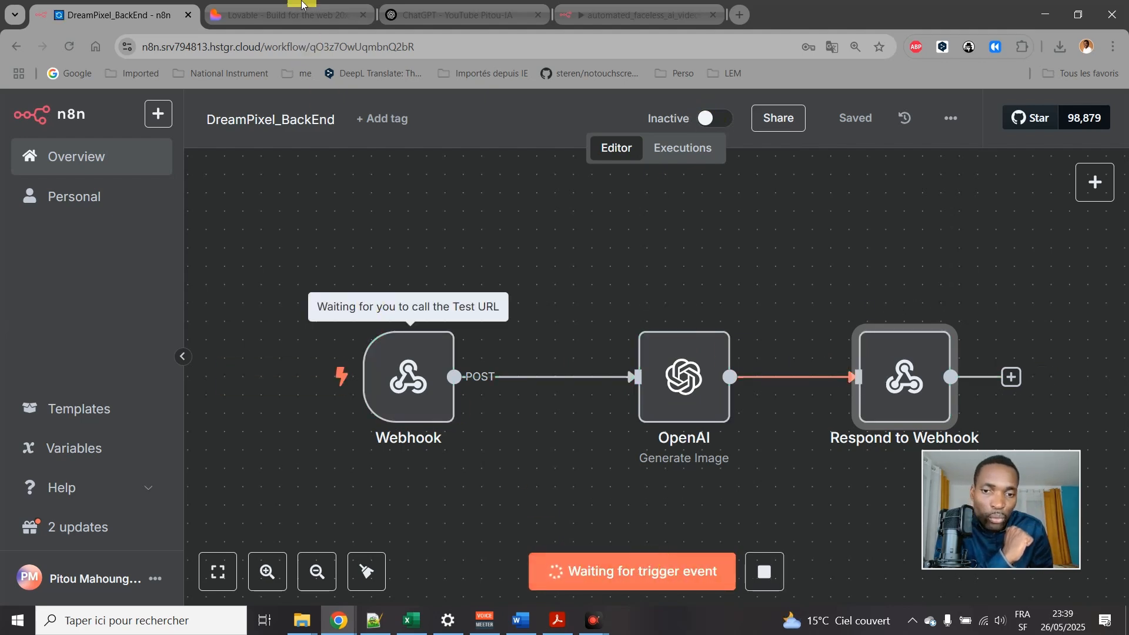
left_click(293, 17)
left_click(735, 535)
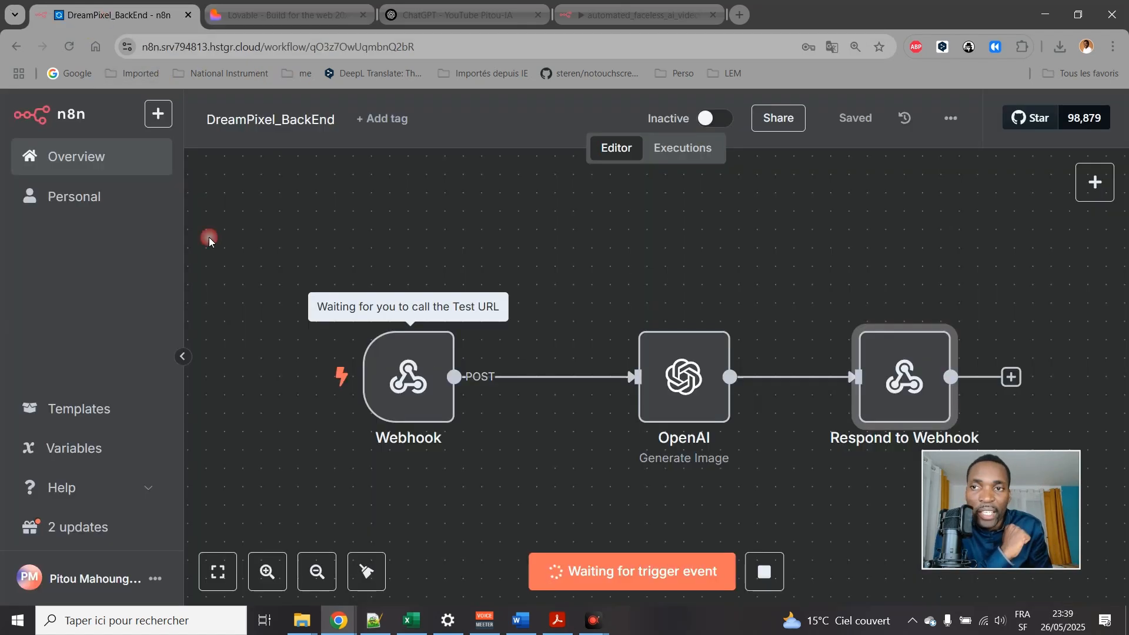
Check the workflow's execution status in n8n against the image generation progress in the Lovable preview.
left_click(102, 23)
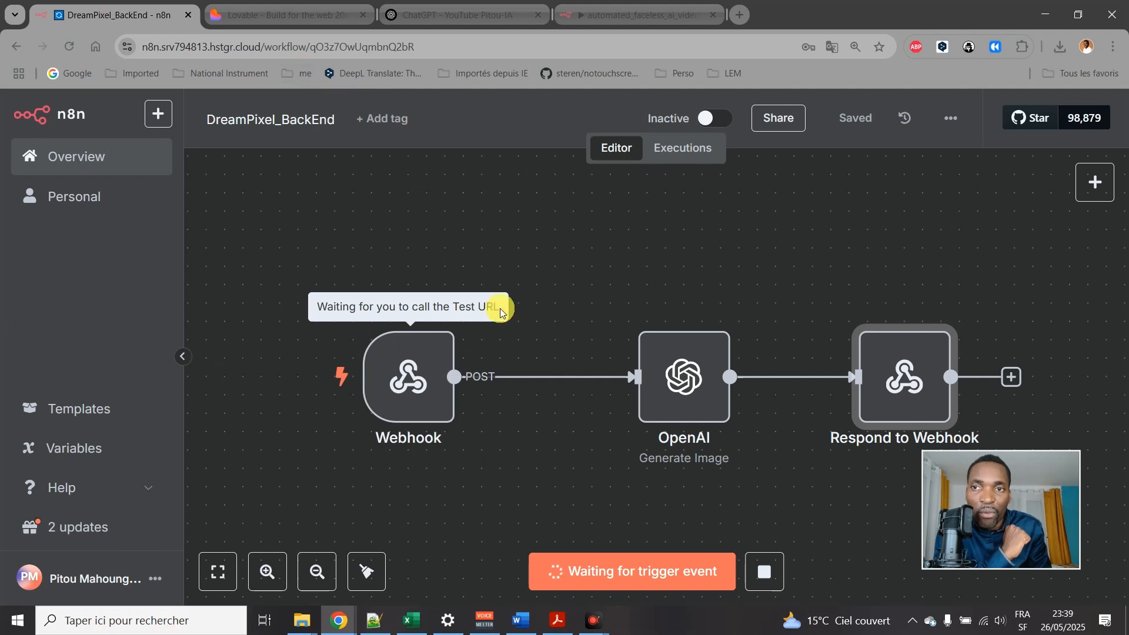
left_click(275, 17)
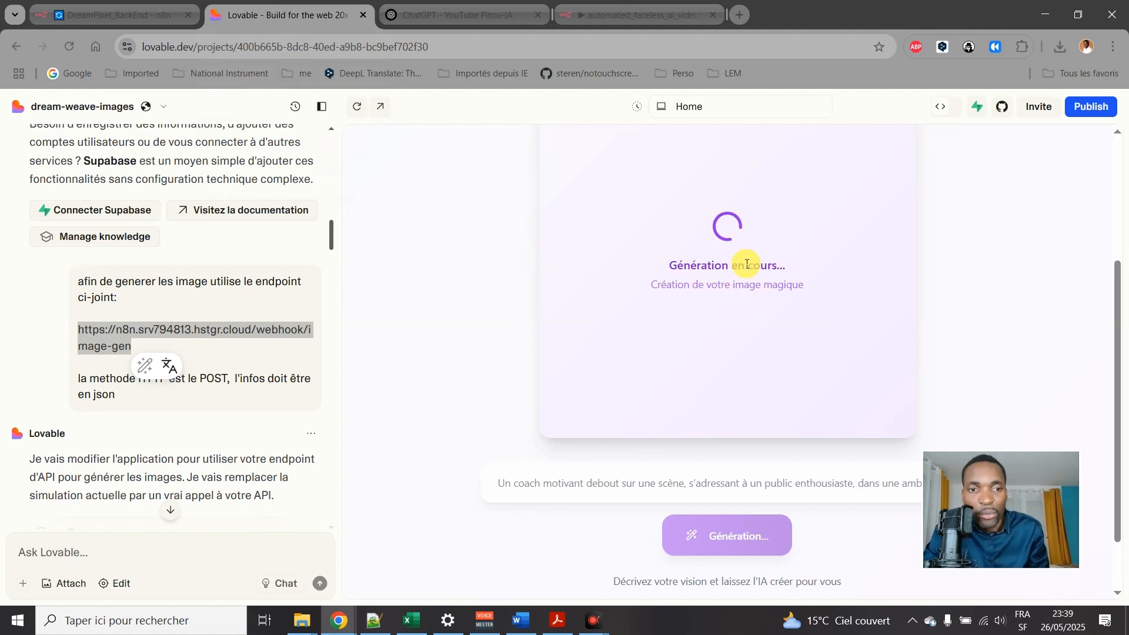
left_click(106, 15)
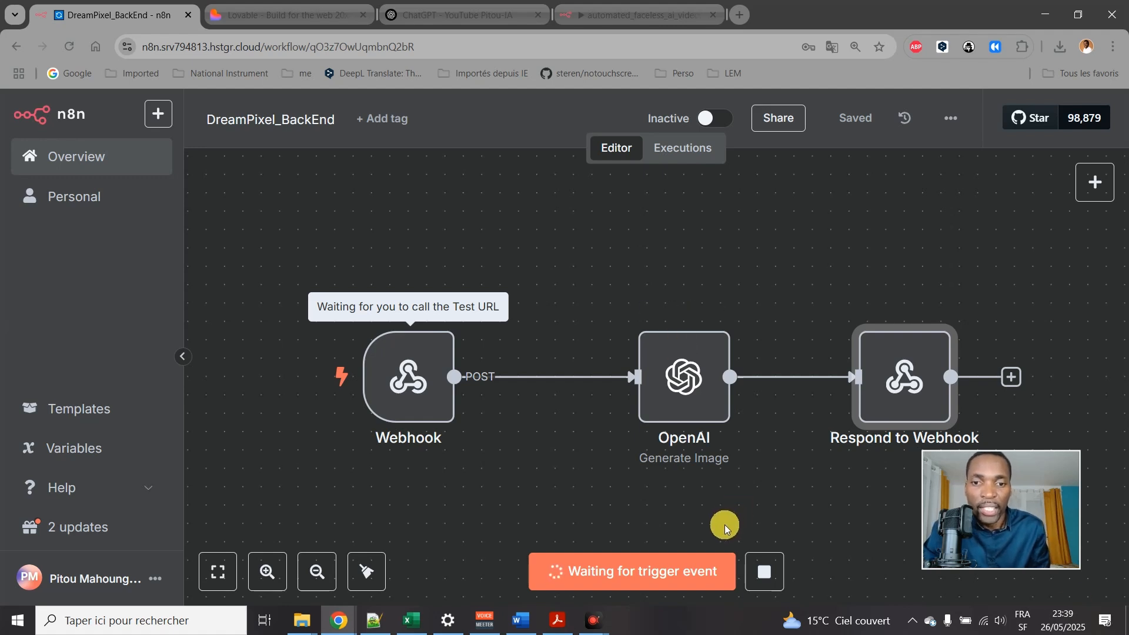
left_click(235, 12)
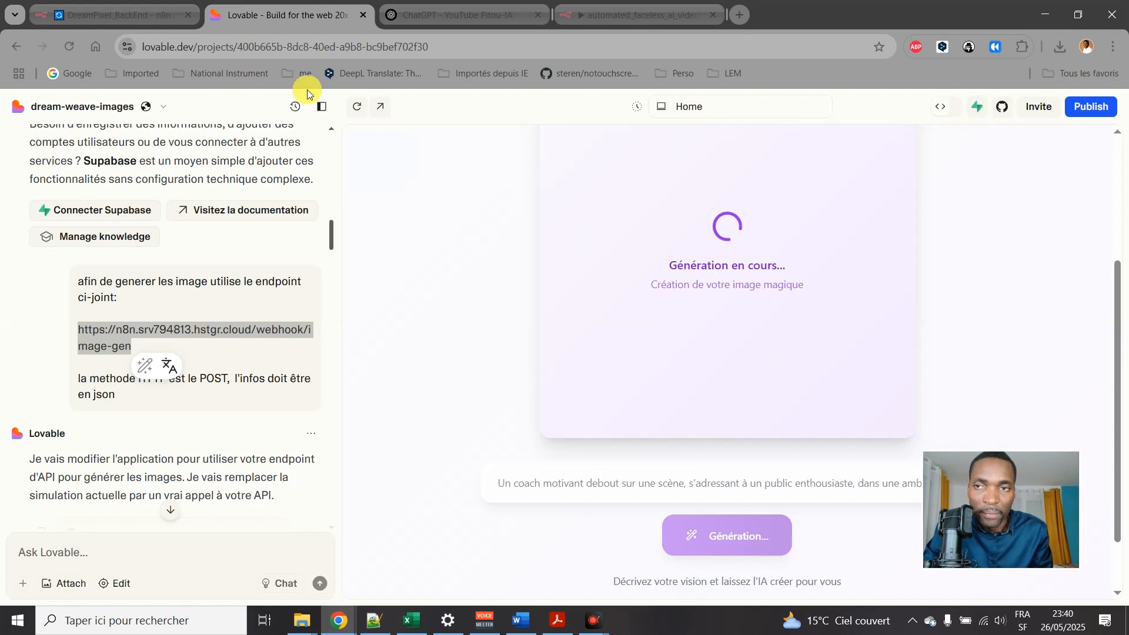
left_click(113, 16)
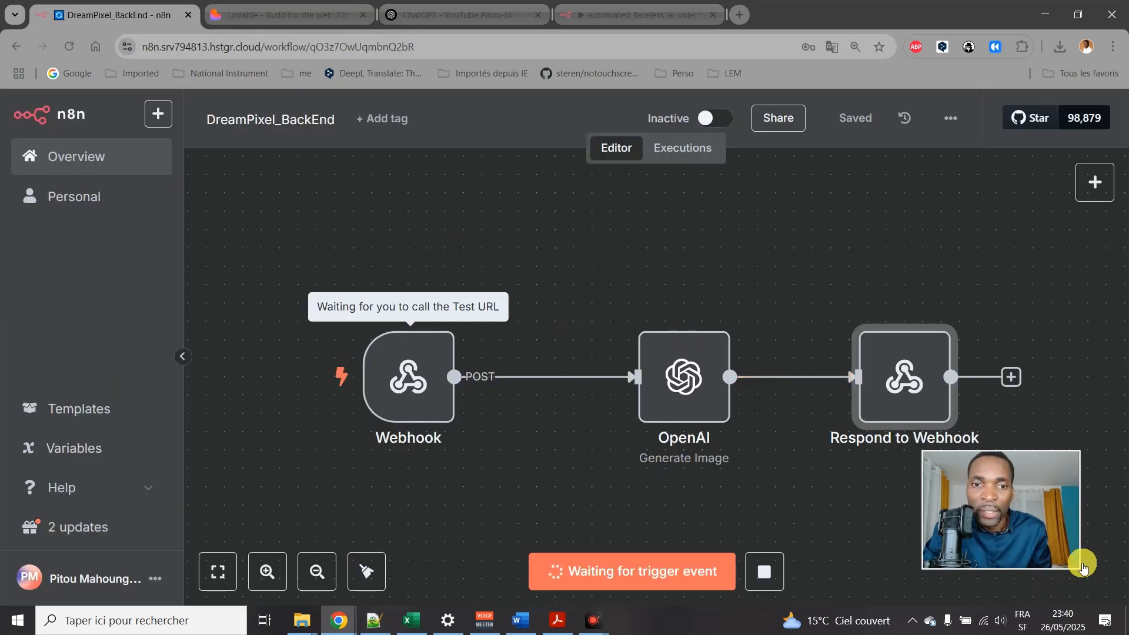
key("ctrl")
key("ctrl")
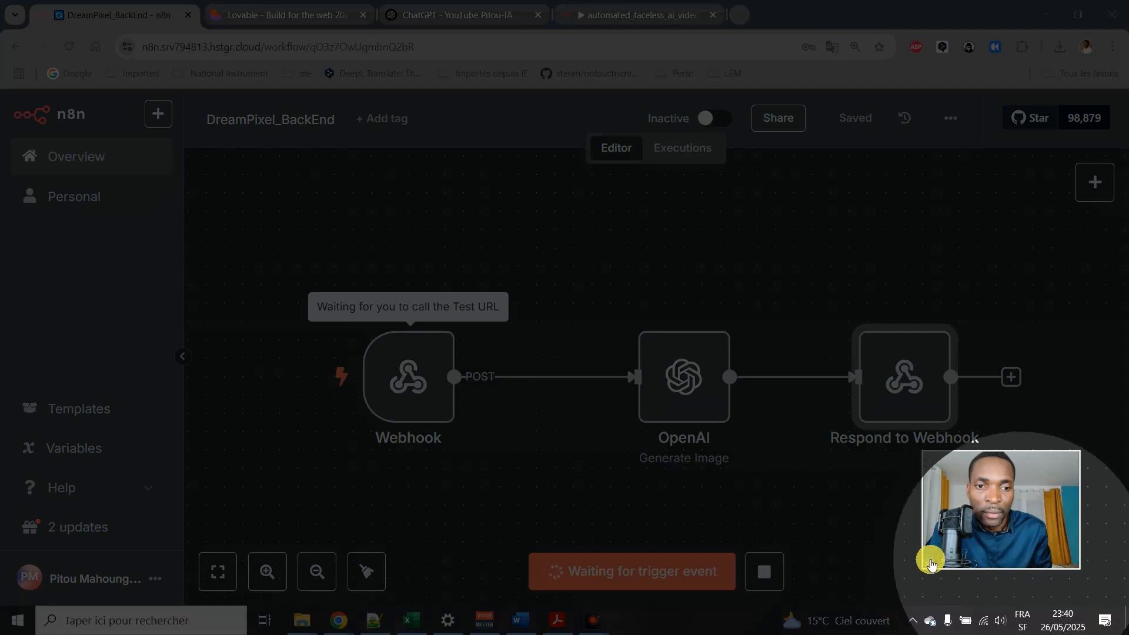
right_click(1007, 570)
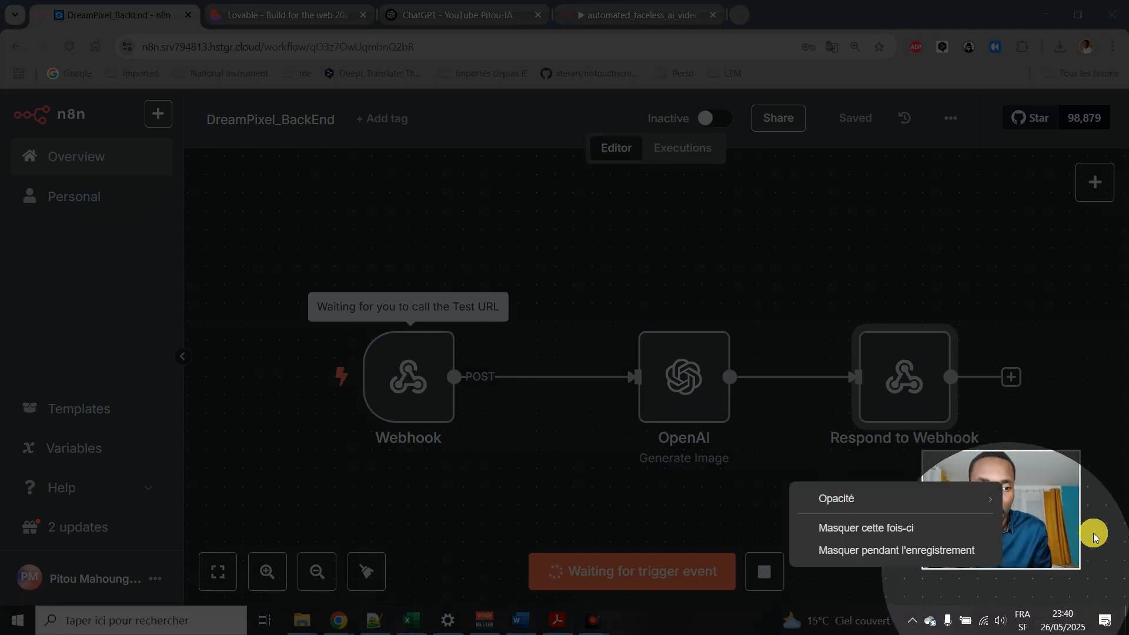
left_click(1103, 516)
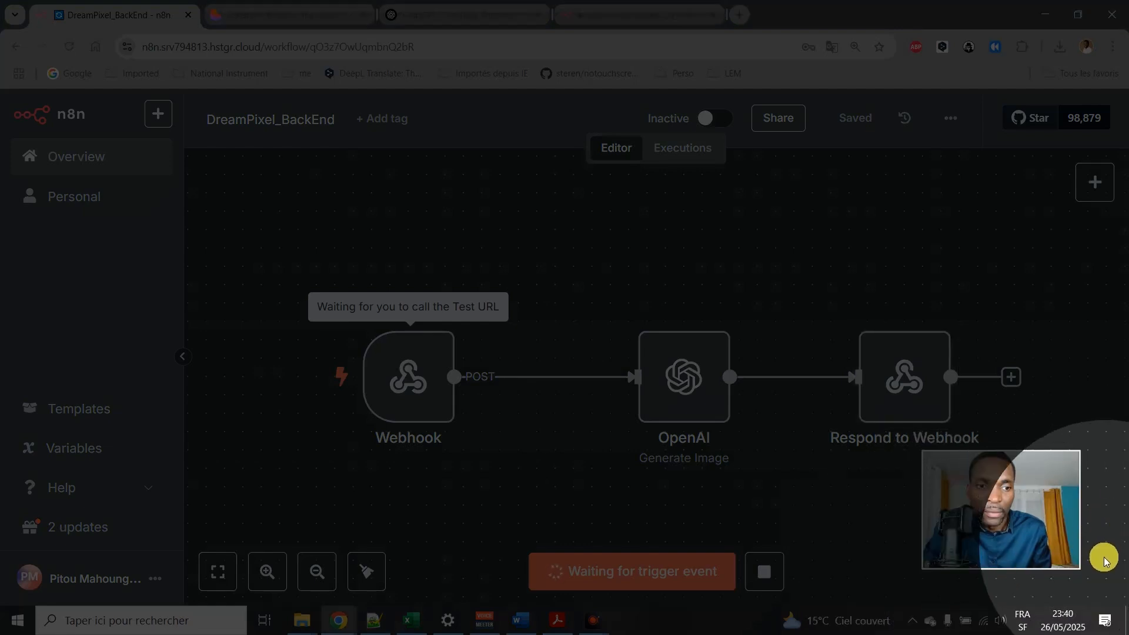
key("ctrl")
key("ctrl")
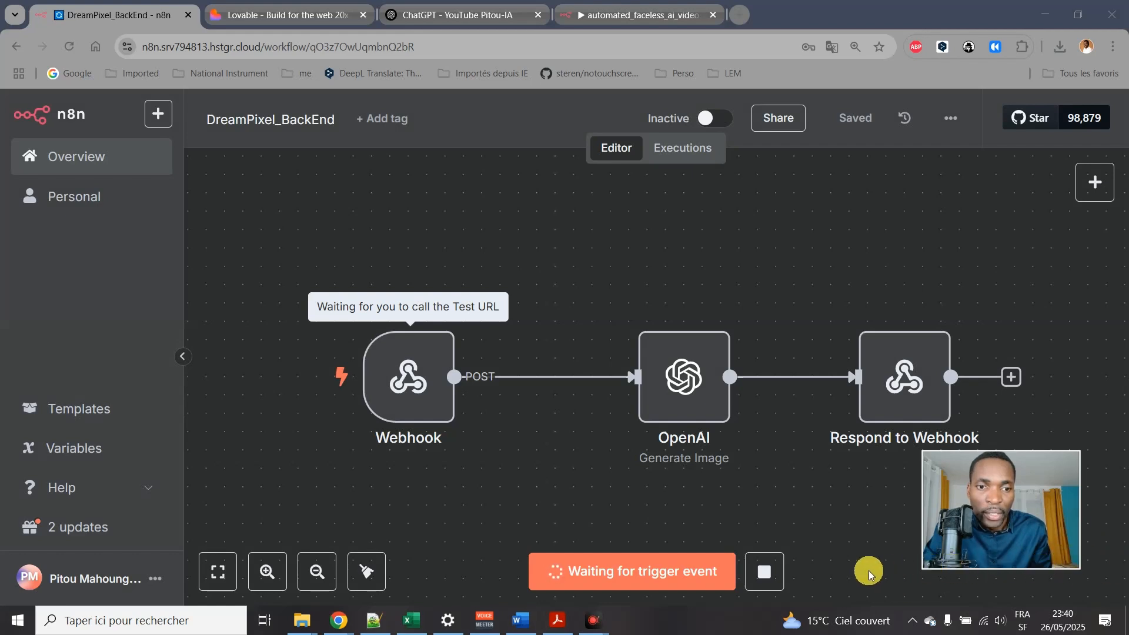
Examine the generated coach image in Lovable, and inspect the Webhook node's test URL and parameters in n8n.
key("ctrl+Tab")
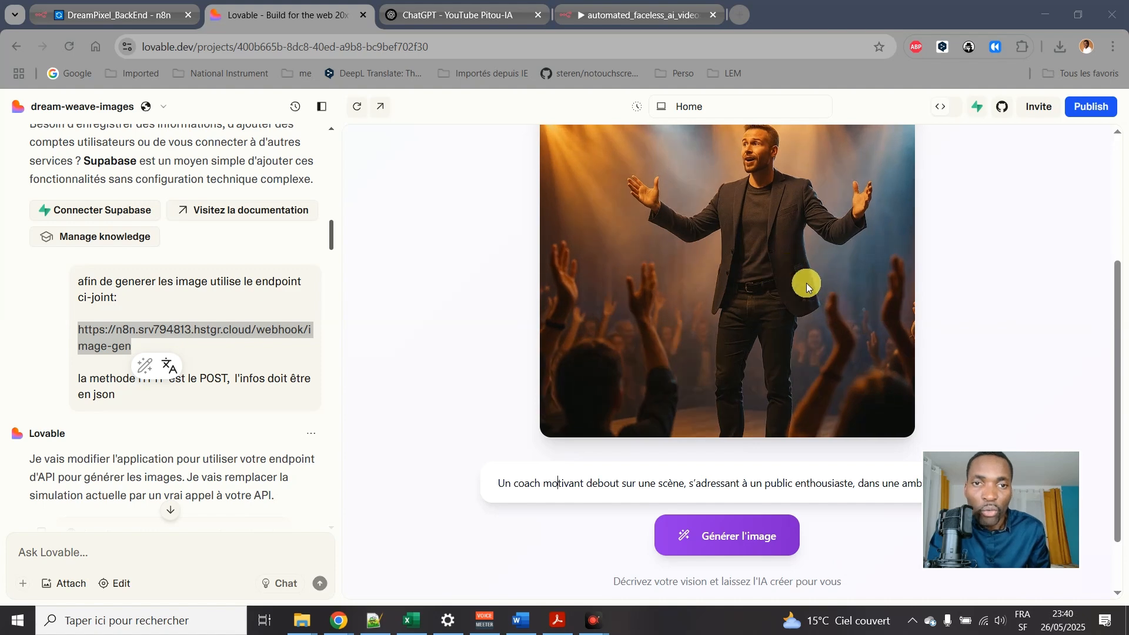
scroll(823, 264, "up", 1)
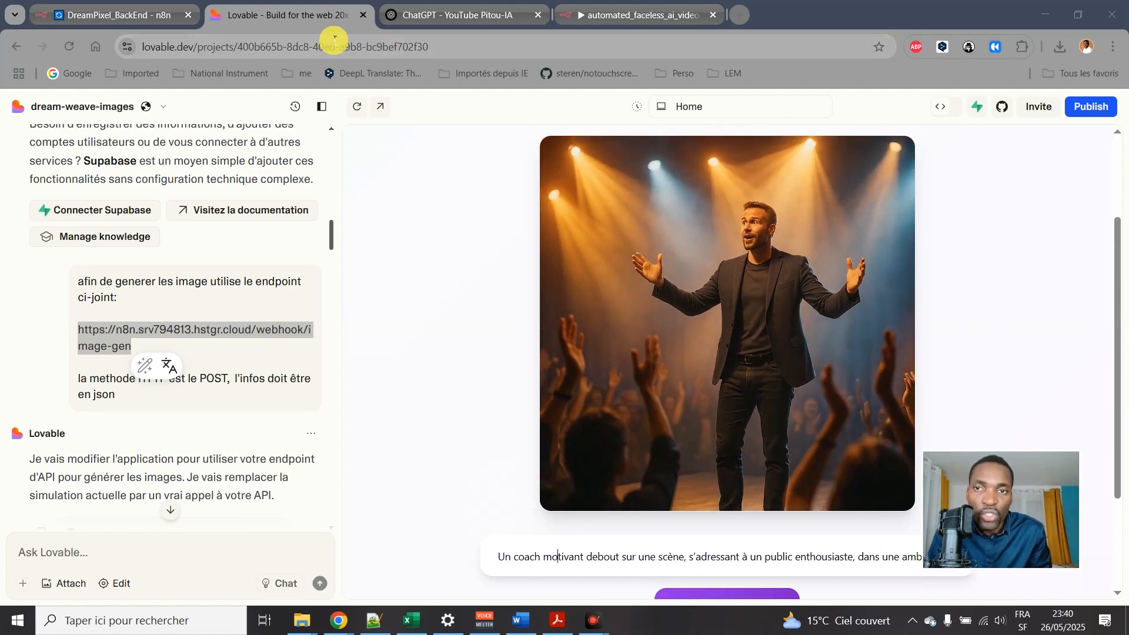
left_click(87, 15)
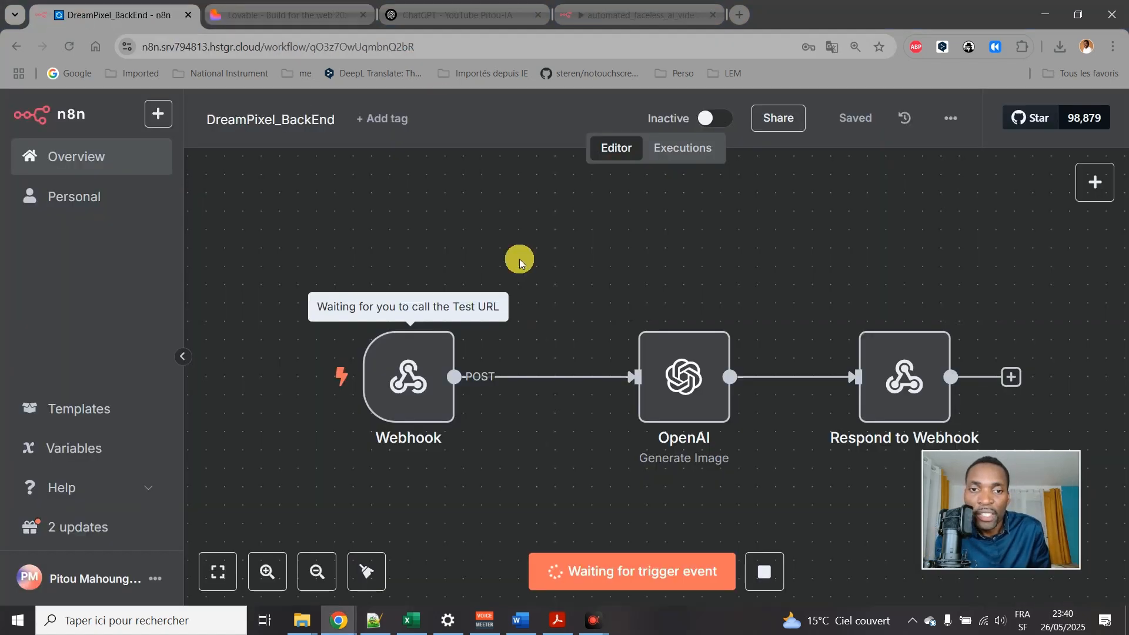
left_click(431, 404)
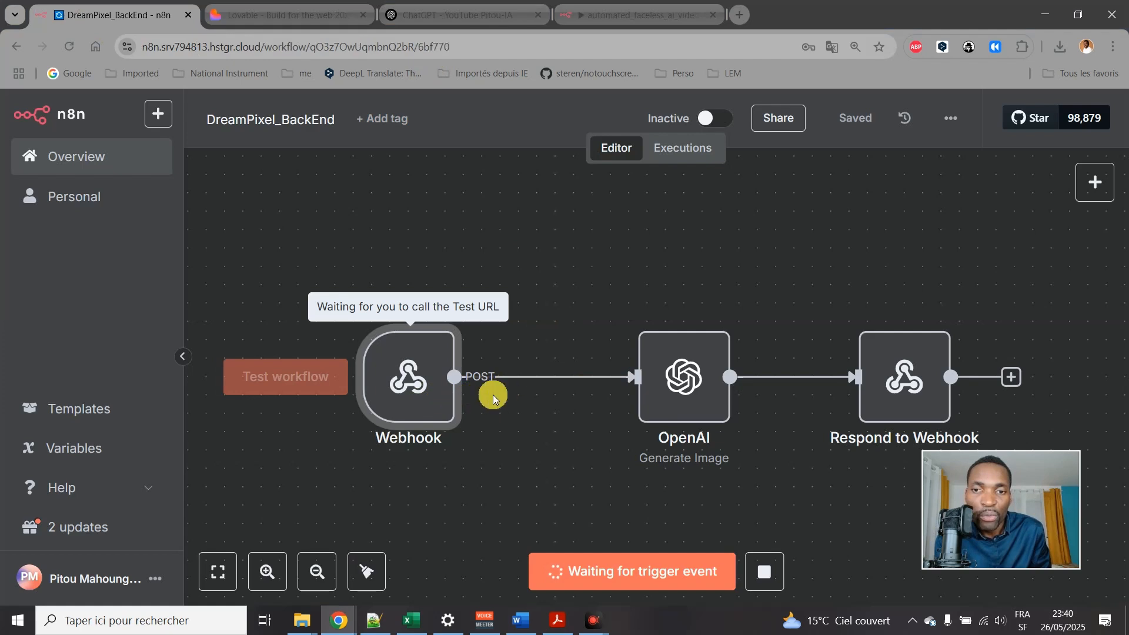
key("Return")
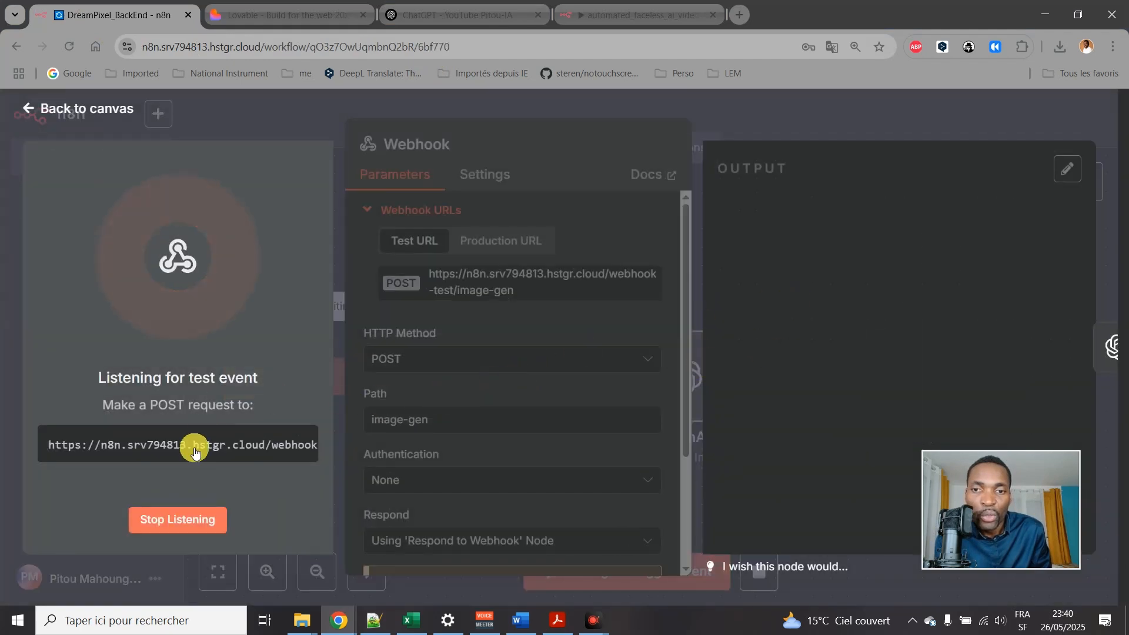
left_click(75, 111)
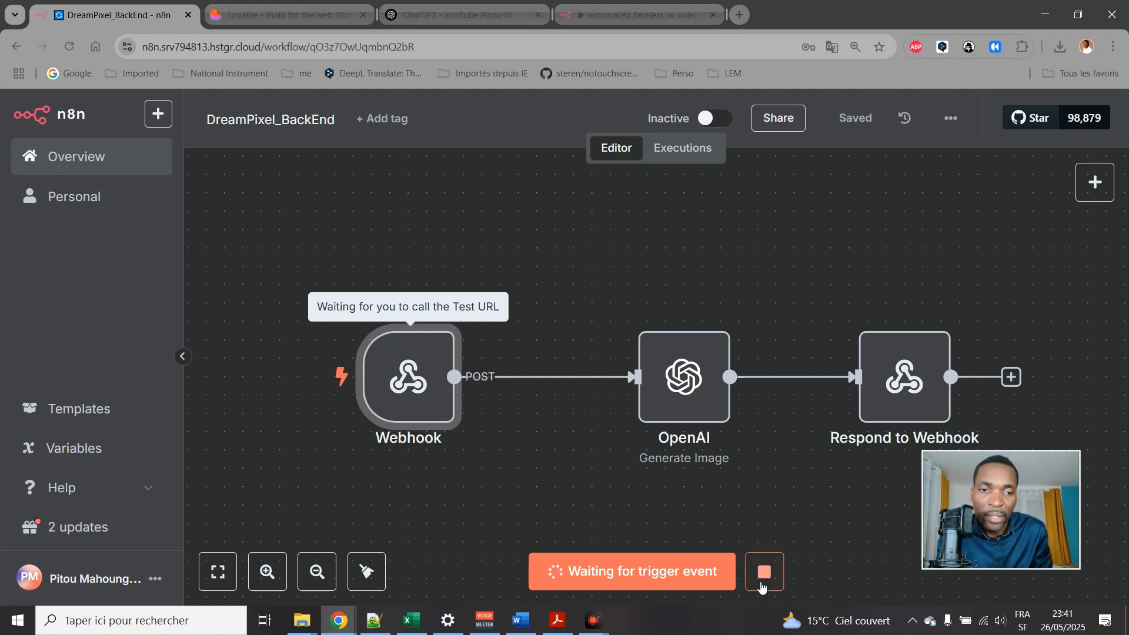
Reload the DreamPixel_BackEnd workflow page in n8n and start a new test run.
left_click(67, 52)
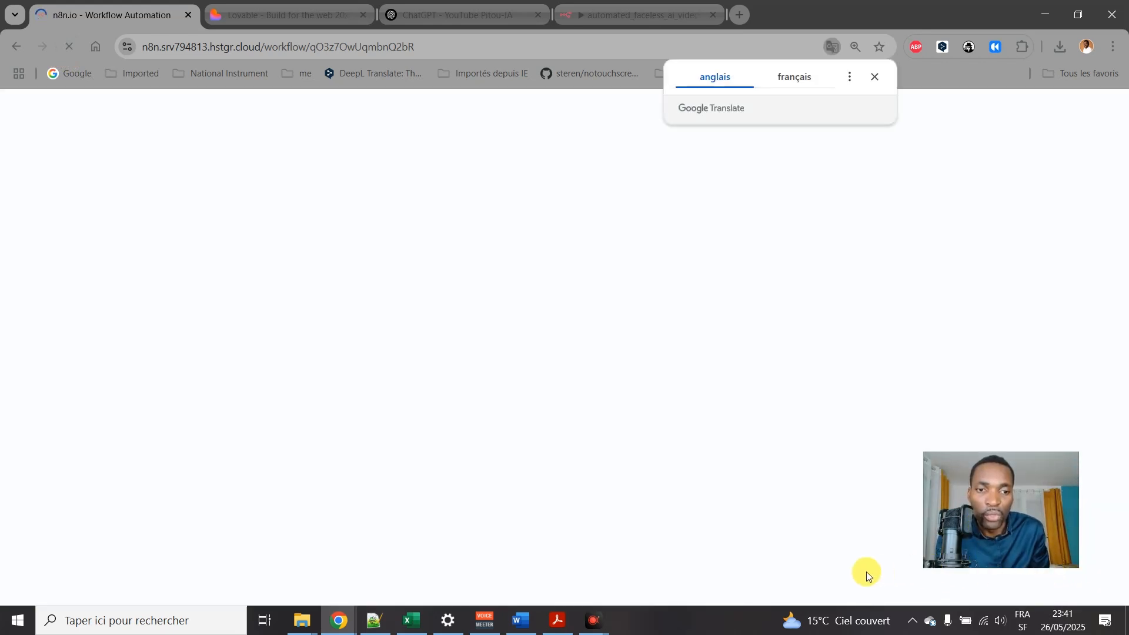
key("ctrl+Tab")
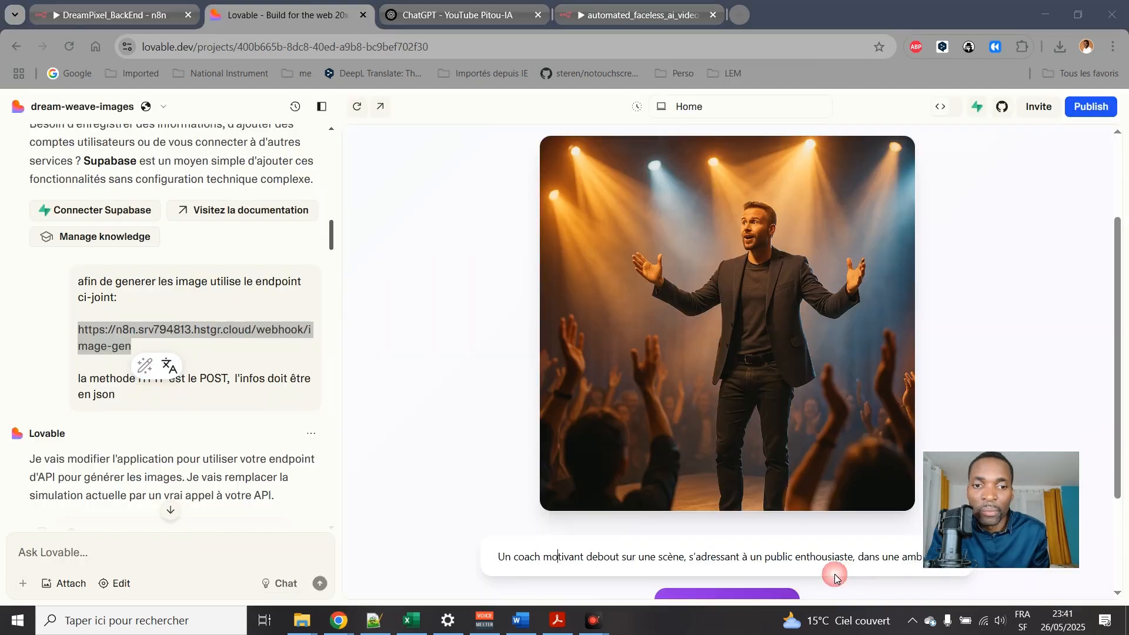
left_click(699, 549)
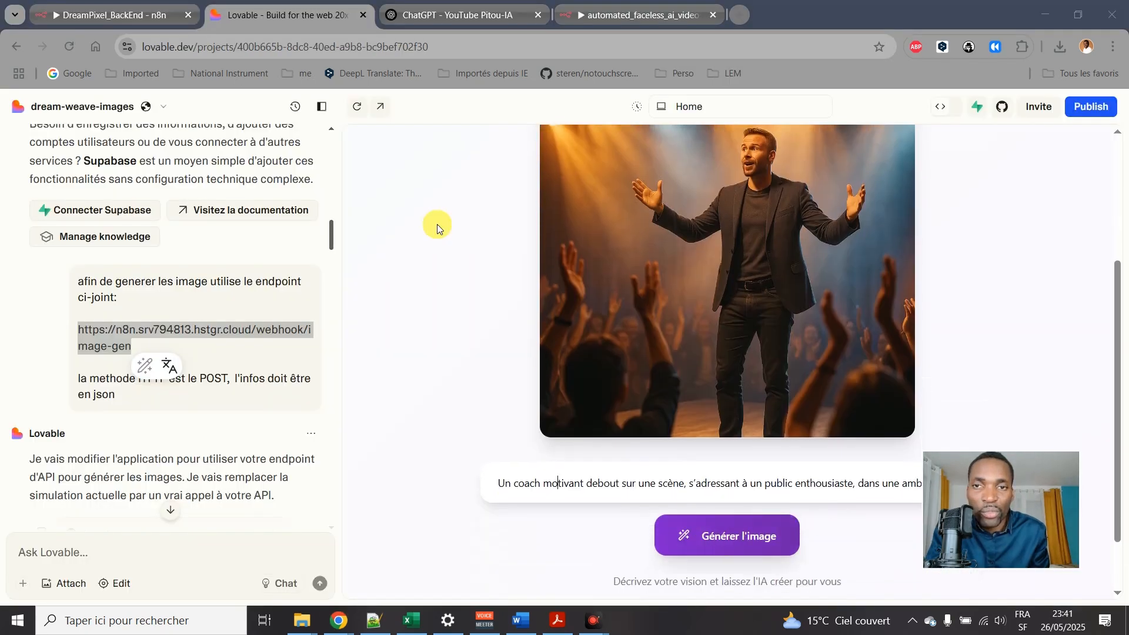
left_click(120, 14)
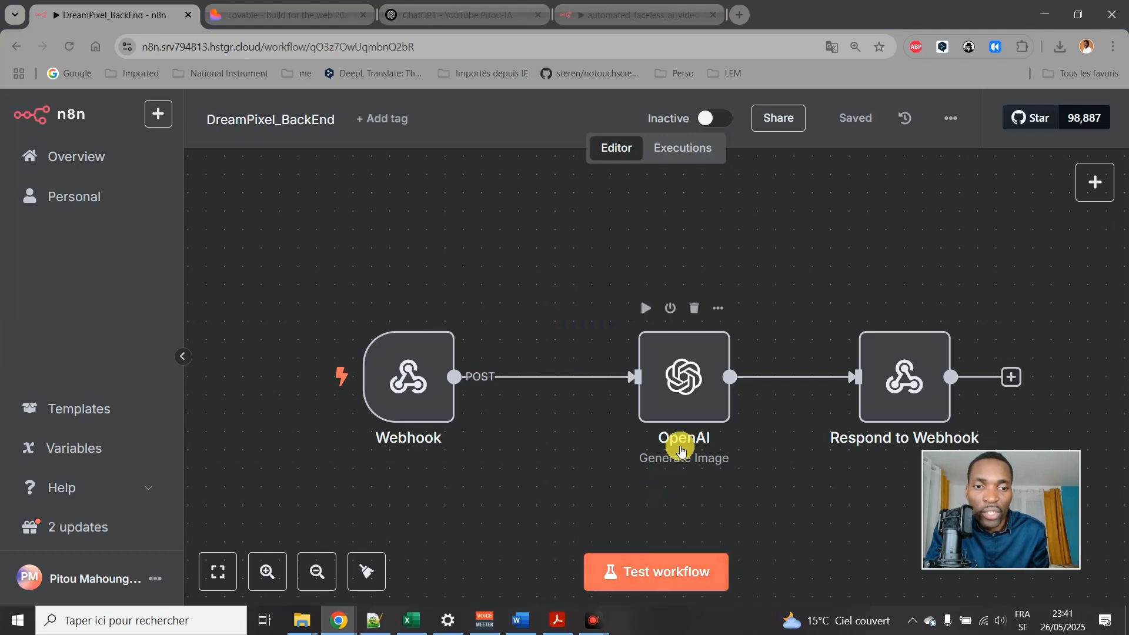
left_click(652, 578)
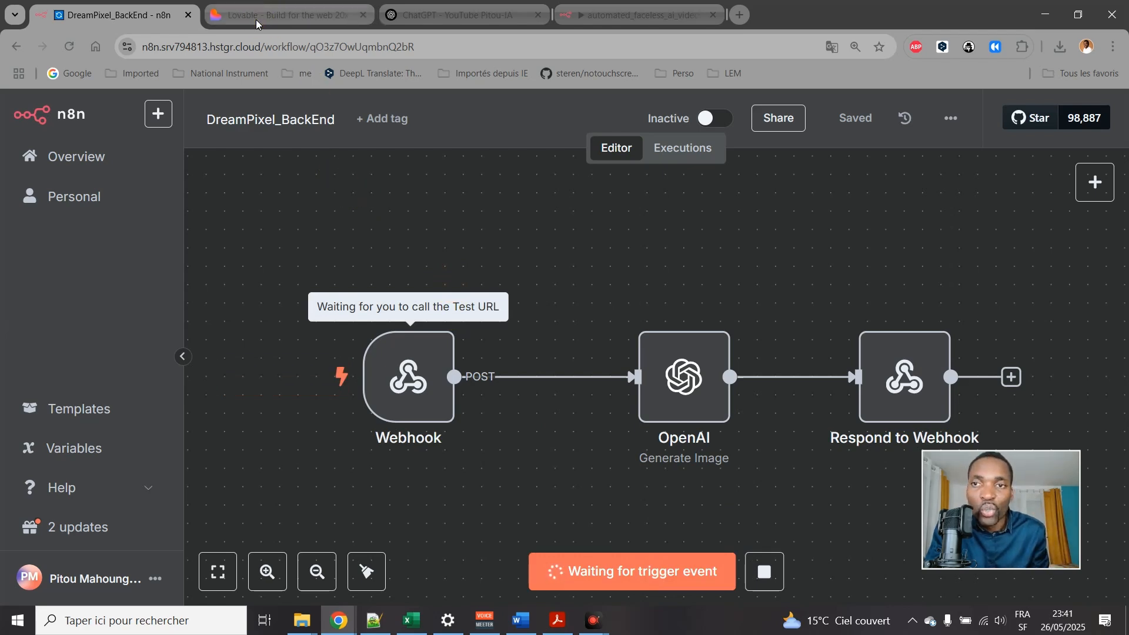
Regenerate the coach image in the DreamPixel preview in Lovable and check the workflow's execution in n8n.
left_click(280, 7)
left_click(698, 541)
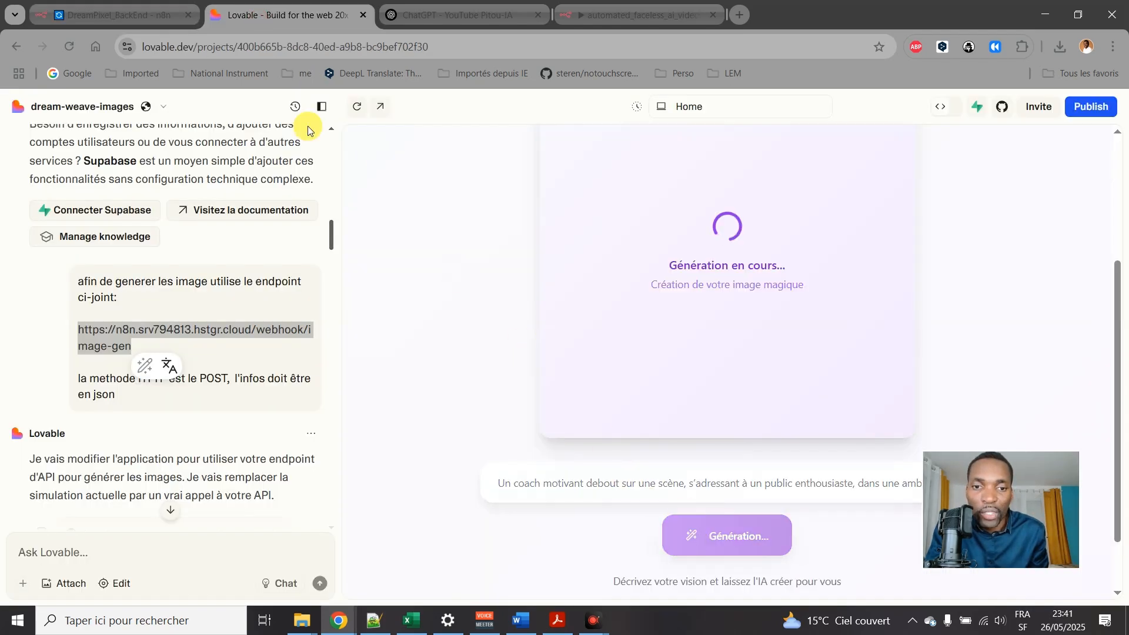
left_click(112, 15)
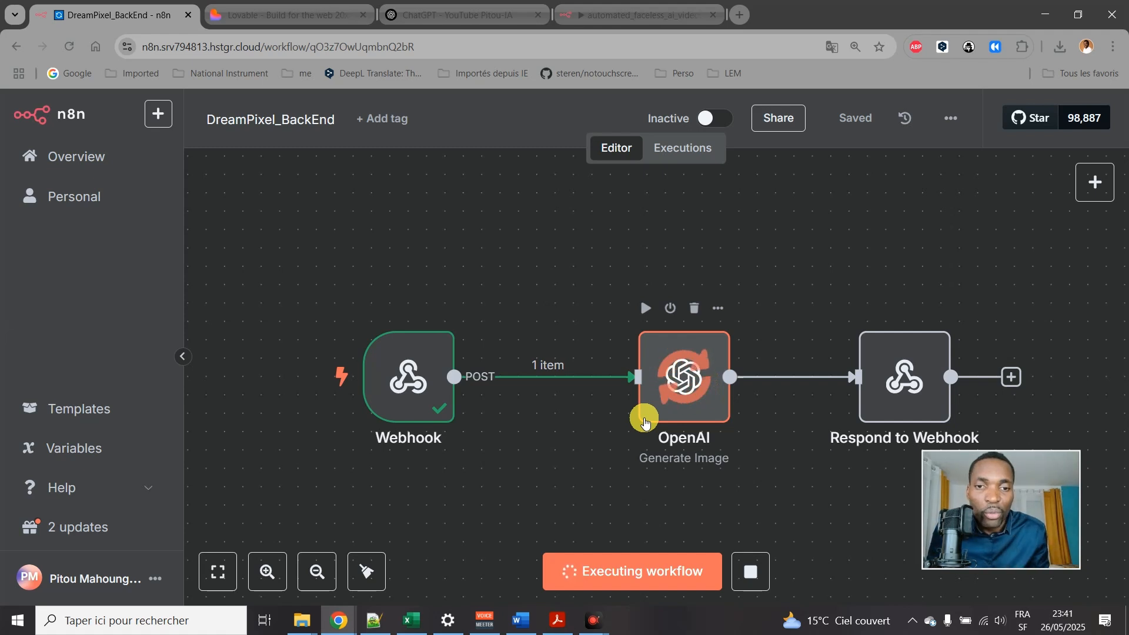
left_click(244, 15)
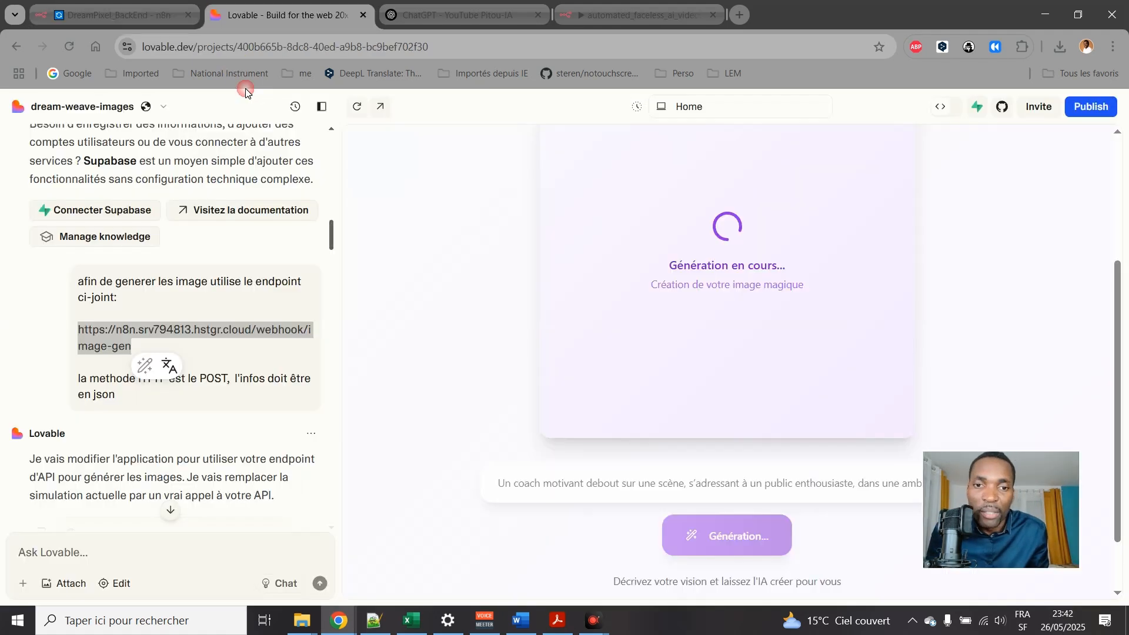
Look over the DreamPixel page during generation and check the execution of all three workflow nodes in n8n.
scroll(723, 278, "up", 3)
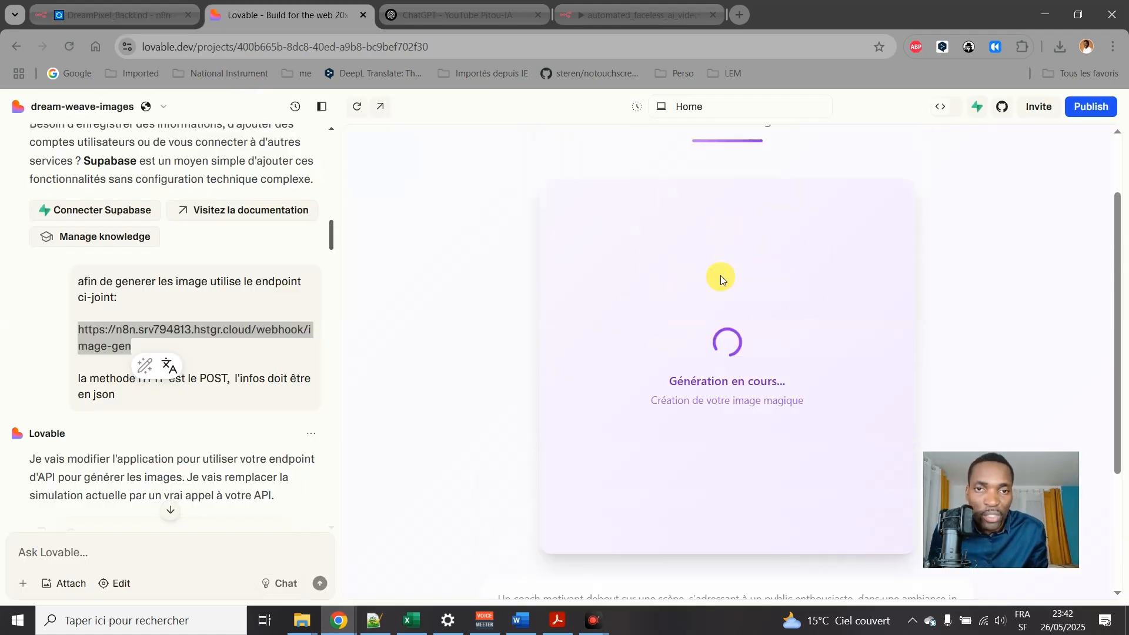
scroll(703, 370, "up", 1)
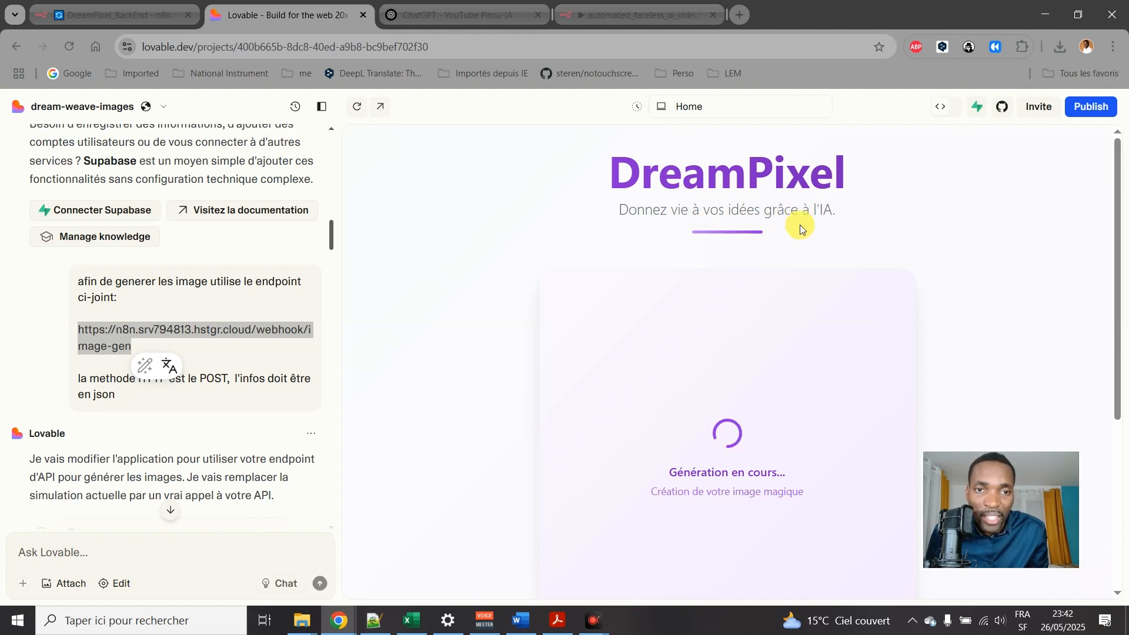
scroll(791, 235, "down", 3)
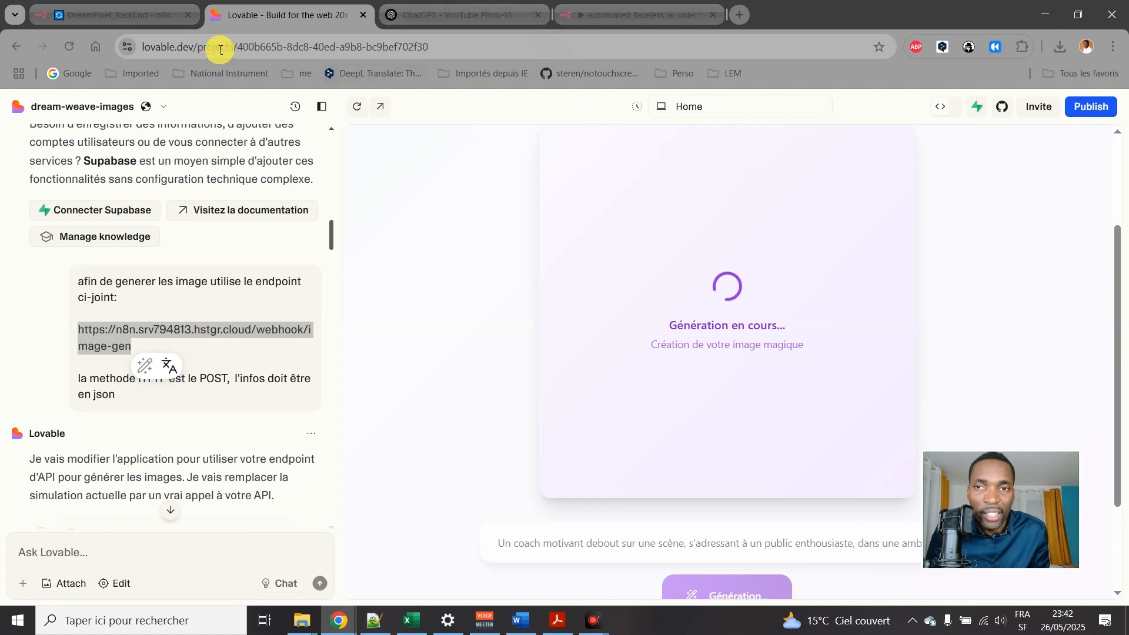
left_click(118, 16)
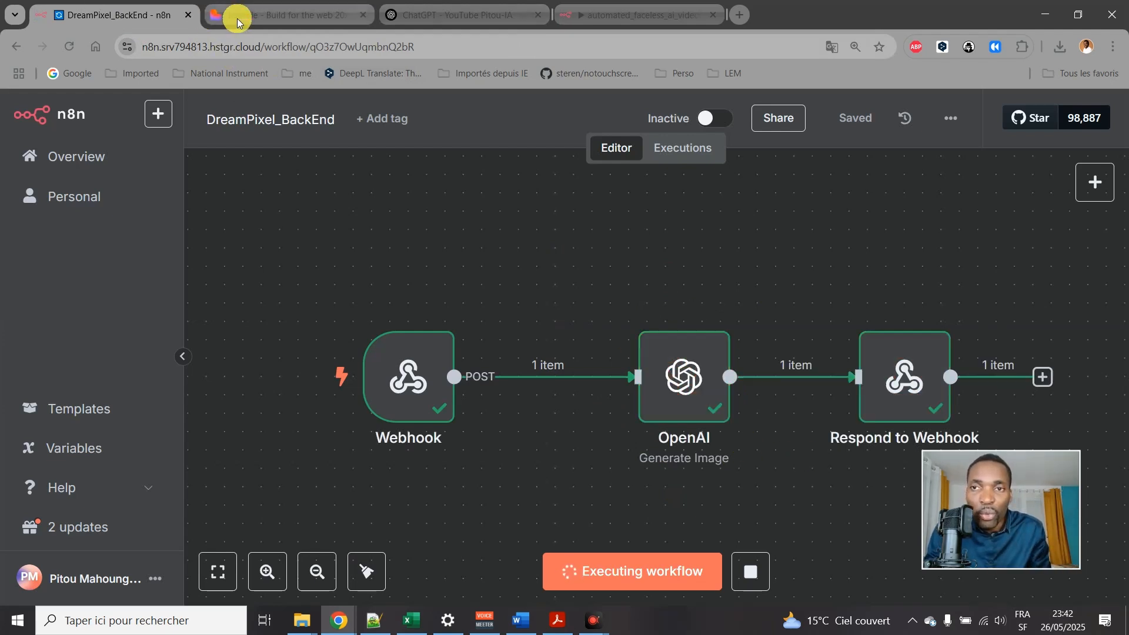
Return to Lovable, examine the new coach image, and place the cursor in its description field.
left_click(282, 15)
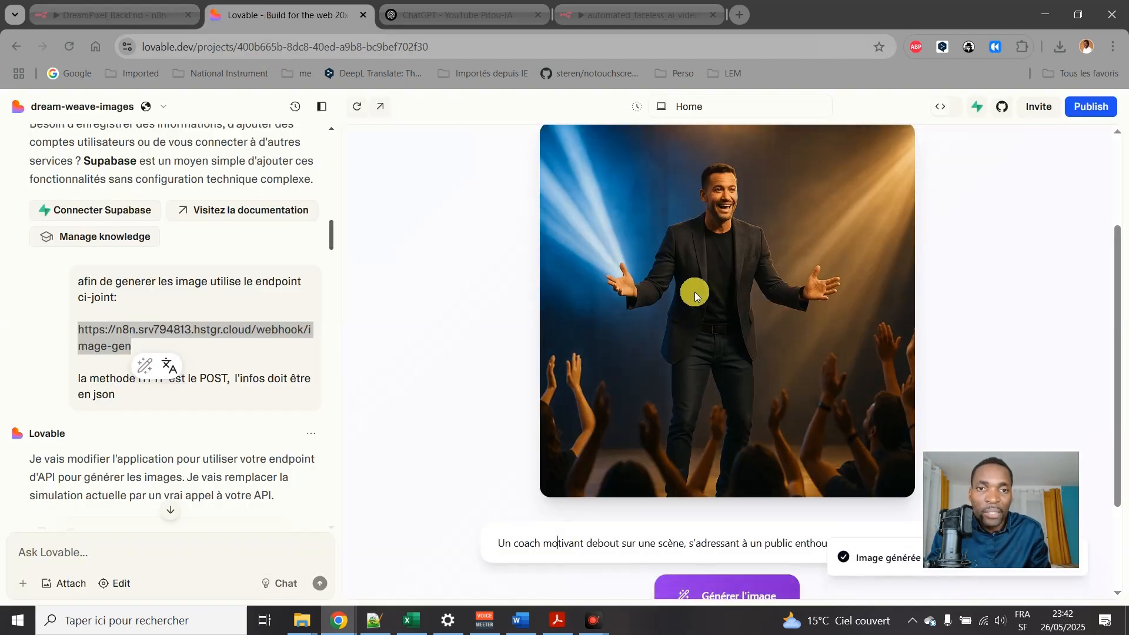
scroll(582, 520, "down", 1)
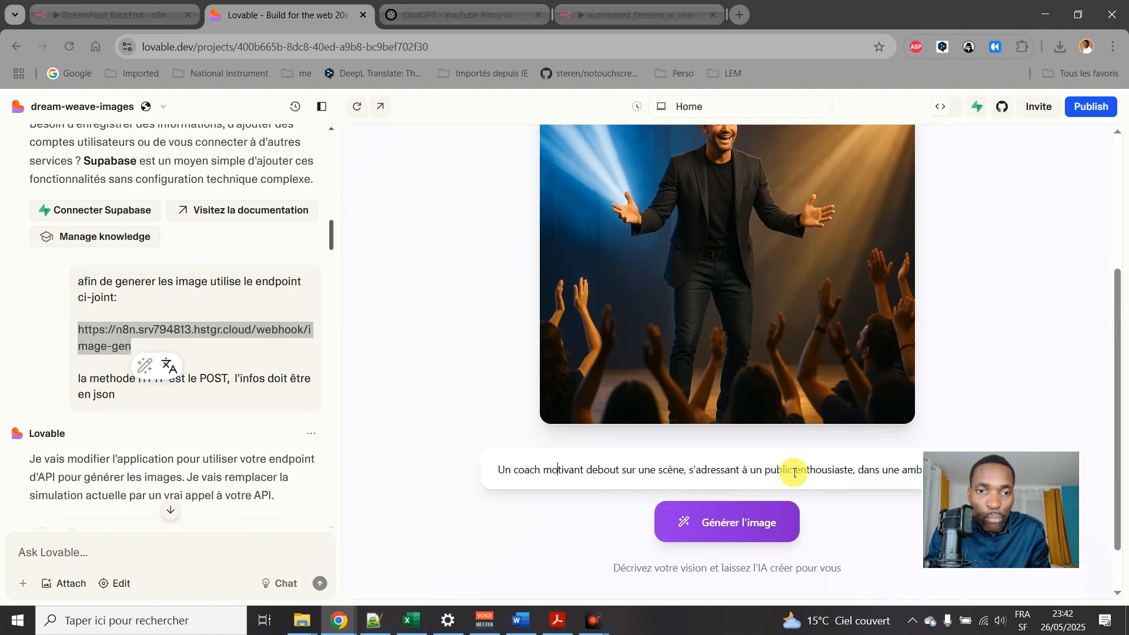
scroll(841, 447, "down", 1)
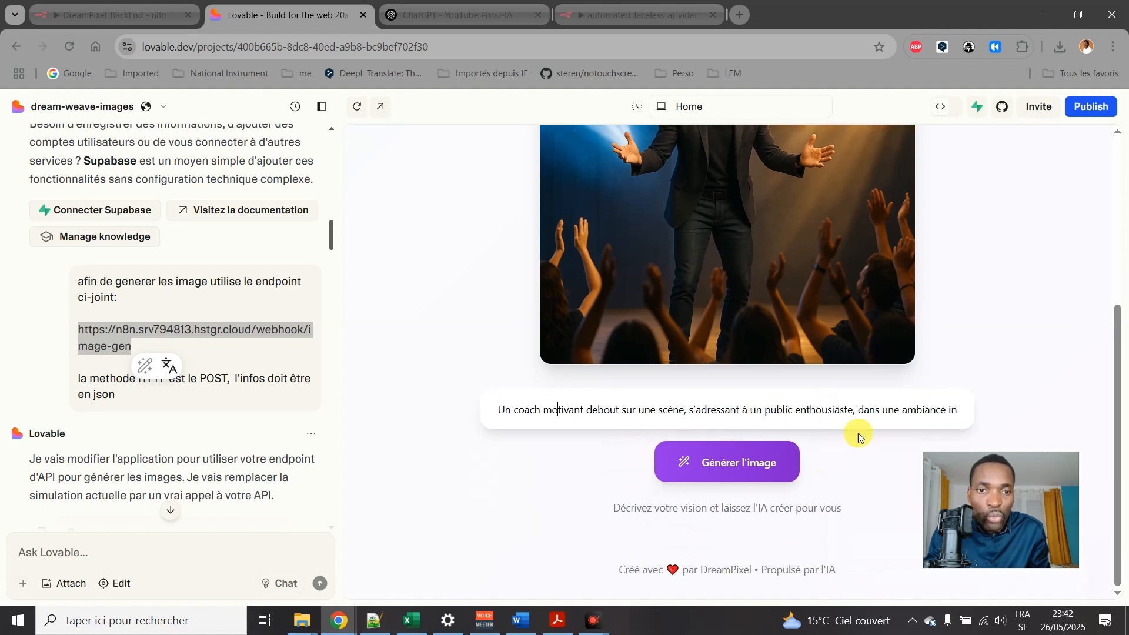
left_click(886, 410)
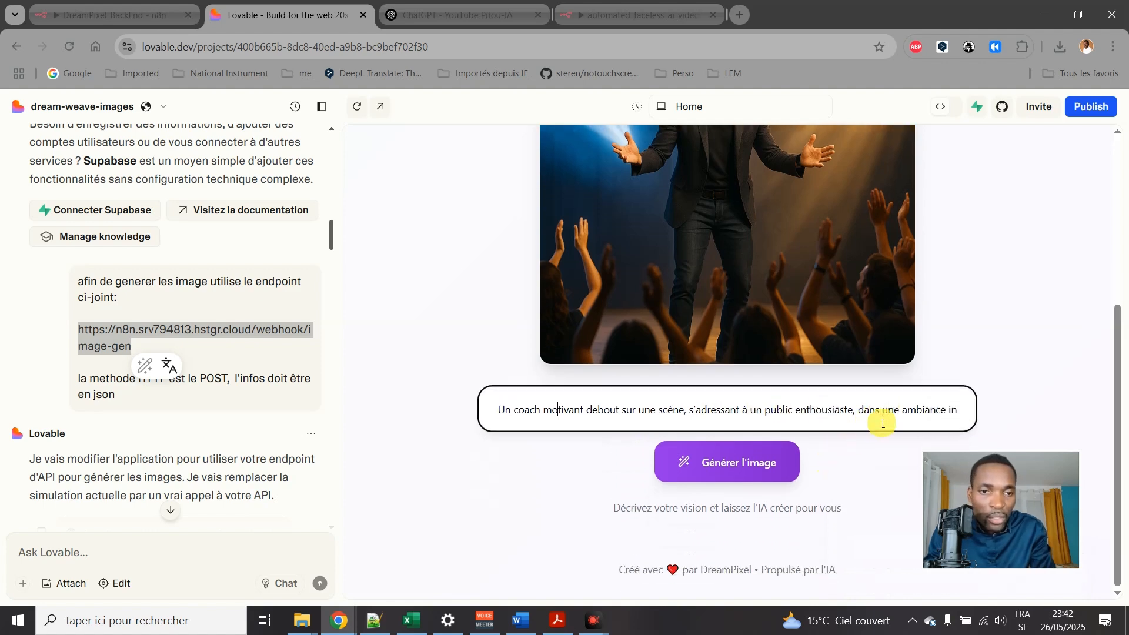
Read the coach description through to its end in the DreamPixel description field.
type("spirante ")
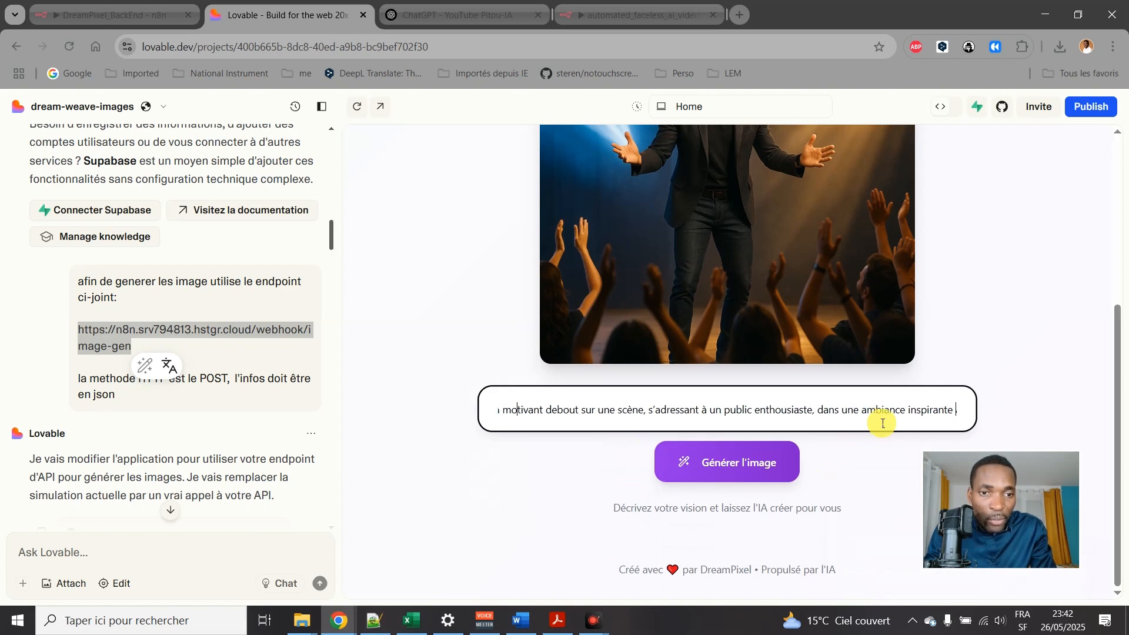
type("avec des jeux")
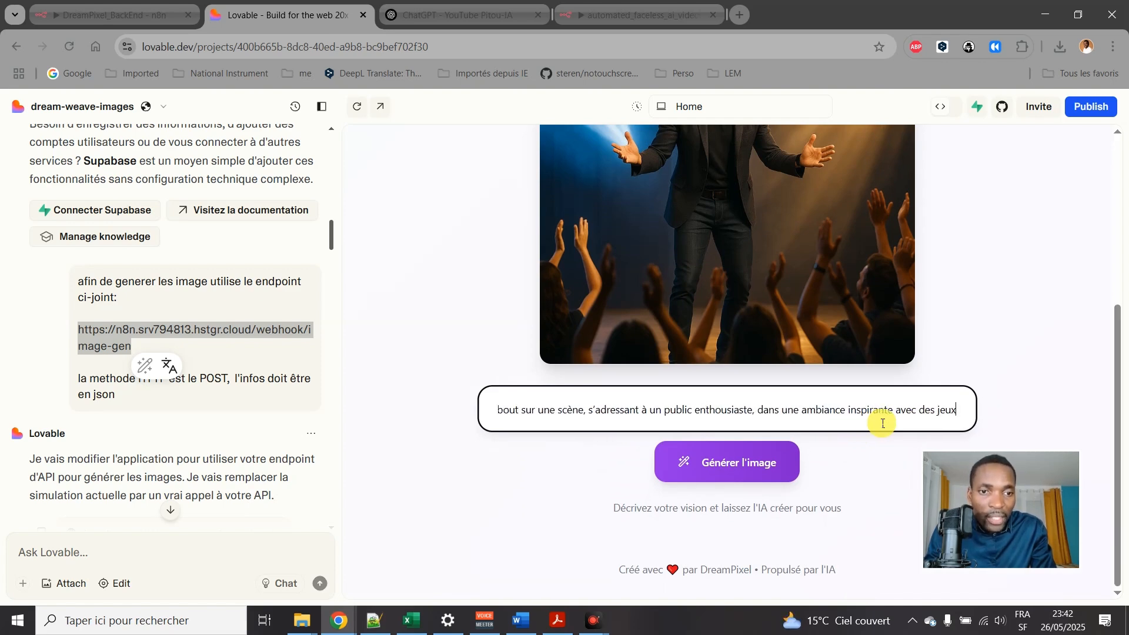
type(" de lumière")
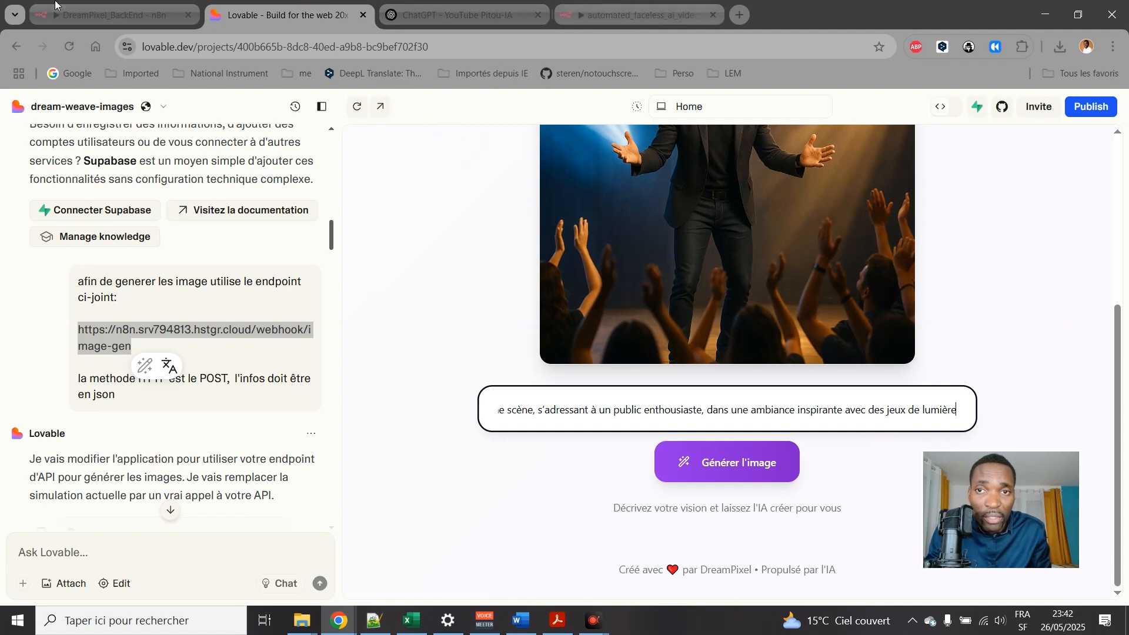
Inspect the prompt received in the body of the Webhook node's output in the n8n DreamPixel_BackEnd workflow, and return to the canvas.
left_click(78, 7)
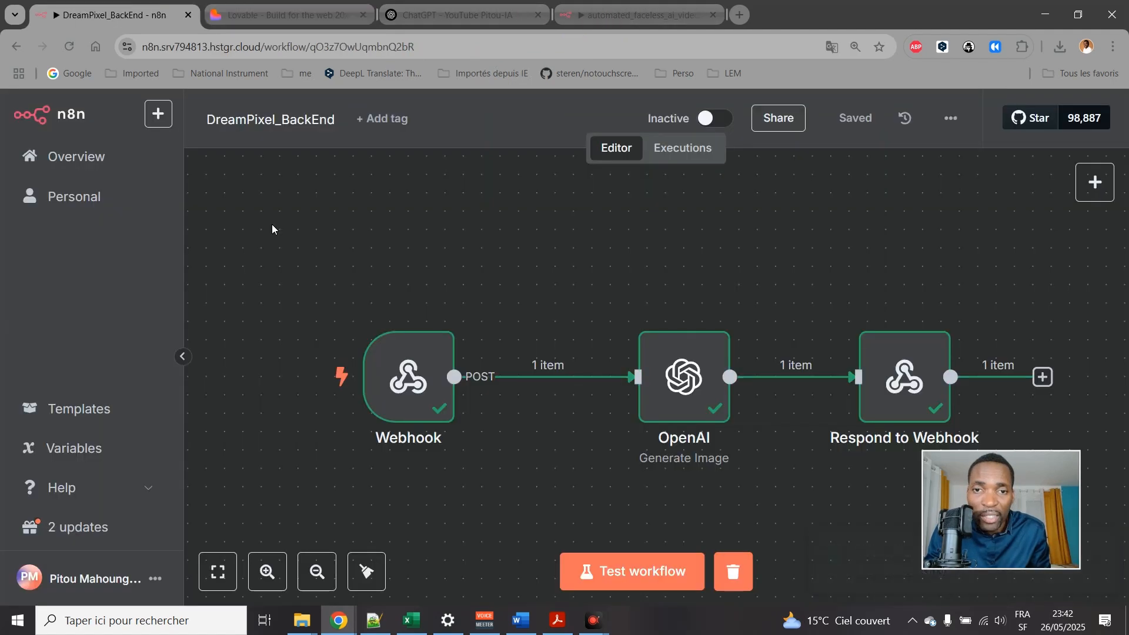
left_click(379, 403)
double_click(380, 403)
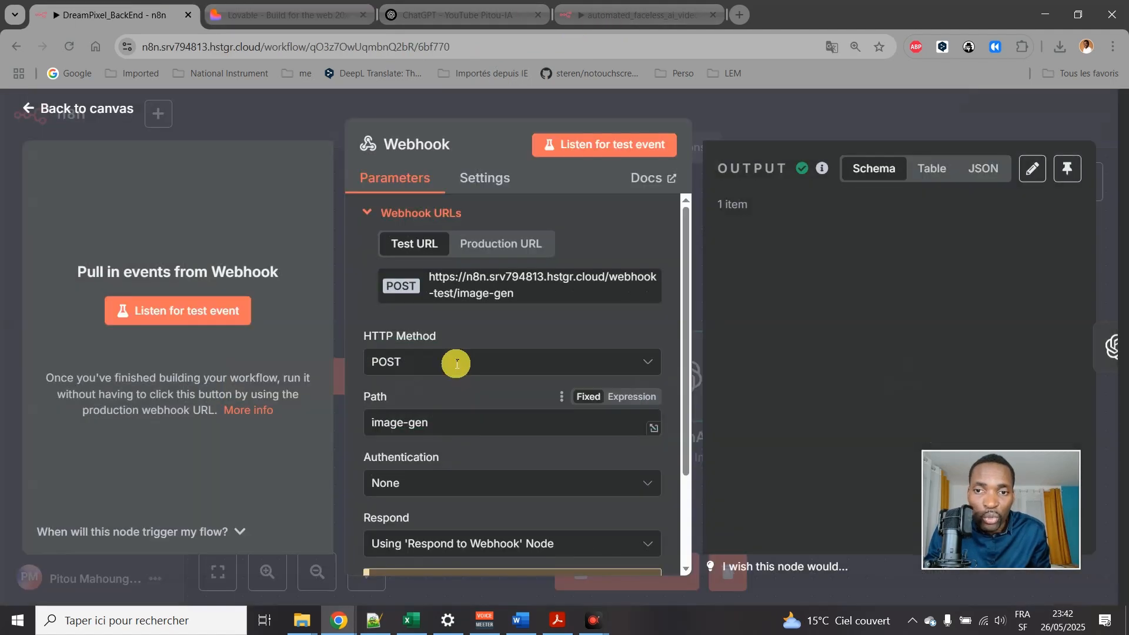
scroll(915, 329, "down", 5)
scroll(918, 342, "down", 6)
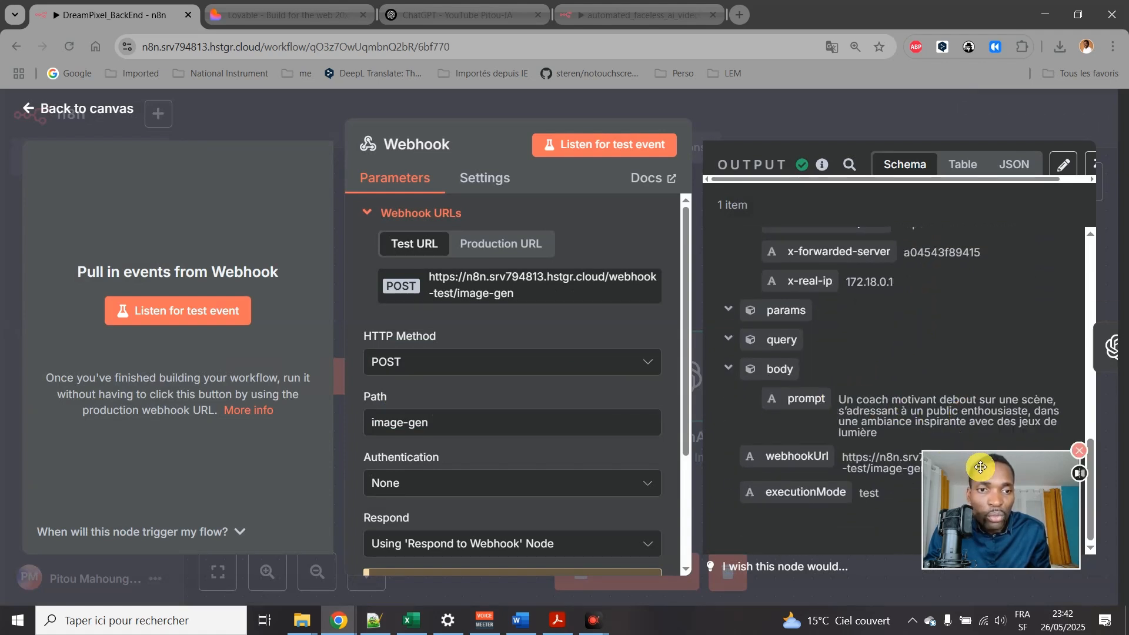
left_click_drag(980, 468, 984, 468)
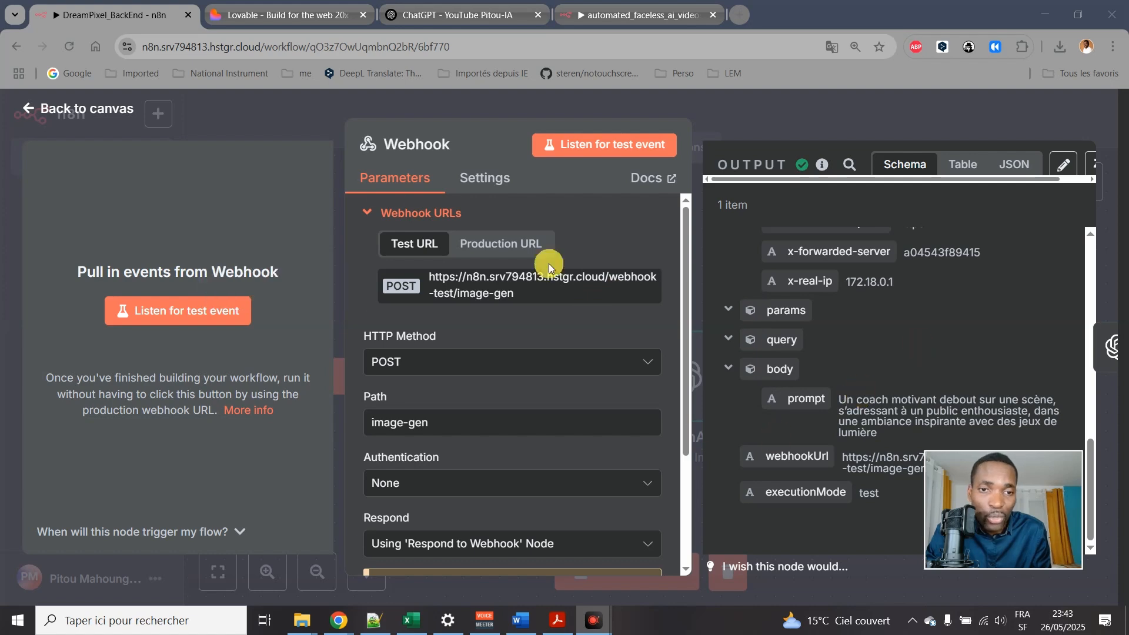
left_click(16, 103)
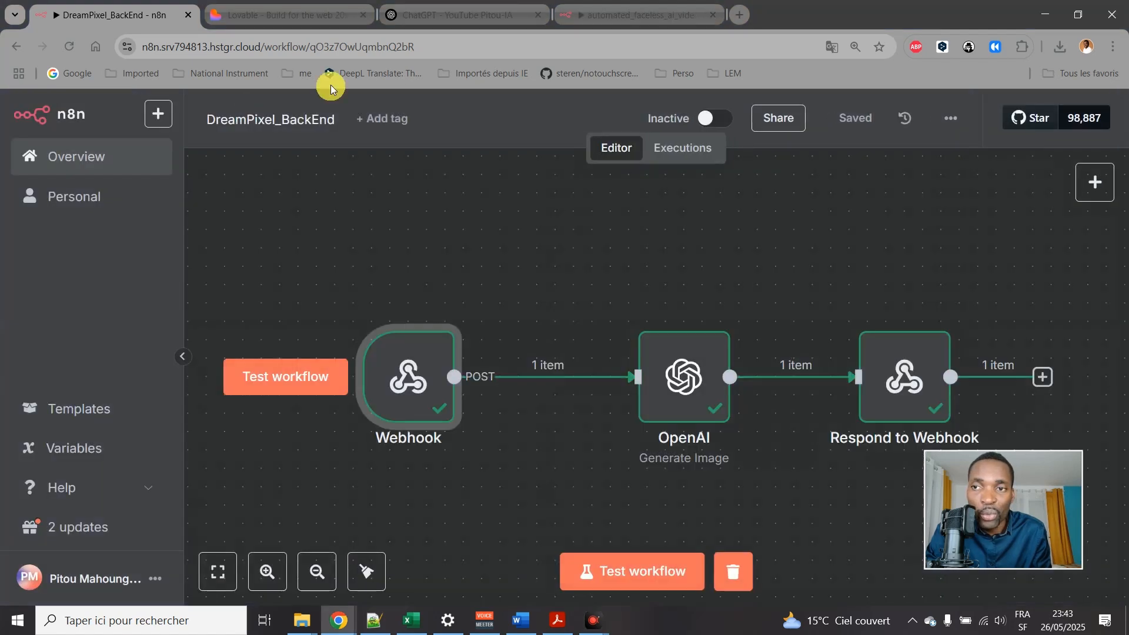
Examine the OpenAI node's prompt expression, its quality and resolution options, and view its generated output image.
left_click(288, 18)
left_click(88, 15)
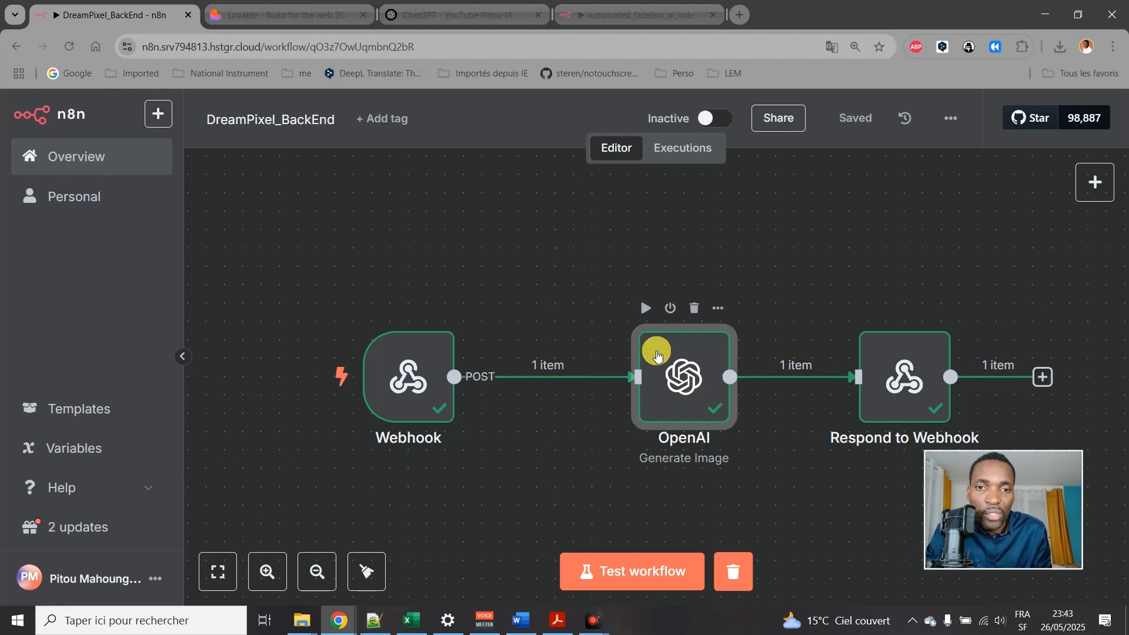
double_click(677, 398)
scroll(189, 307, "down", 6)
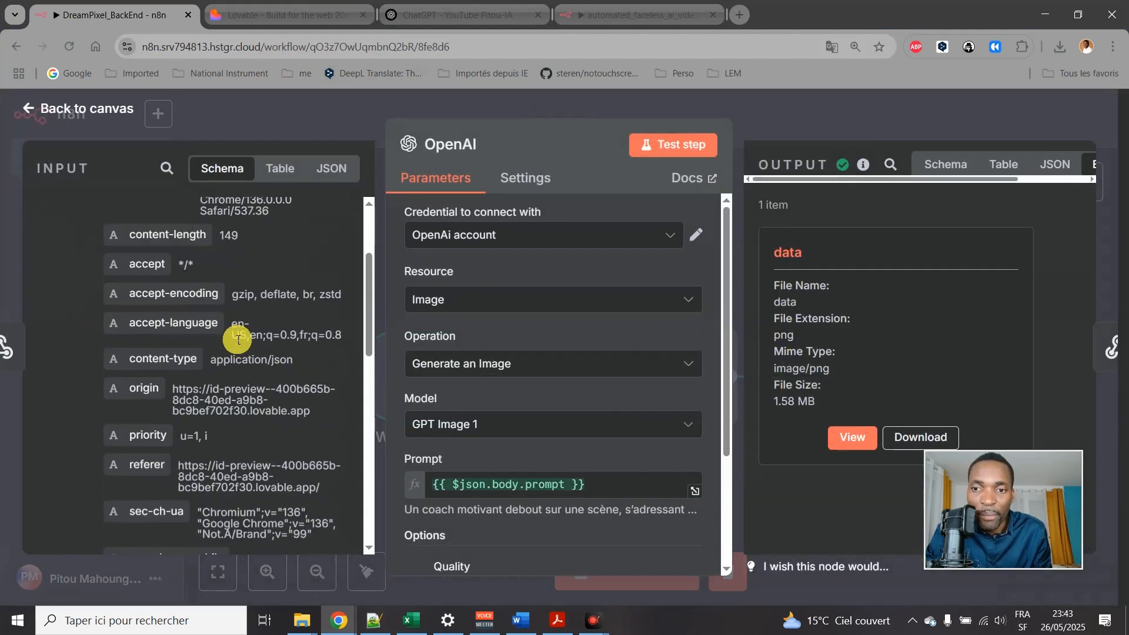
left_click(698, 492)
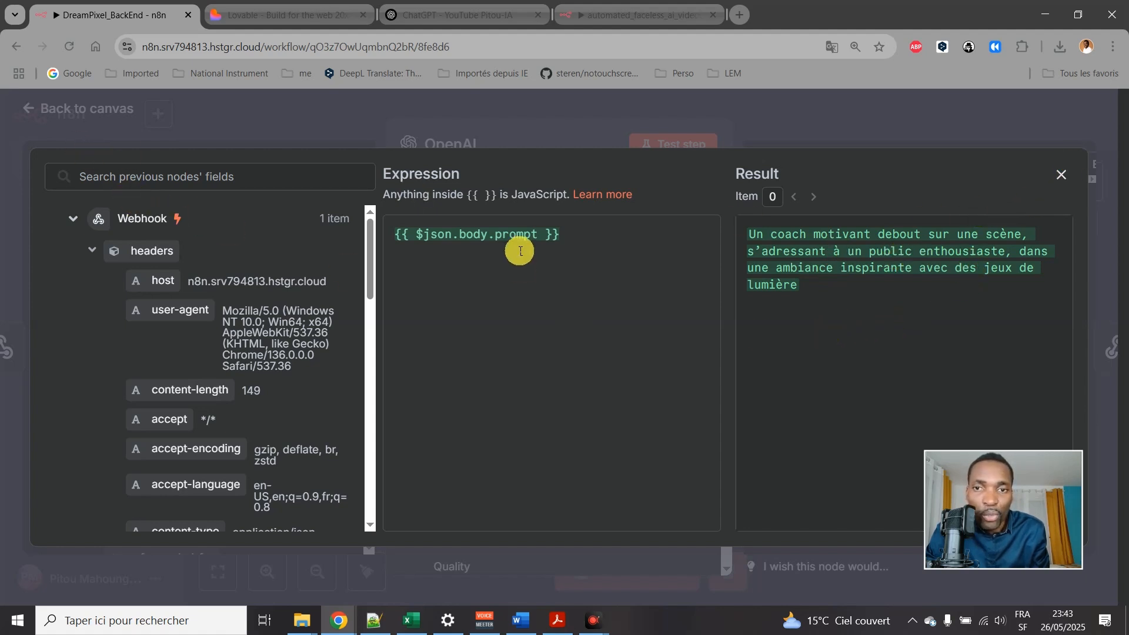
left_click(1061, 175)
scroll(482, 315, "down", 3)
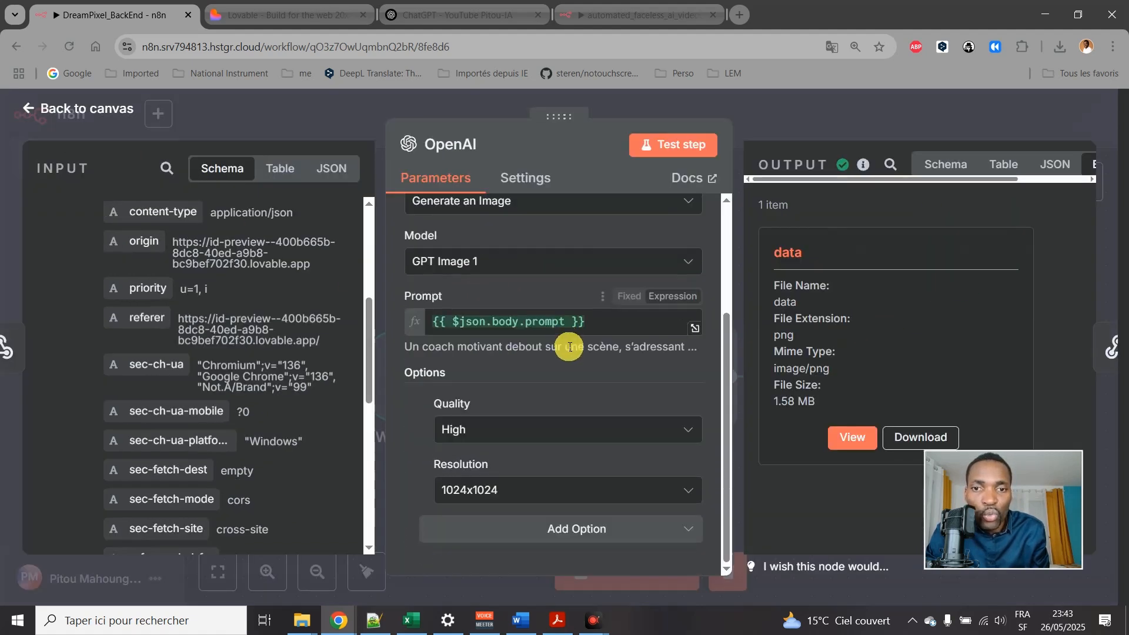
left_click(850, 438)
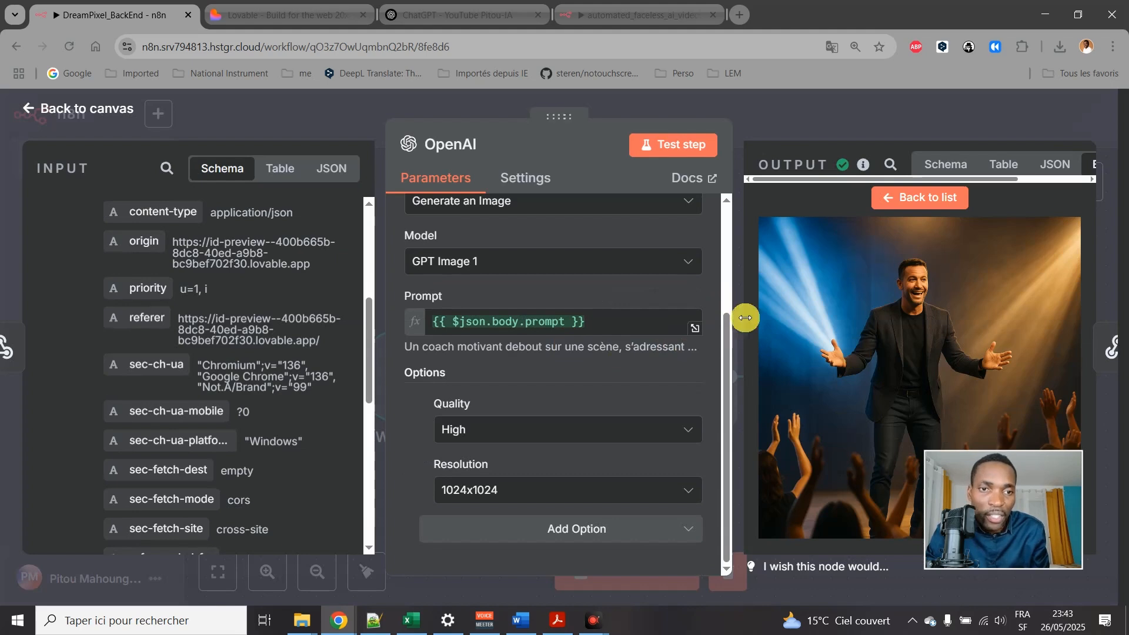
Switch to Lovable and compare the image in the DreamPixel preview with the OpenAI node's output.
left_click(228, 15)
scroll(750, 265, "up", 8)
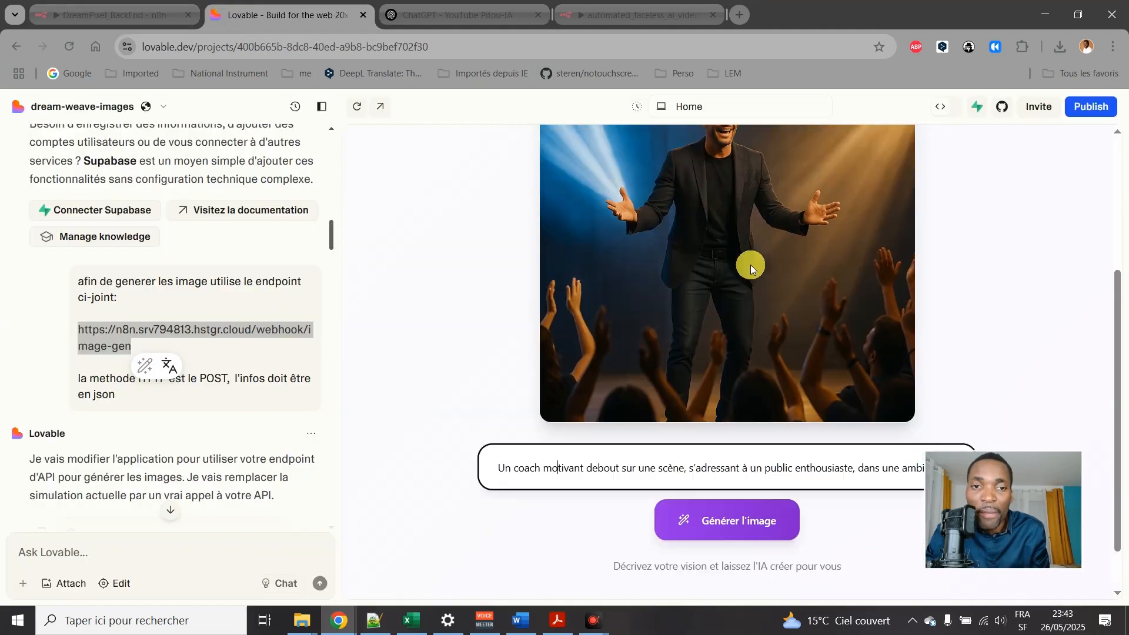
scroll(709, 363, "down", 3)
scroll(704, 361, "up", 3)
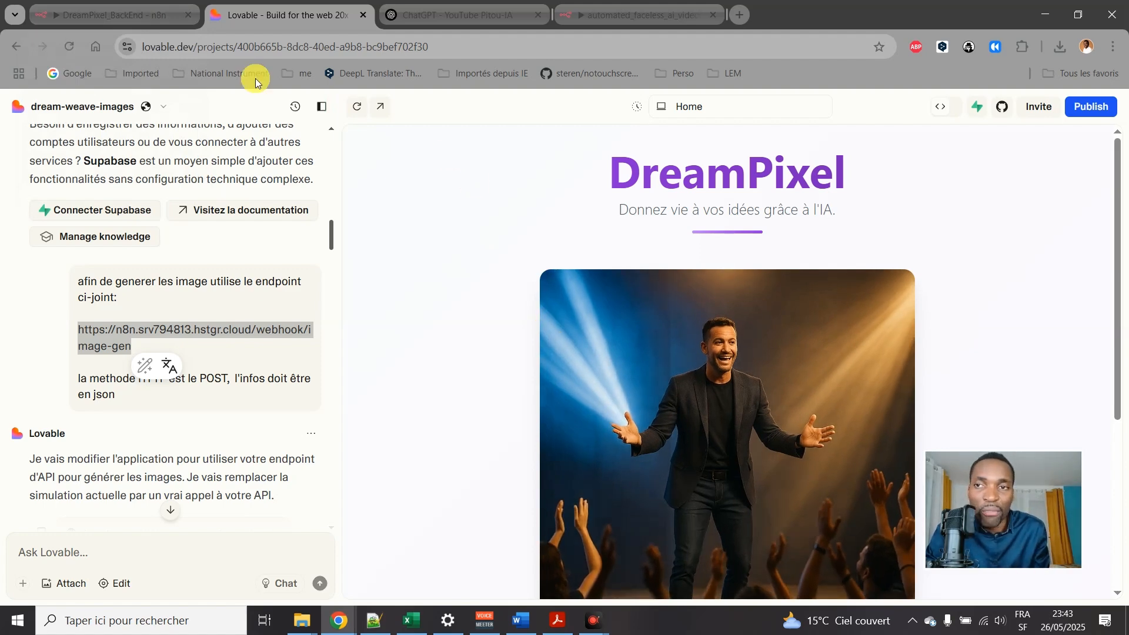
Leave the OpenAI node in n8n and inspect the Respond to Webhook node's settings and binary output image.
left_click(97, 18)
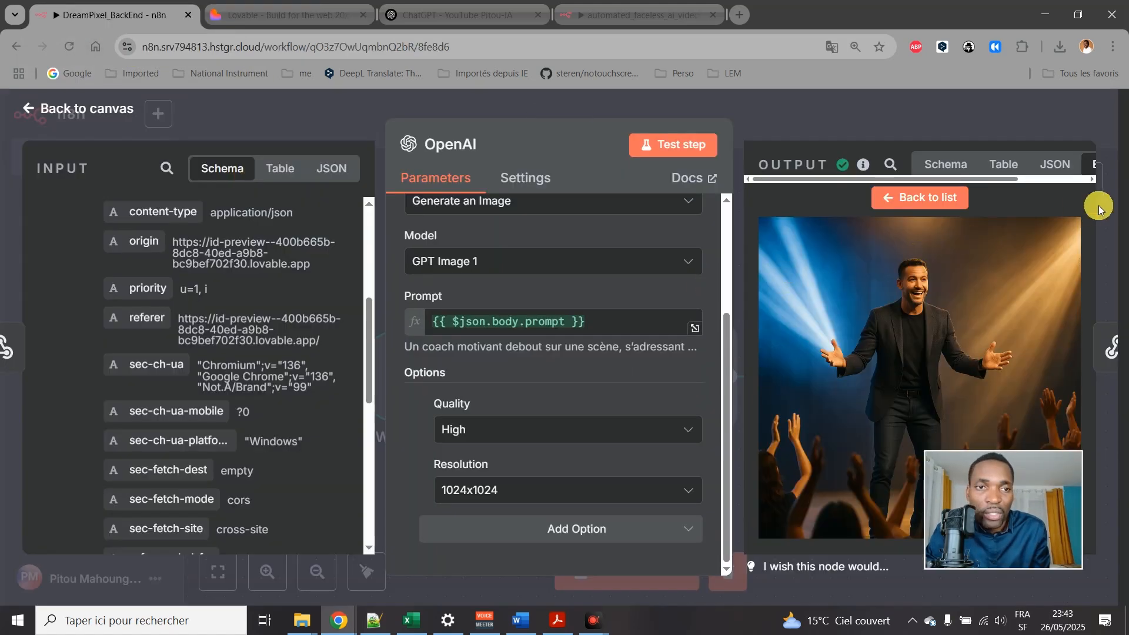
left_click(882, 198)
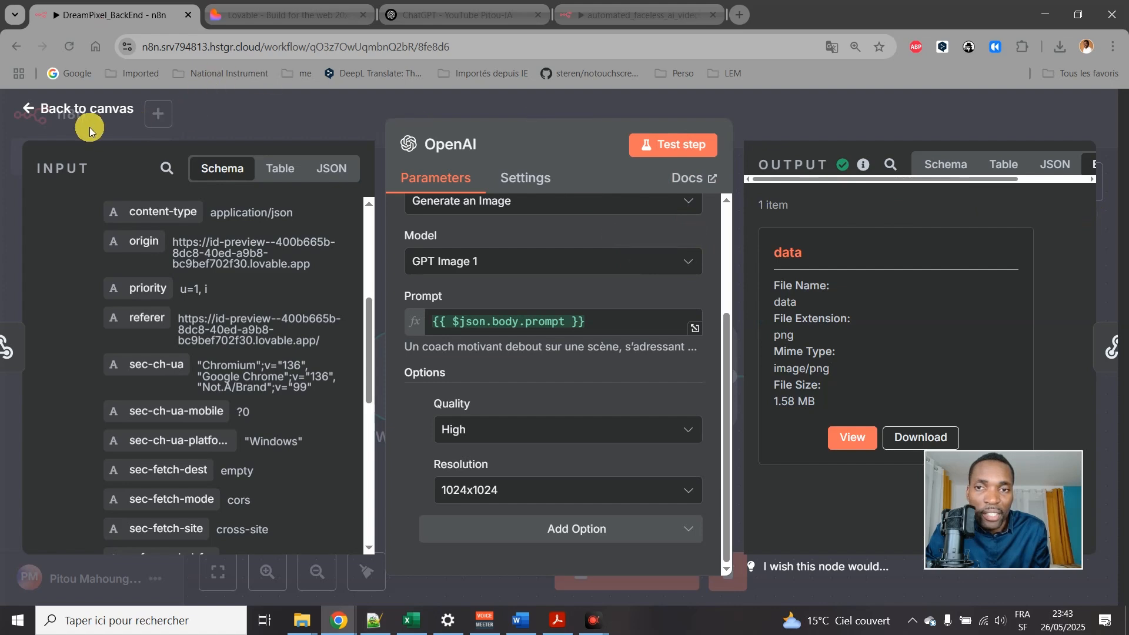
left_click(76, 110)
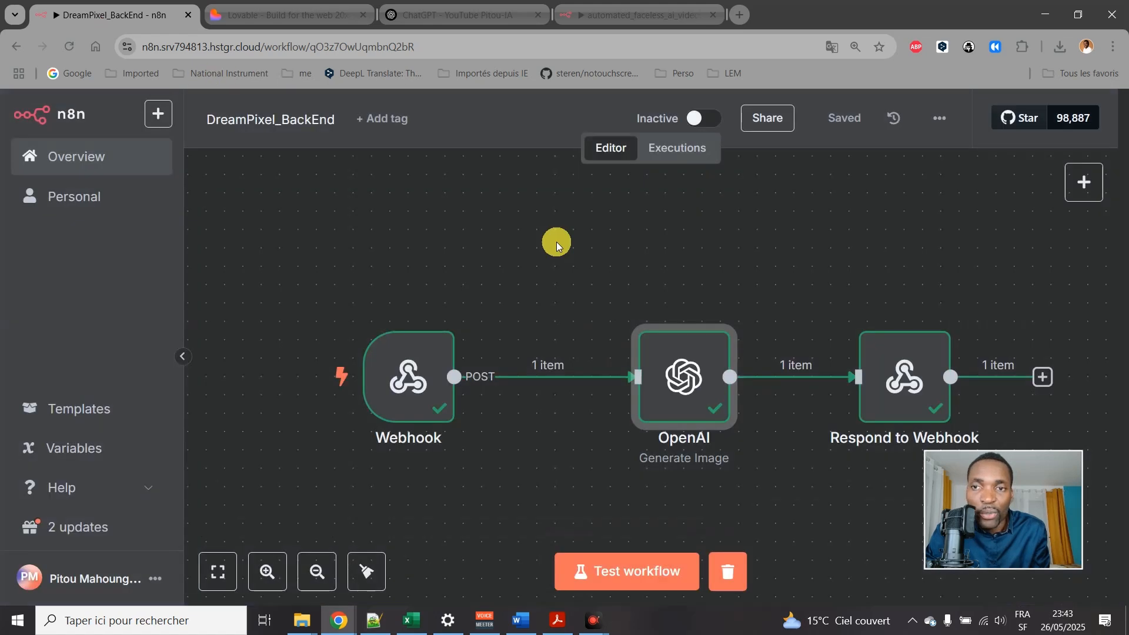
left_click(905, 382)
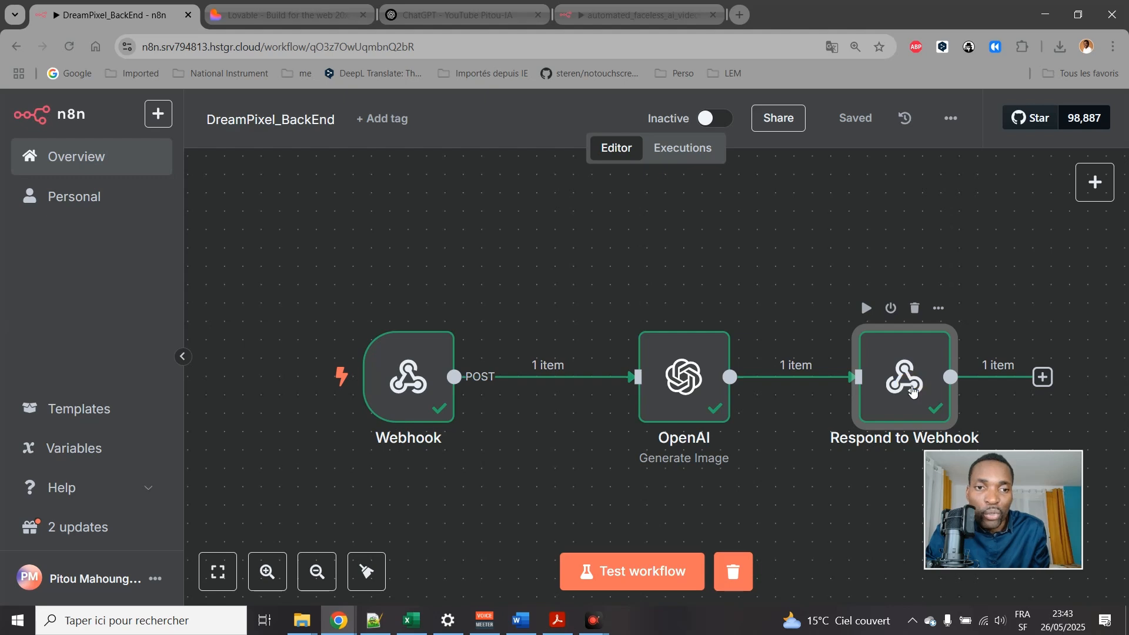
double_click(910, 389)
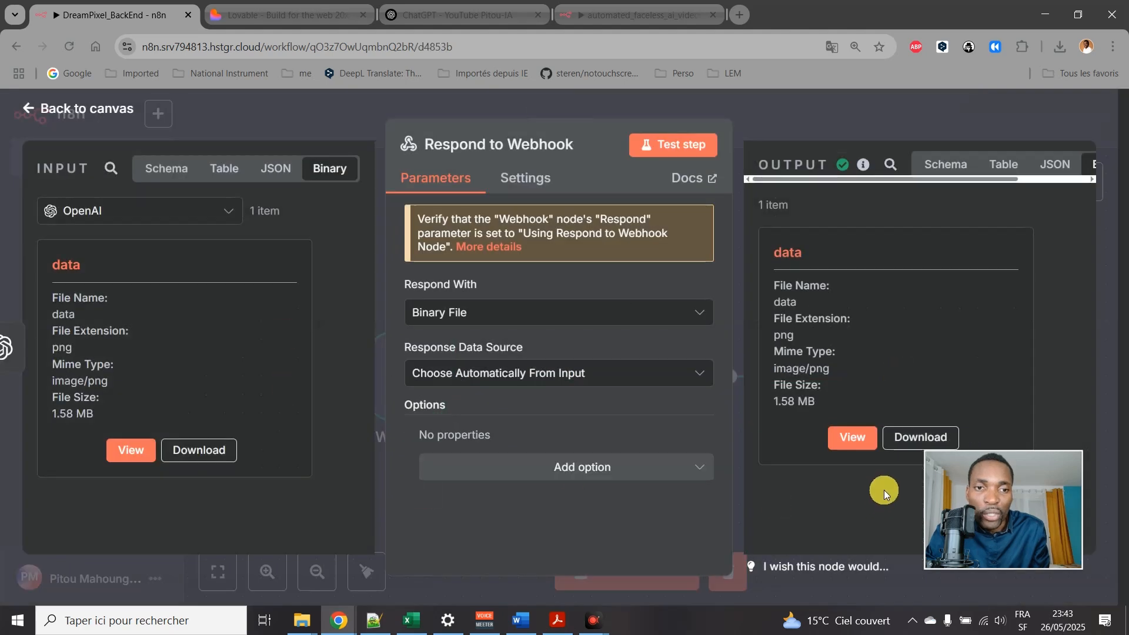
left_click(852, 445)
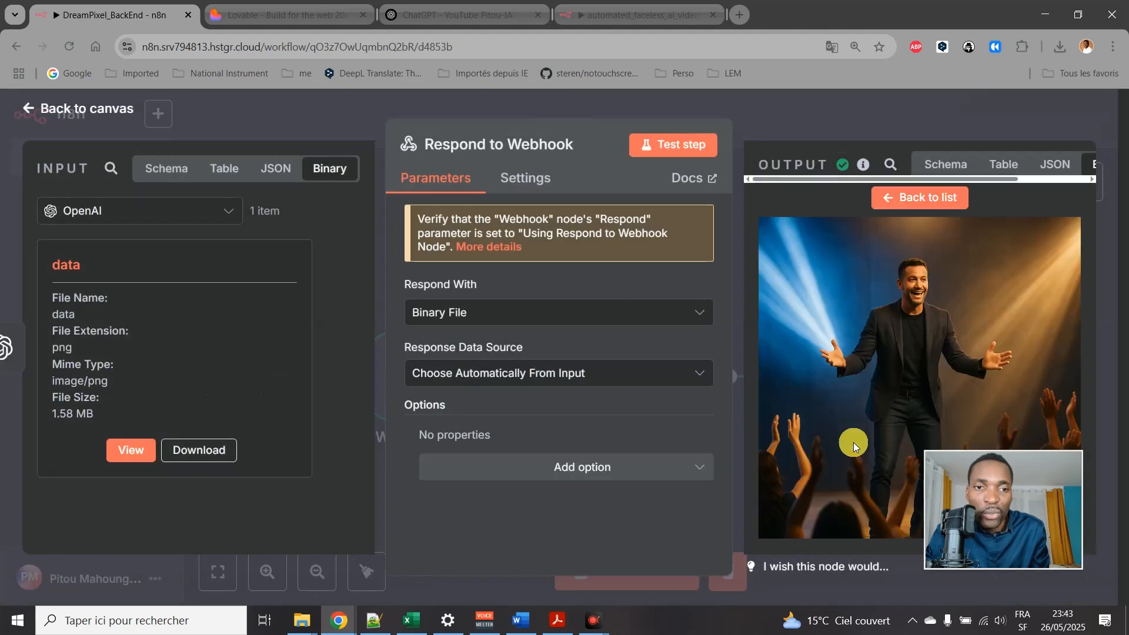
left_click(917, 199)
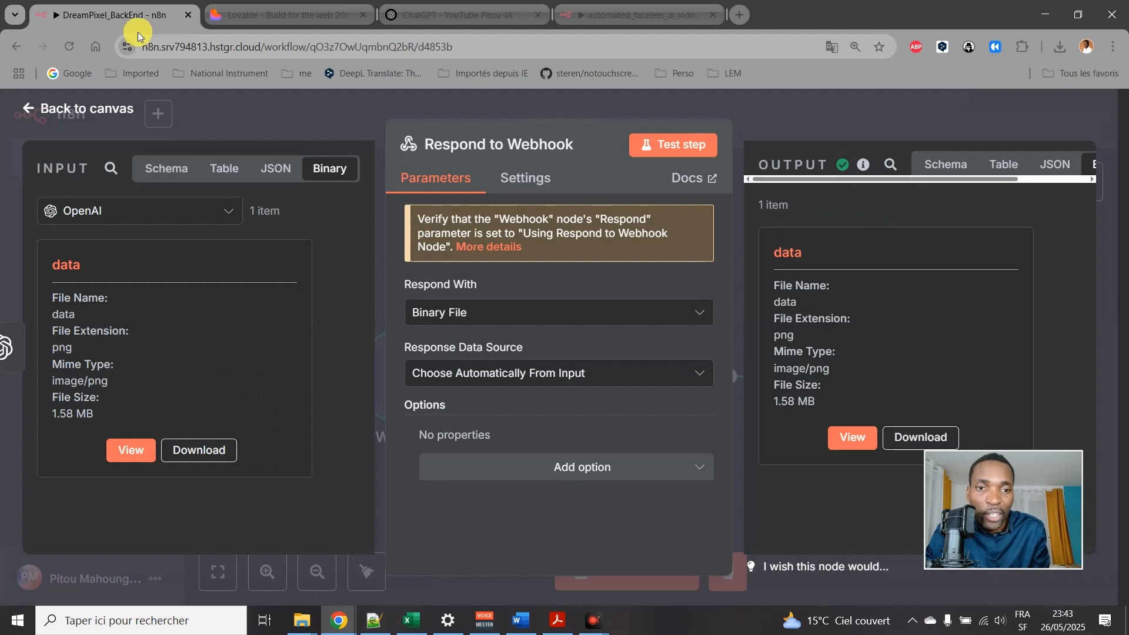
left_click(36, 110)
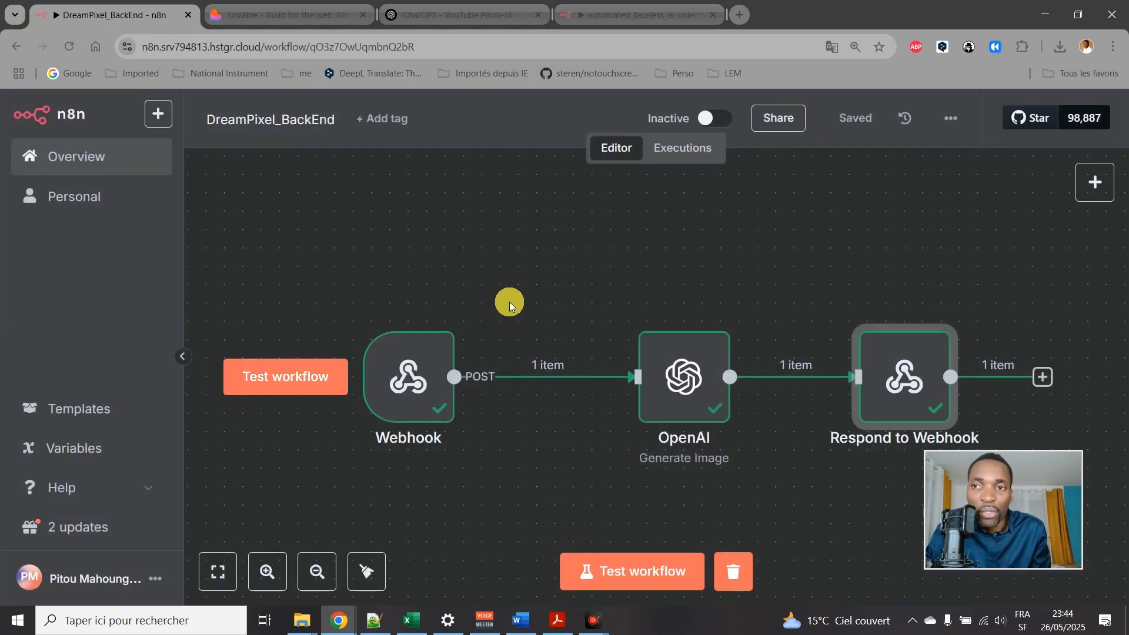
Return to Lovable and look over the coach image in the DreamPixel preview.
left_click(263, 21)
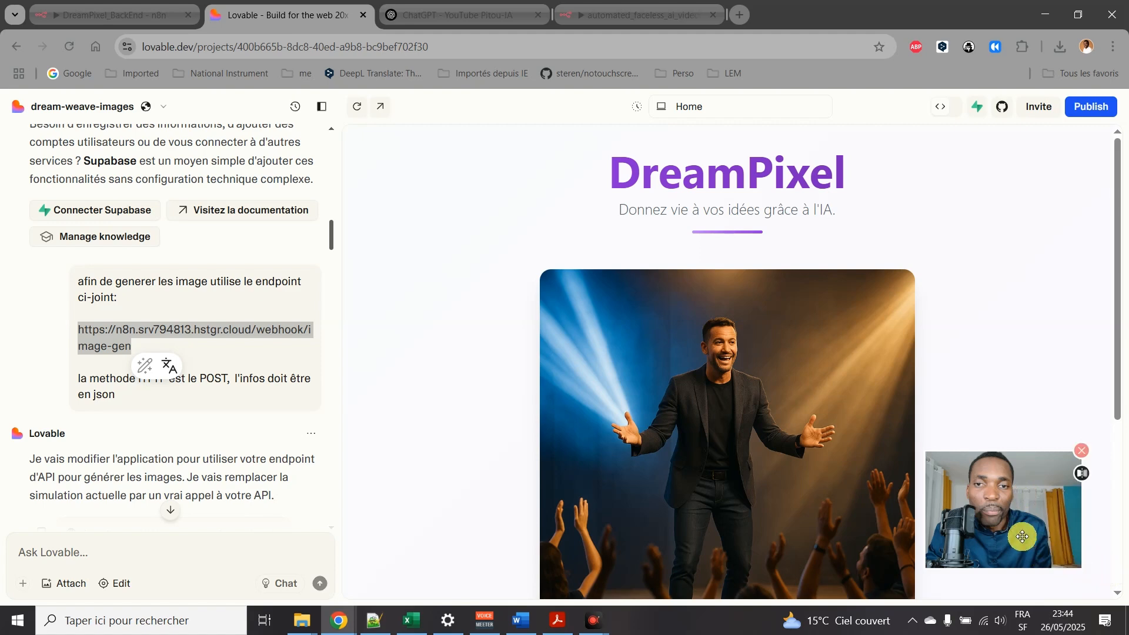
left_click_drag(1028, 528, 1057, 488)
left_click(1096, 576)
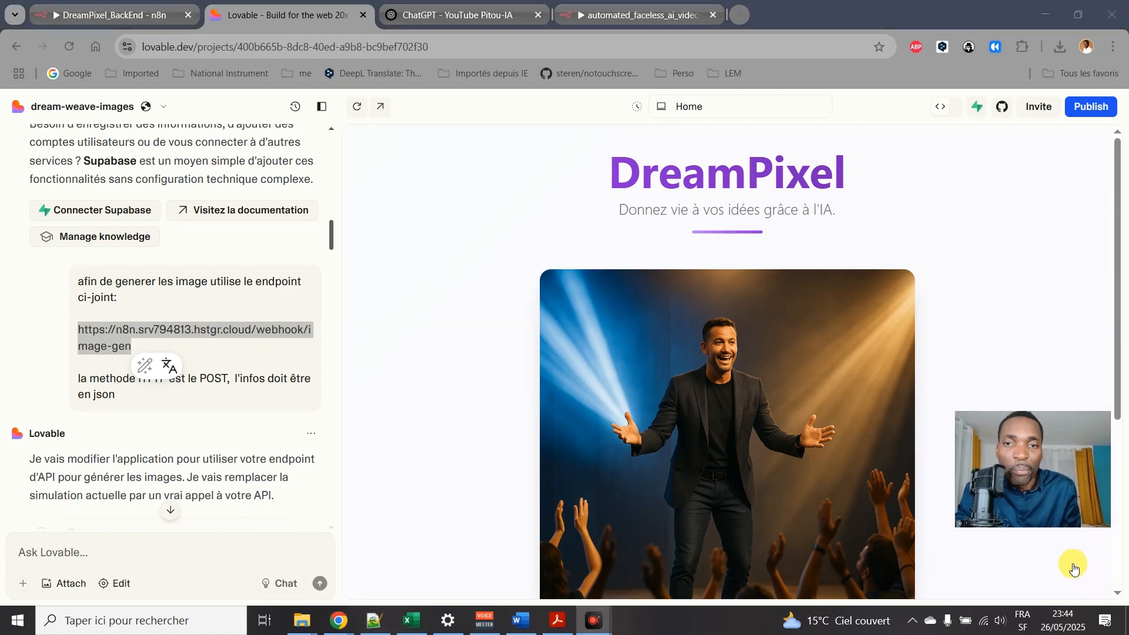
scroll(841, 565, "down", 1)
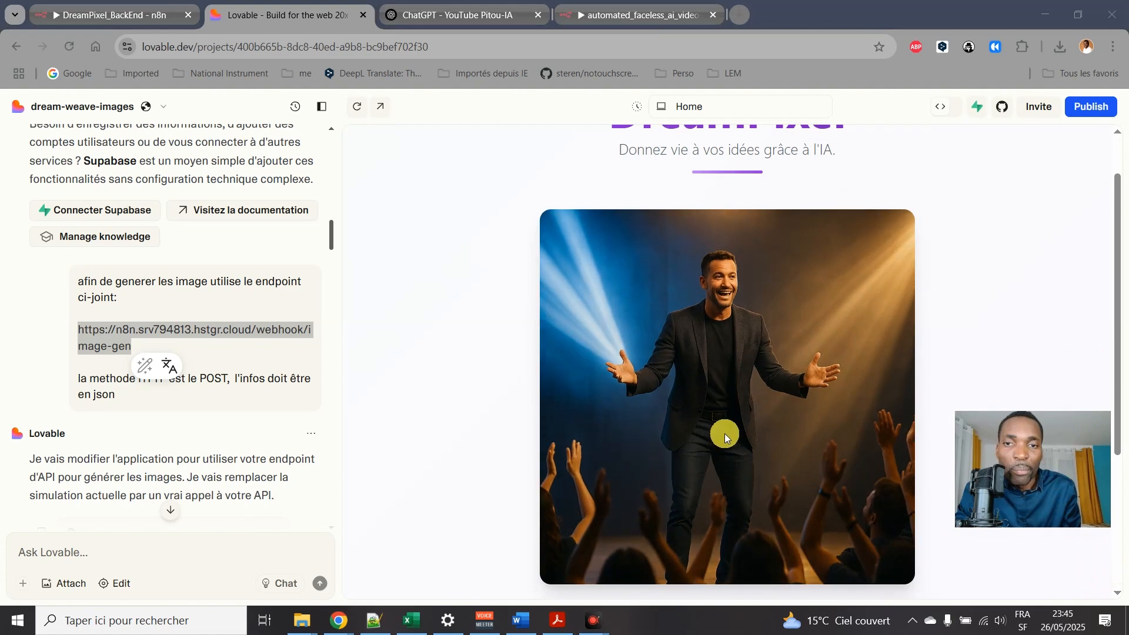
scroll(705, 428, "down", 3)
scroll(708, 423, "up", 3)
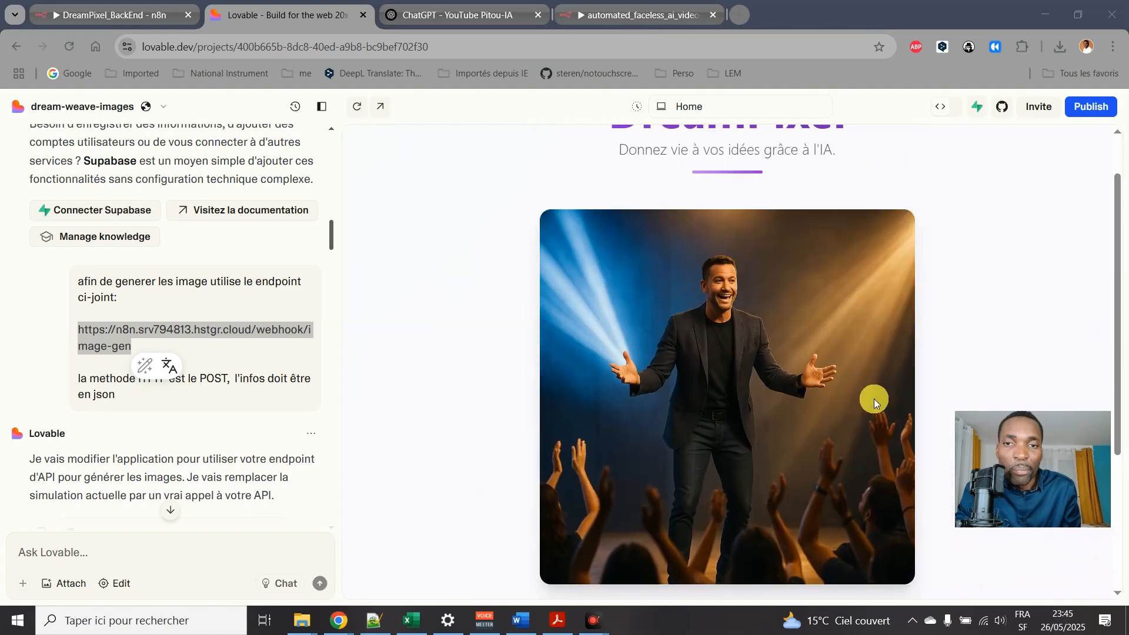
Close the webcam overlay with the ApowerREC recorder open, and minimize the recorder window.
mouse_move(1095, 419)
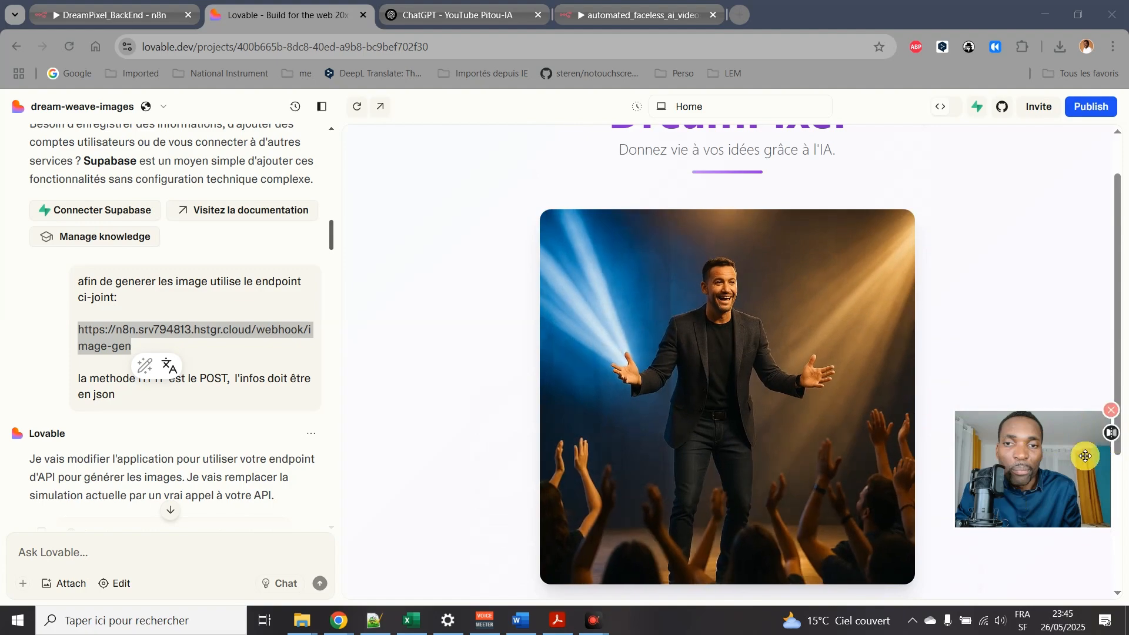
left_click(1108, 417)
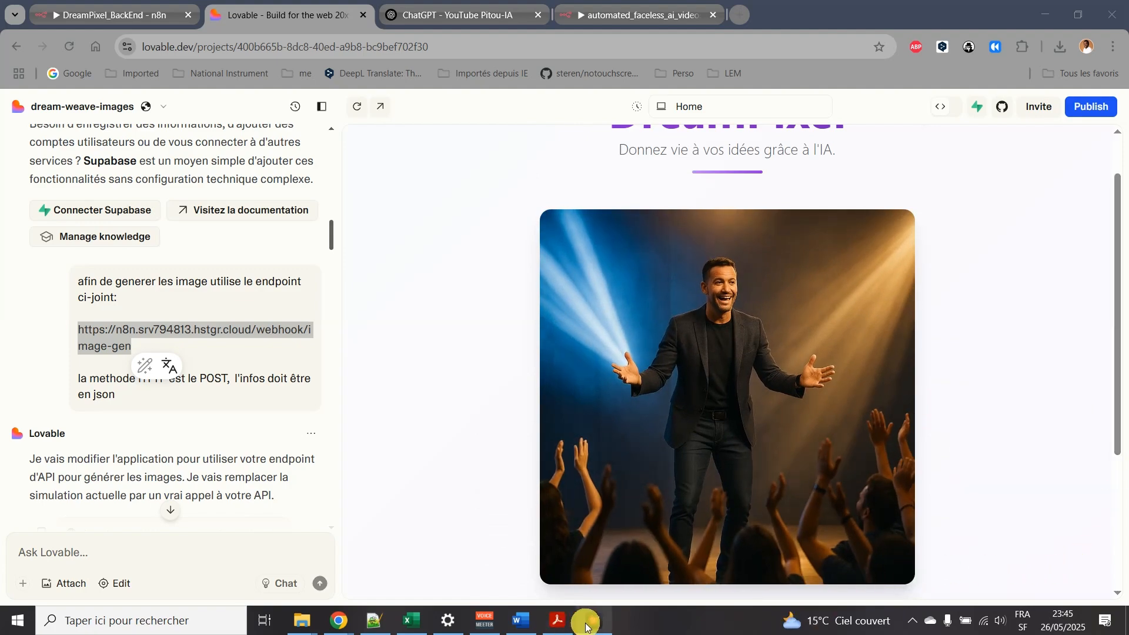
mouse_move(590, 625)
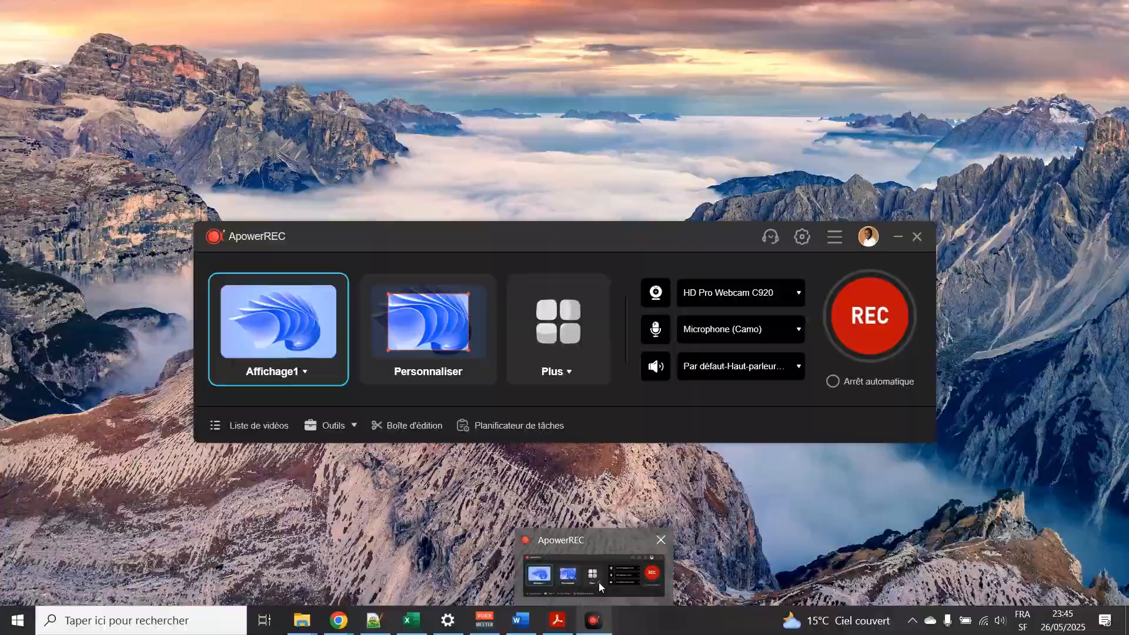
left_click(599, 582)
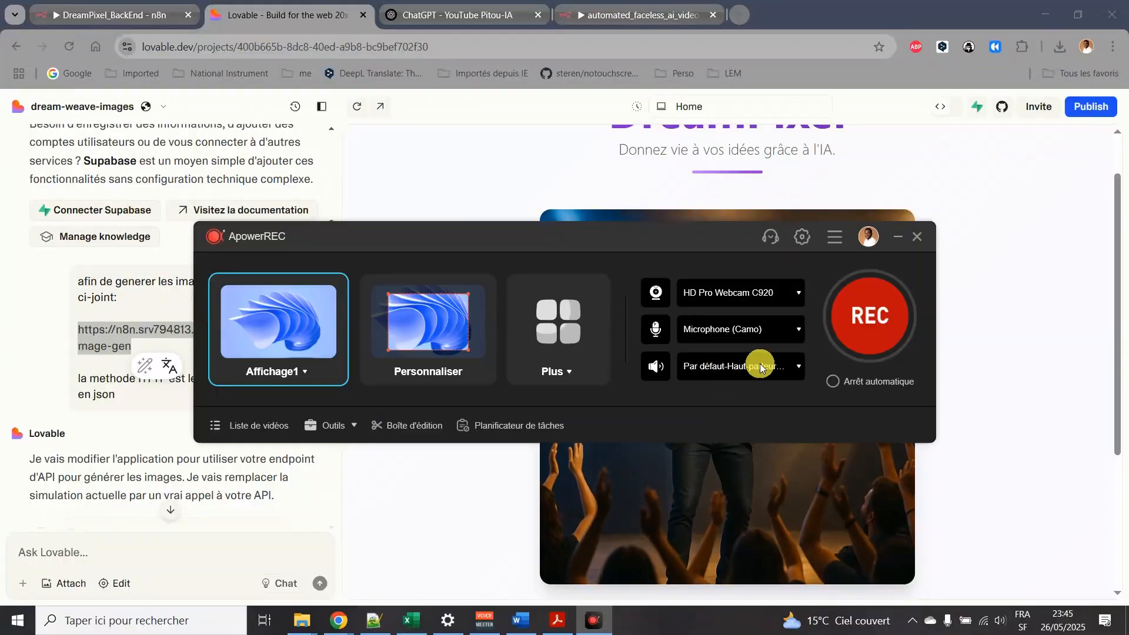
left_click(622, 292)
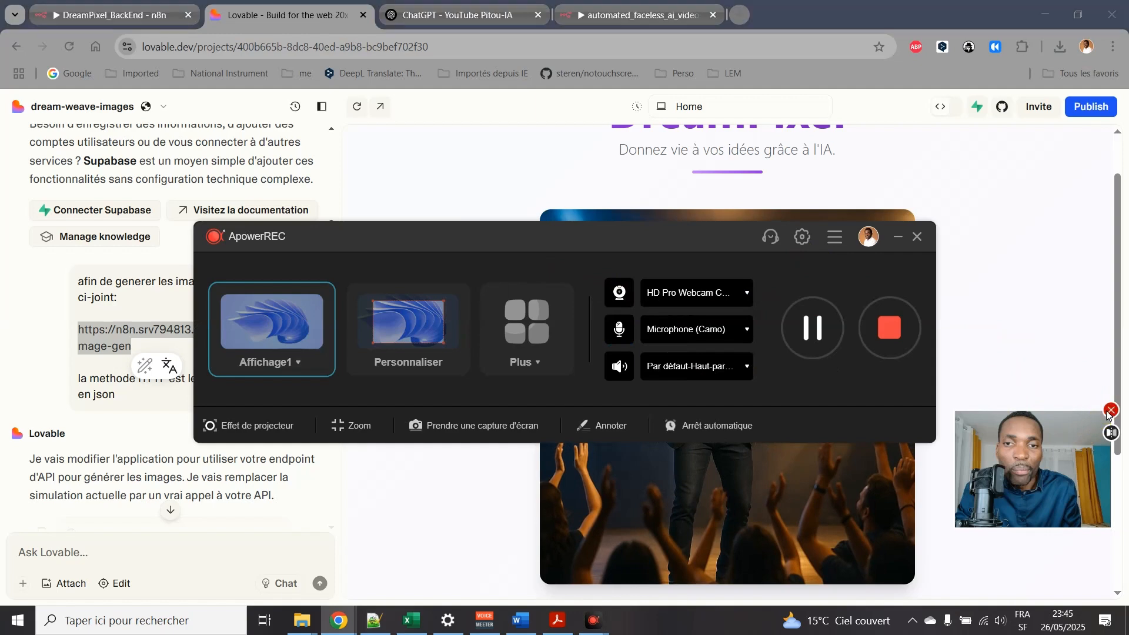
left_click(1101, 420)
left_click(899, 237)
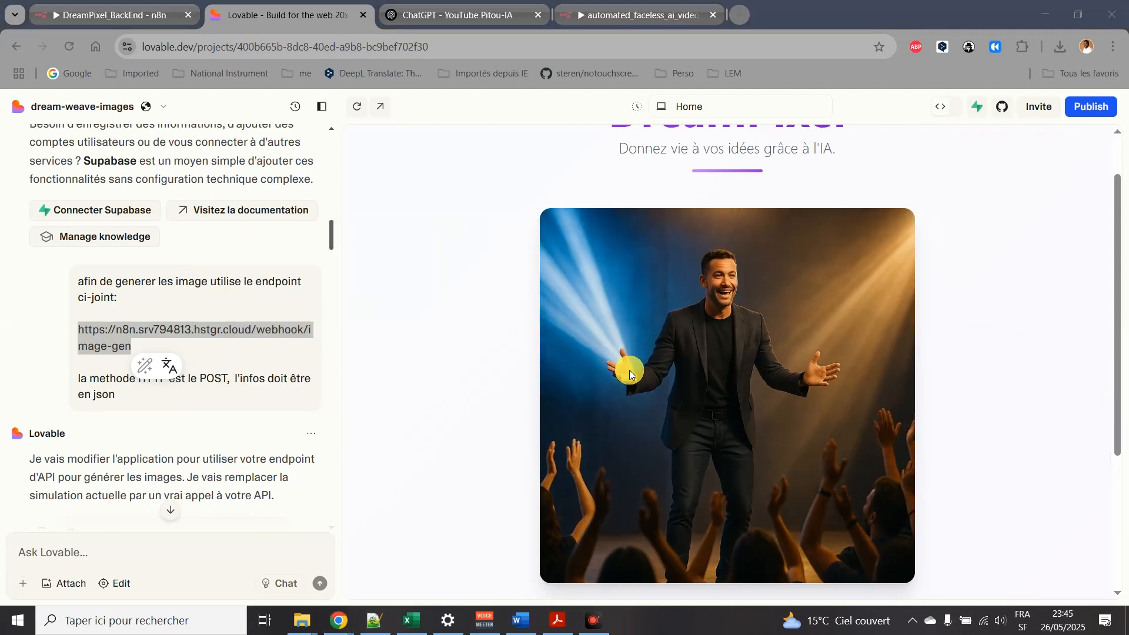
Review the whole DreamPixel page in the Lovable preview, from the title to the description field and footer.
scroll(629, 369, "down", 4)
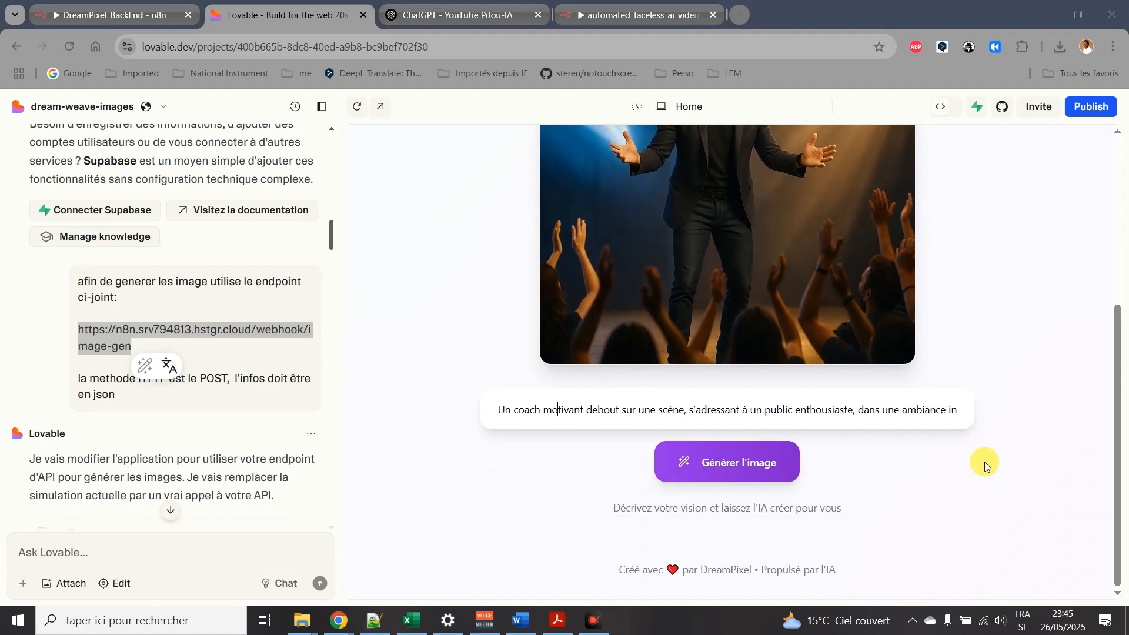
scroll(693, 482, "up", 5)
scroll(719, 418, "down", 2)
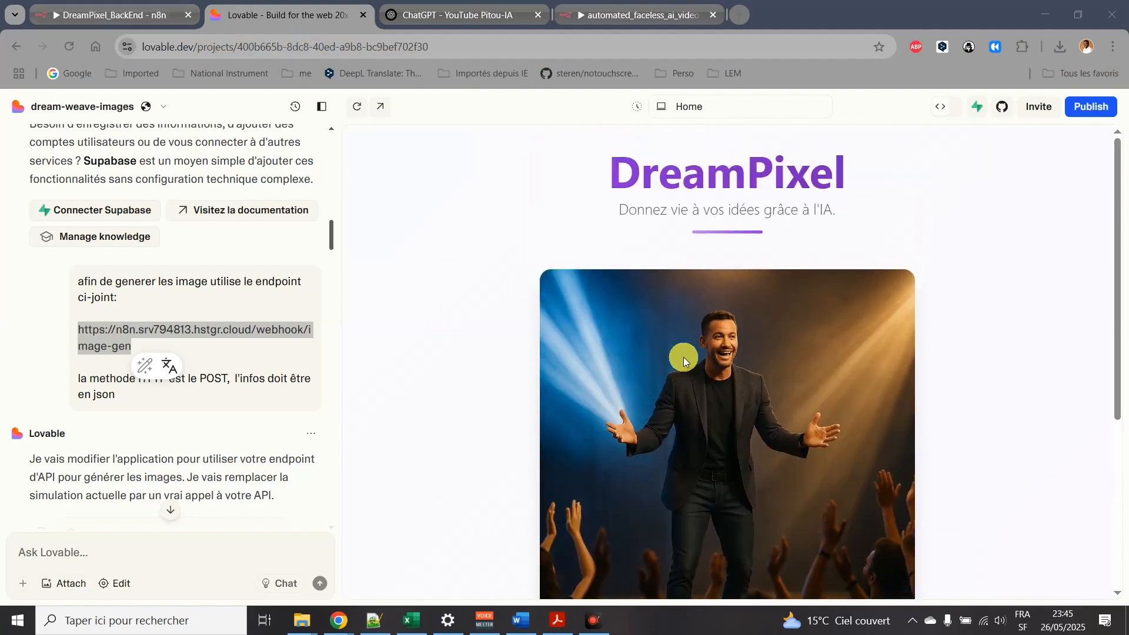
Switch to the Word document and review section 1 on visual style options, highlighting the list from Photorealiste to Style Pixar / Studio Ghibli / Manga.
left_click(518, 622)
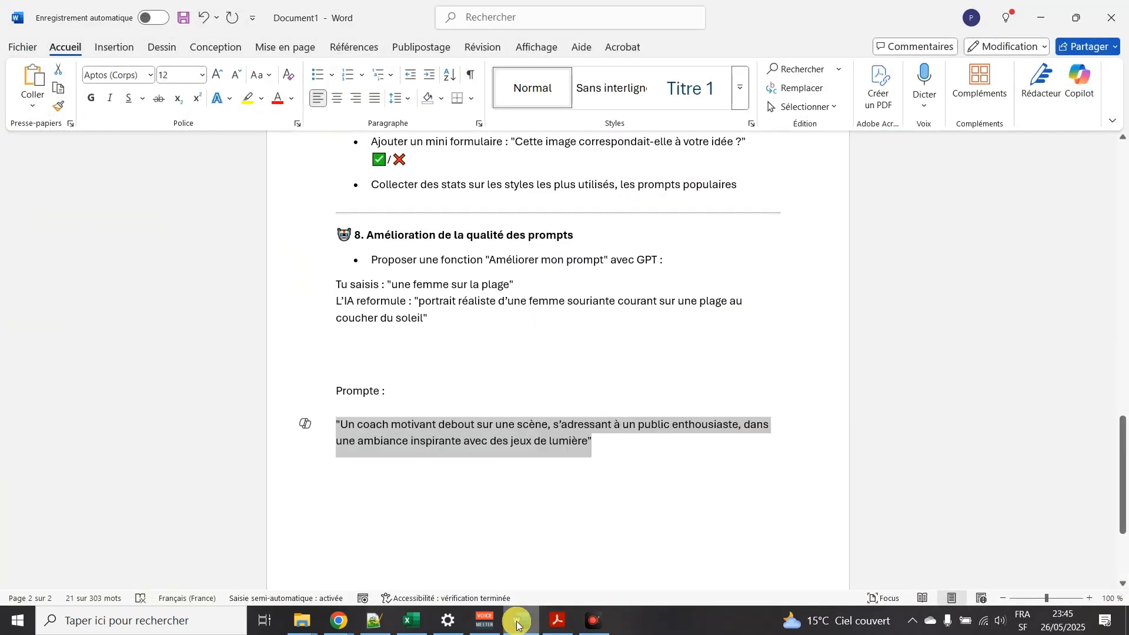
scroll(802, 497, "up", 3)
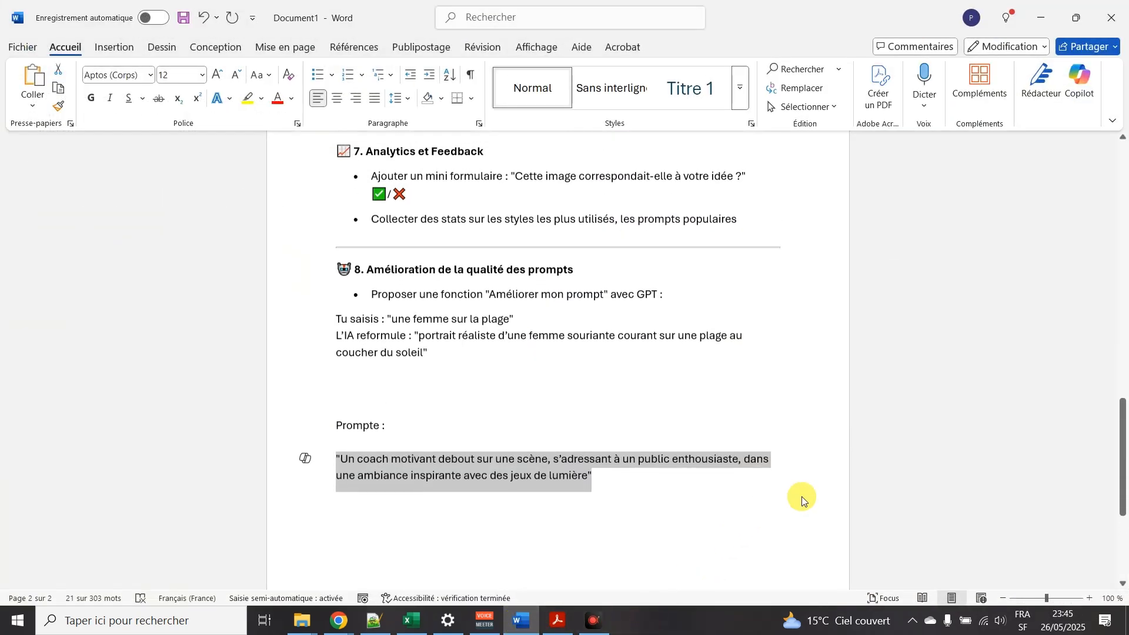
left_click(1116, 442)
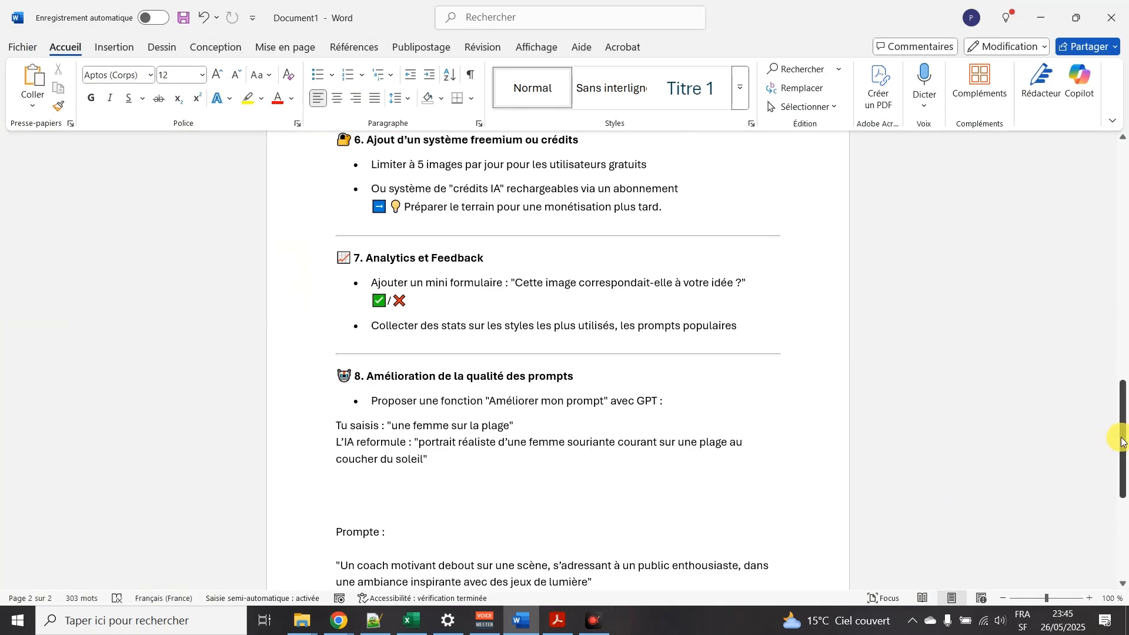
left_click_drag(1119, 429, 1119, 182)
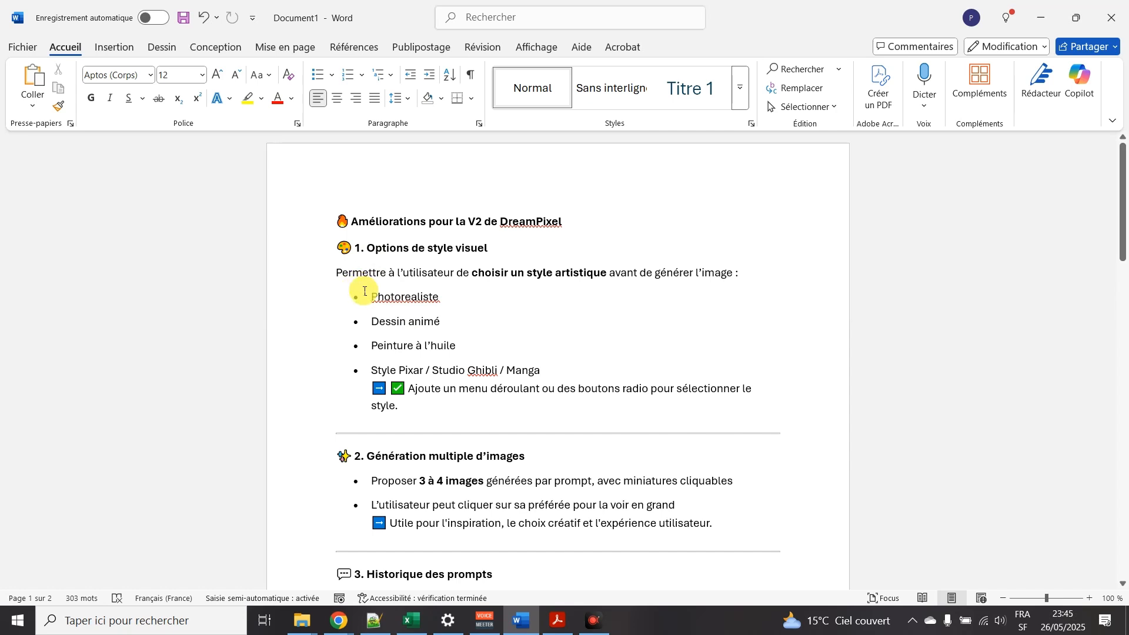
left_click_drag(365, 291, 676, 389)
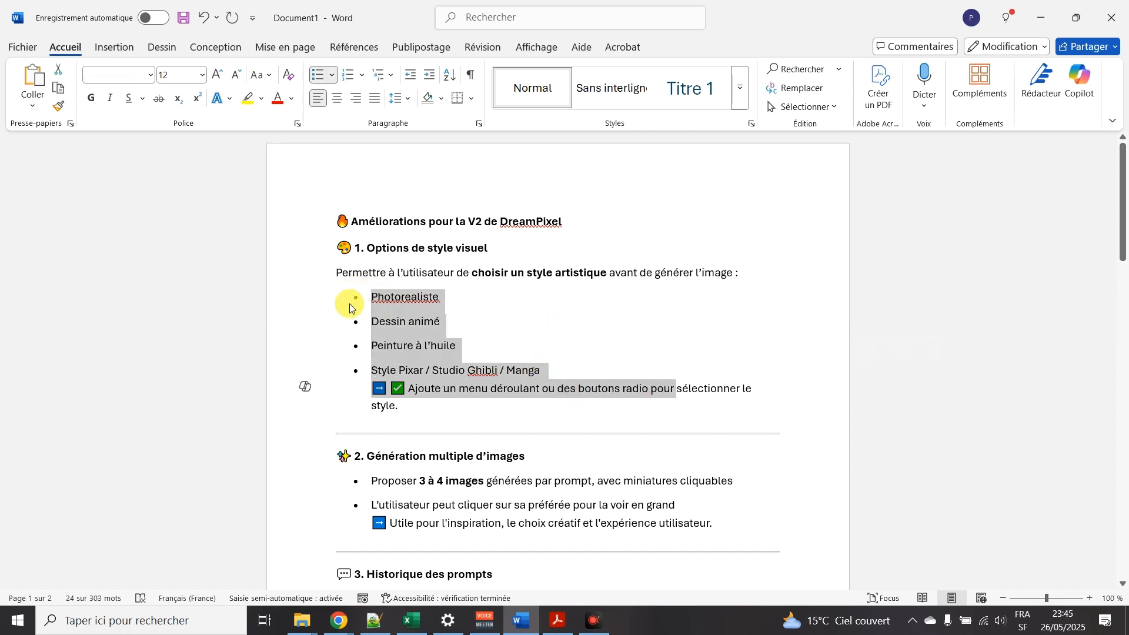
left_click(441, 320)
double_click(440, 296)
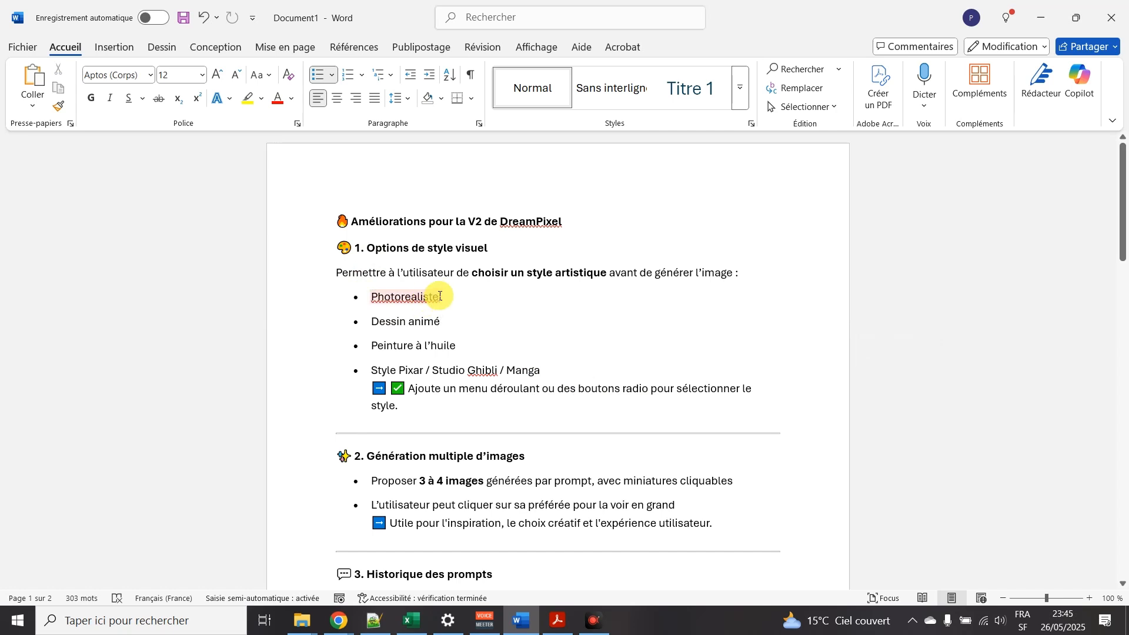
left_click(448, 302)
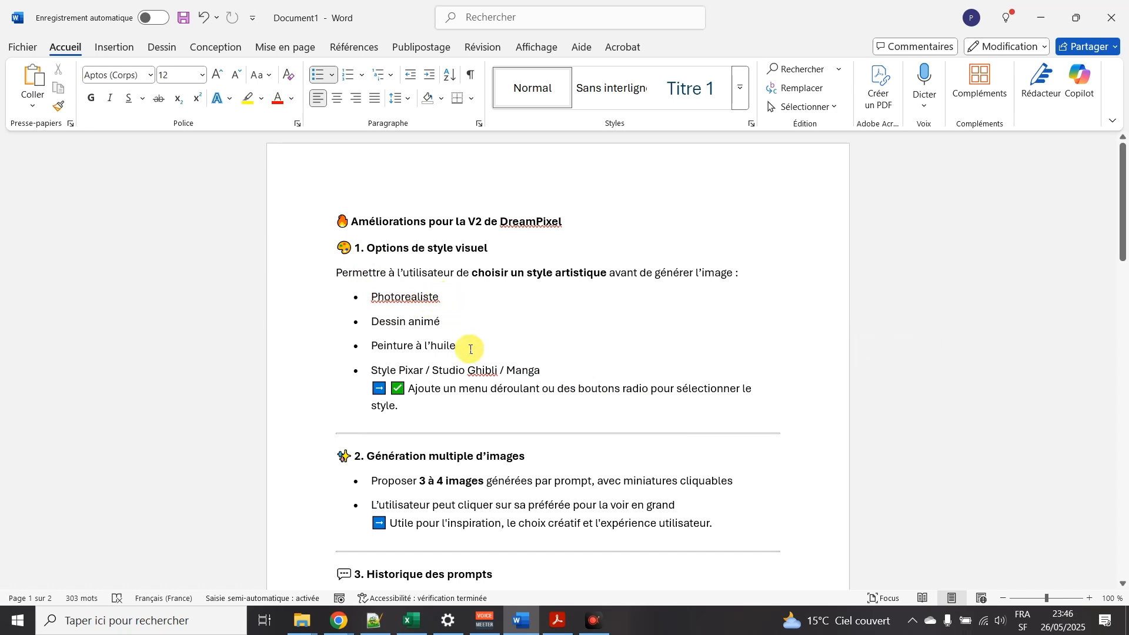
Read section 2 on multiple image generation and section 3 on prompt history, highlighting both bullets of section 3.
scroll(473, 365, "down", 3)
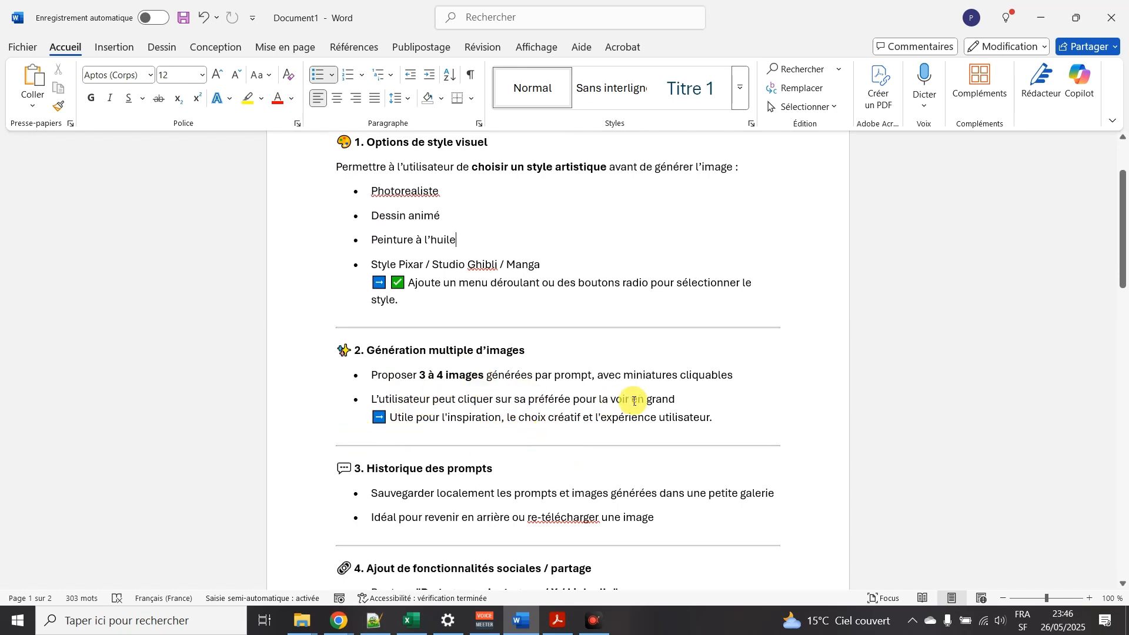
scroll(411, 399, "down", 3)
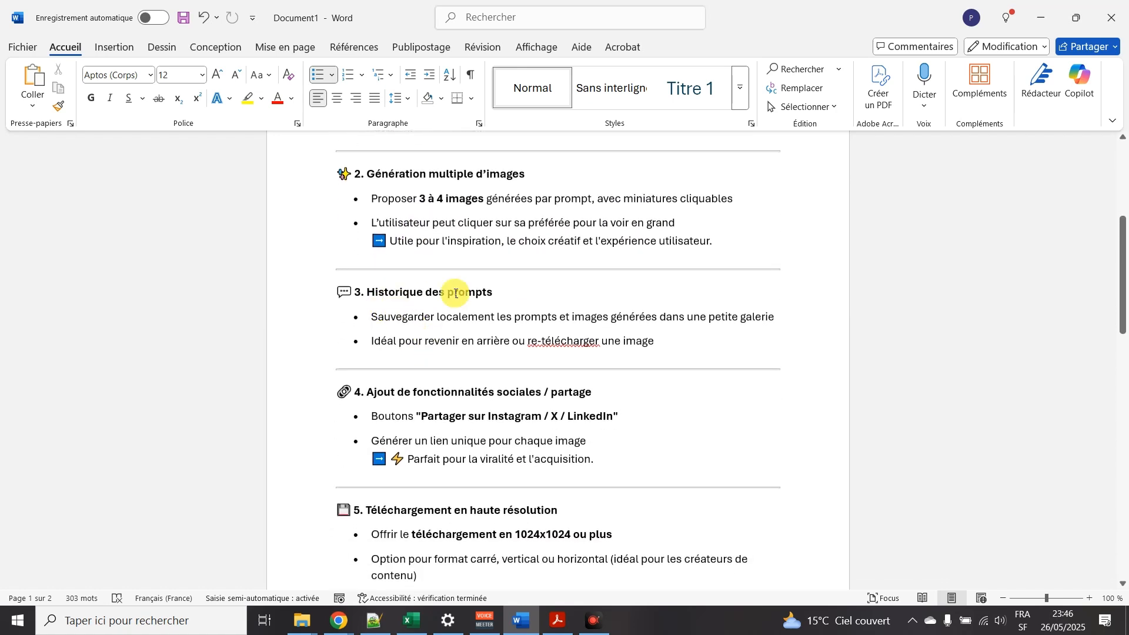
left_click(512, 293)
left_click_drag(423, 324, 787, 351)
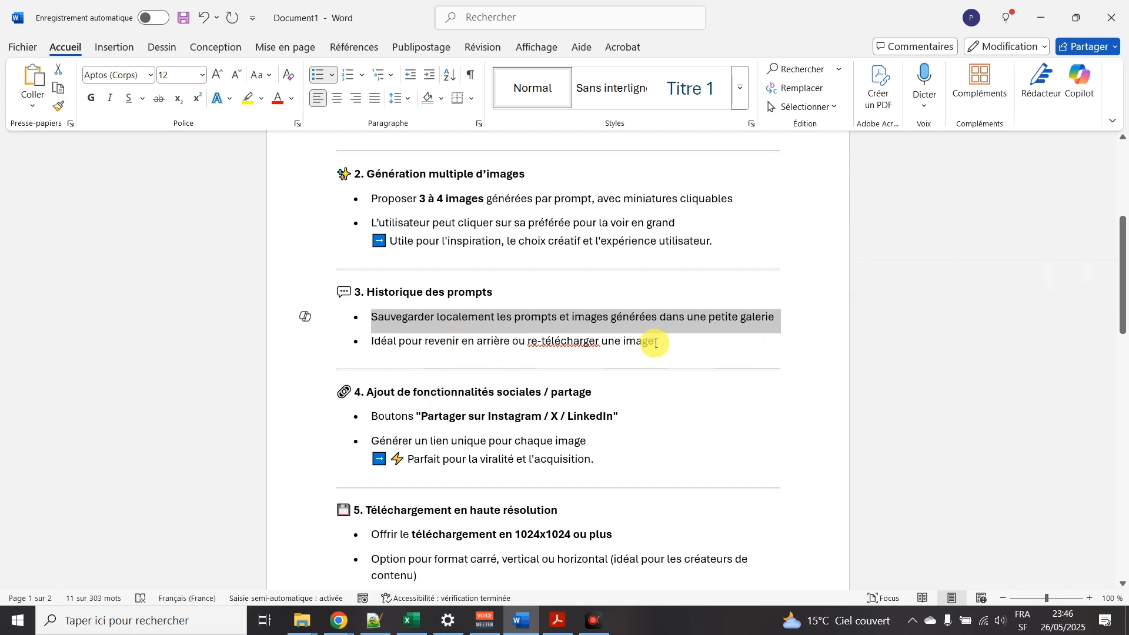
left_click_drag(657, 343, 371, 342)
Read sections 4 and 5, highlighting the social sharing buttons bullet and the 1024x1024 high-resolution download bullet.
scroll(462, 366, "down", 1)
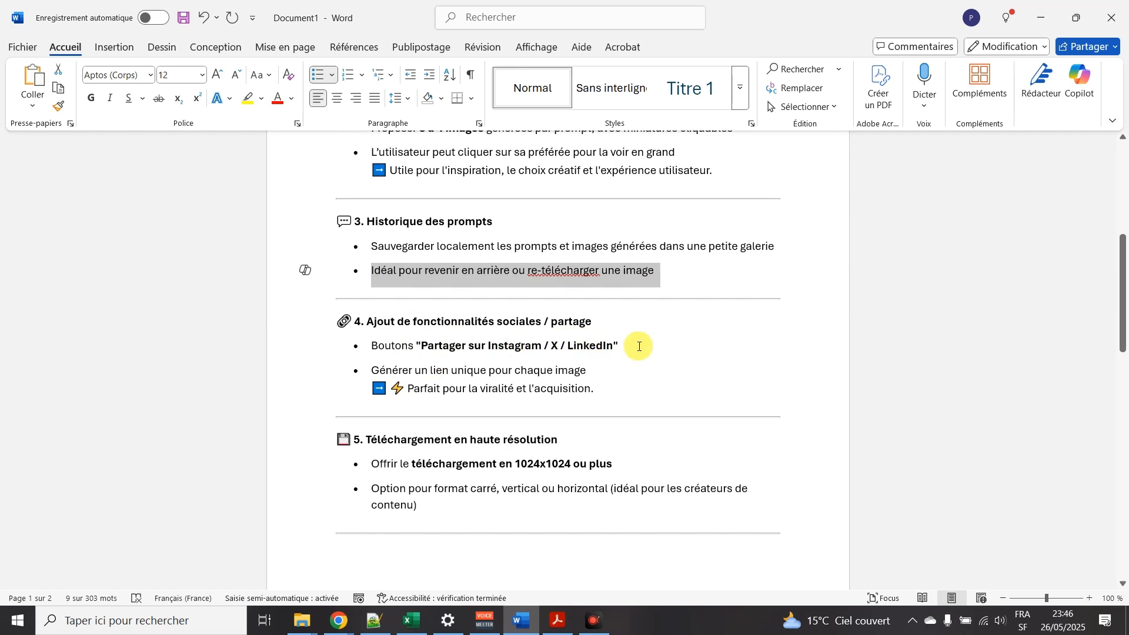
left_click_drag(407, 349, 653, 349)
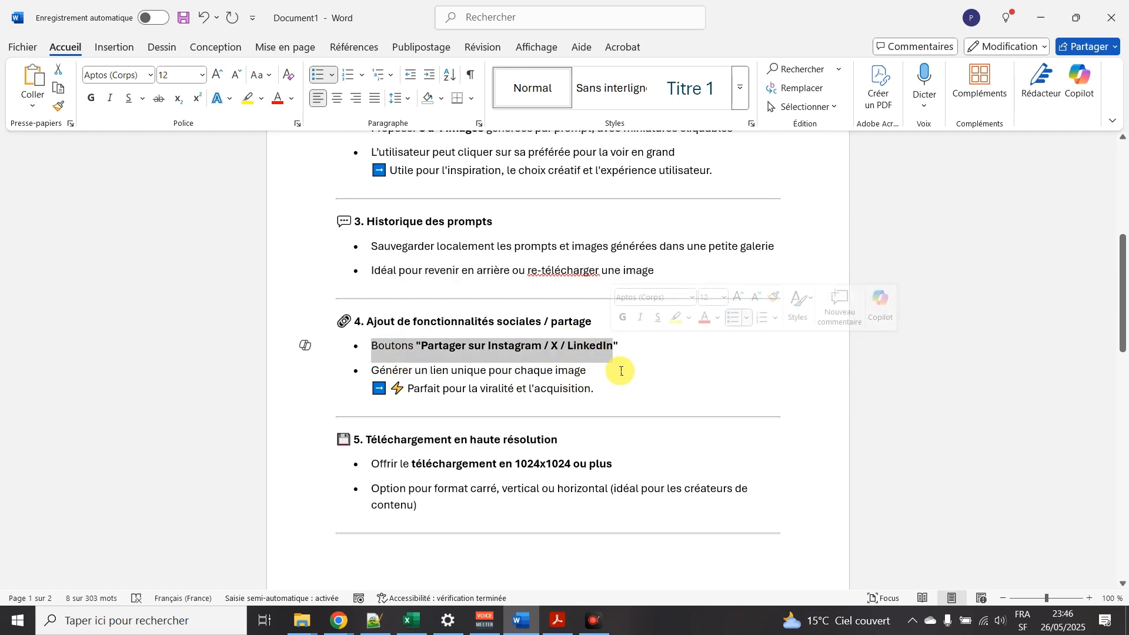
scroll(415, 397, "down", 1)
left_click_drag(373, 394, 614, 393)
left_click_drag(499, 394, 572, 390)
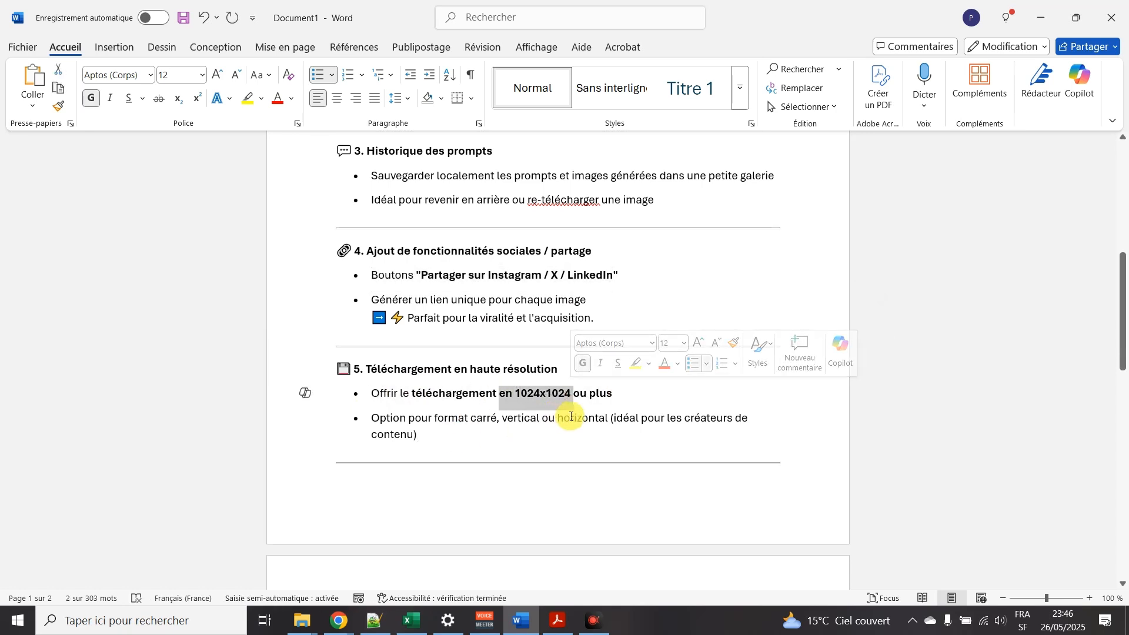
left_click(593, 409)
Read sections 6 to 8 on freemium credits, analytics and feedback, and prompt quality, through to the end of the document.
scroll(439, 446, "down", 8)
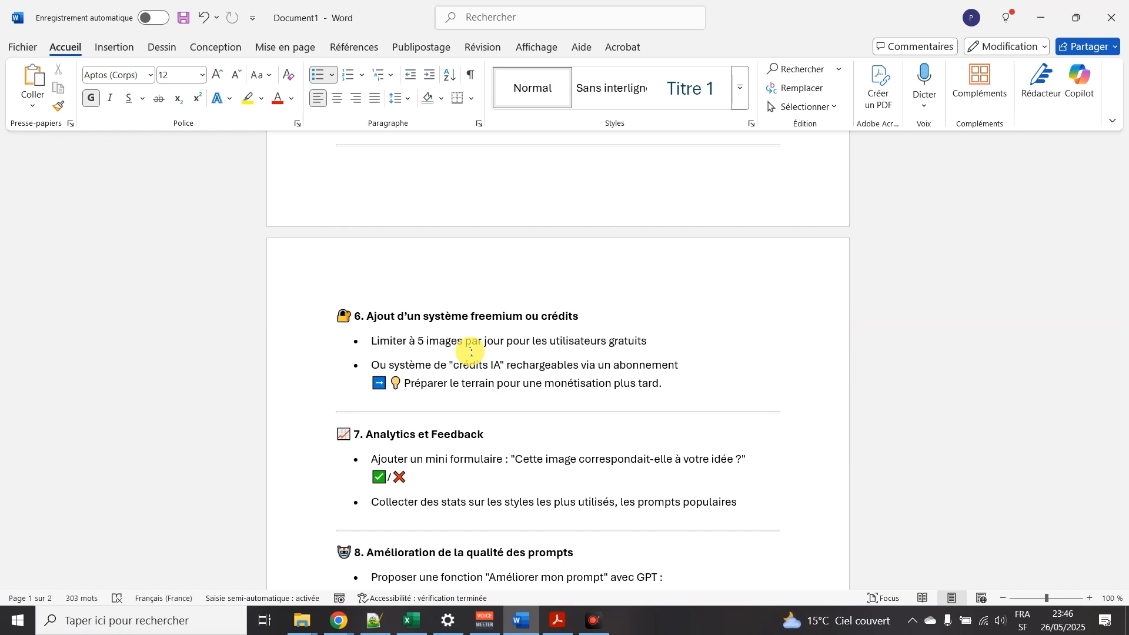
scroll(545, 396, "down", 3)
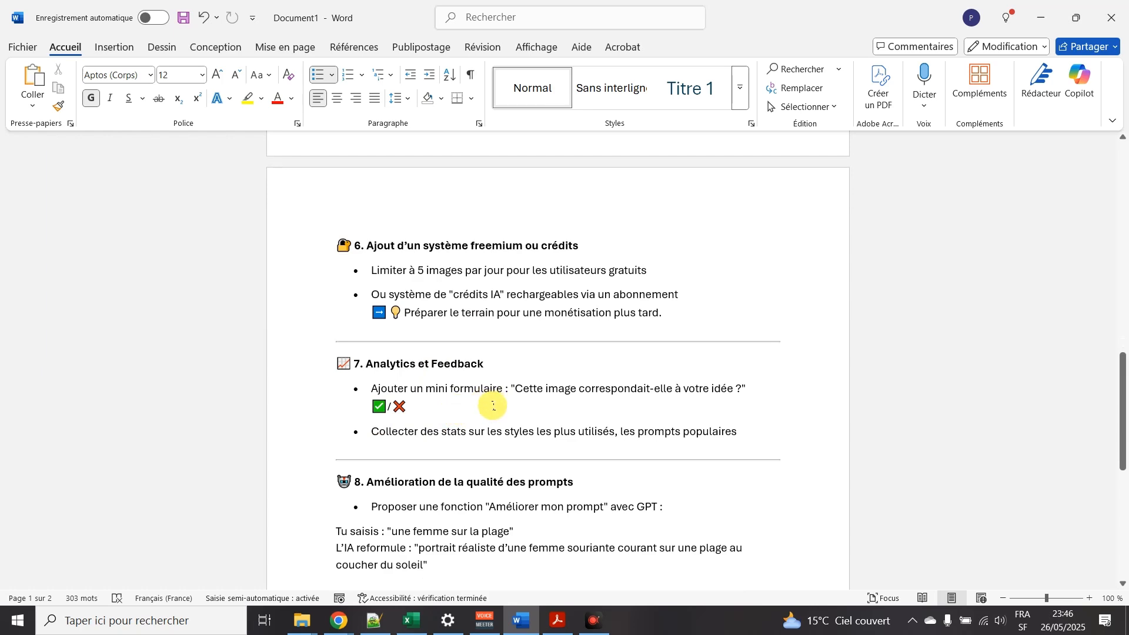
scroll(437, 397, "down", 5)
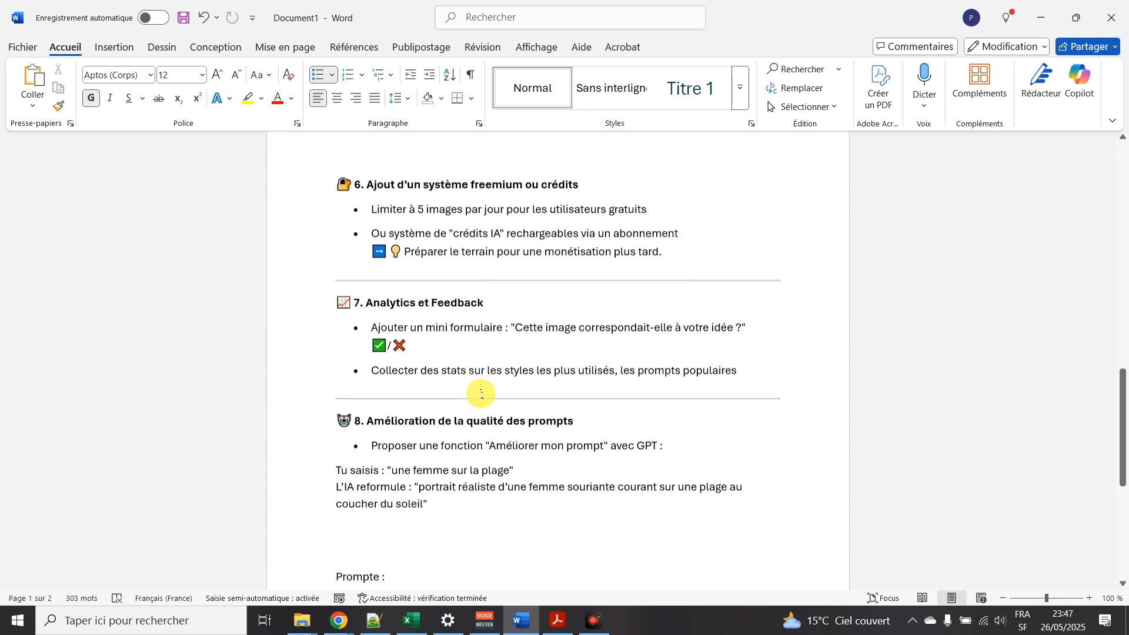
scroll(494, 421, "down", 6)
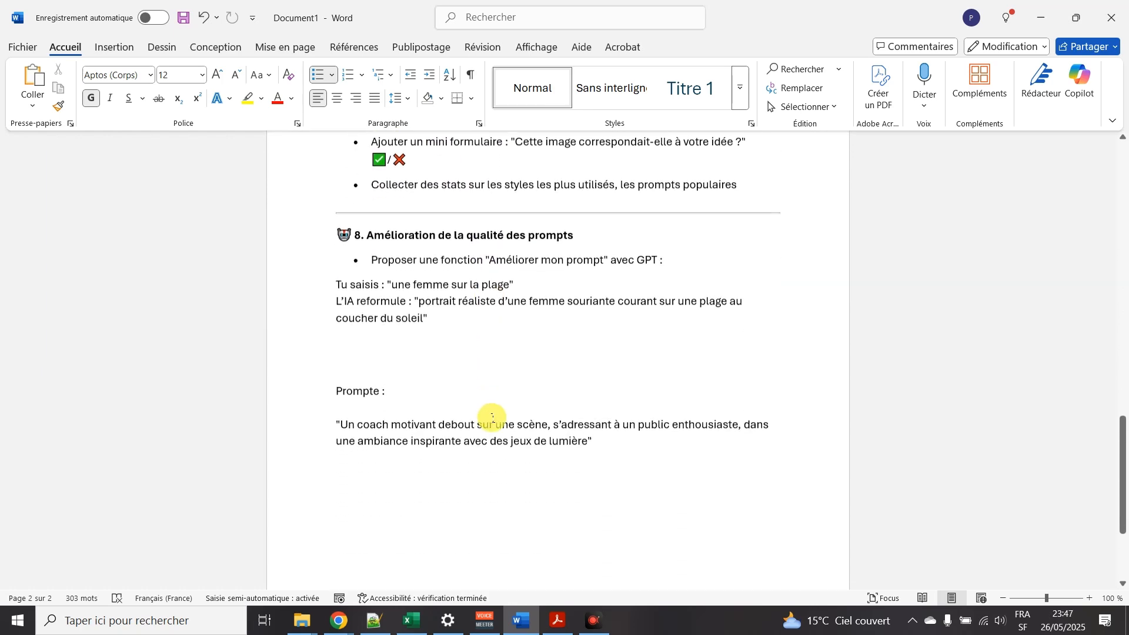
Look back over the V2 improvement list from the last section up to the document title.
scroll(506, 402, "up", 10)
scroll(544, 353, "up", 6)
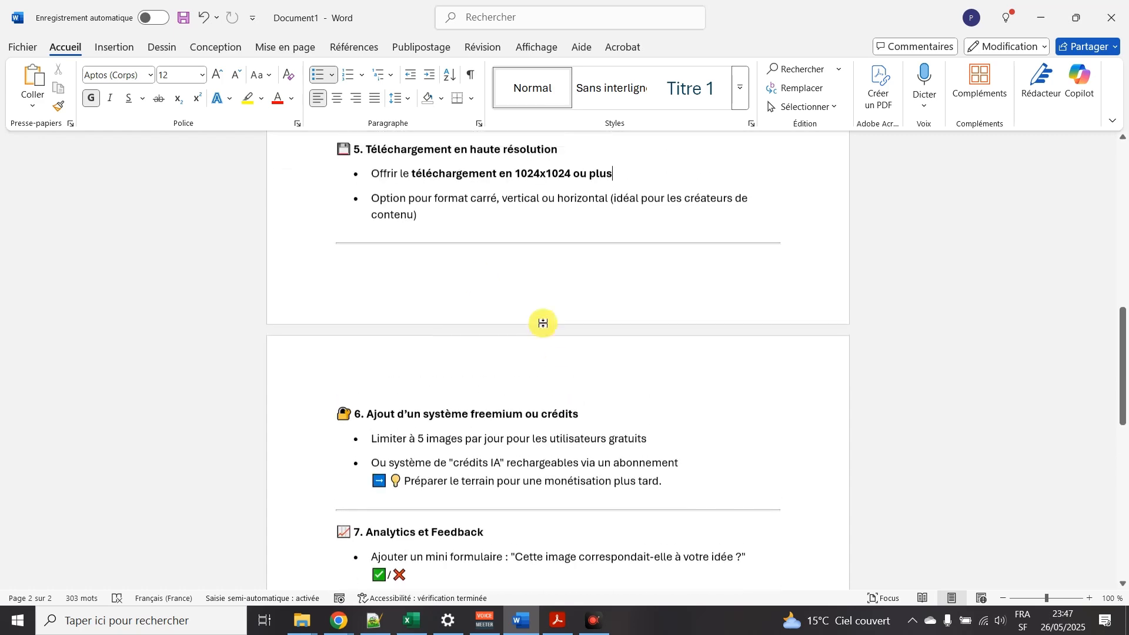
scroll(805, 423, "up", 3)
scroll(804, 427, "up", 2)
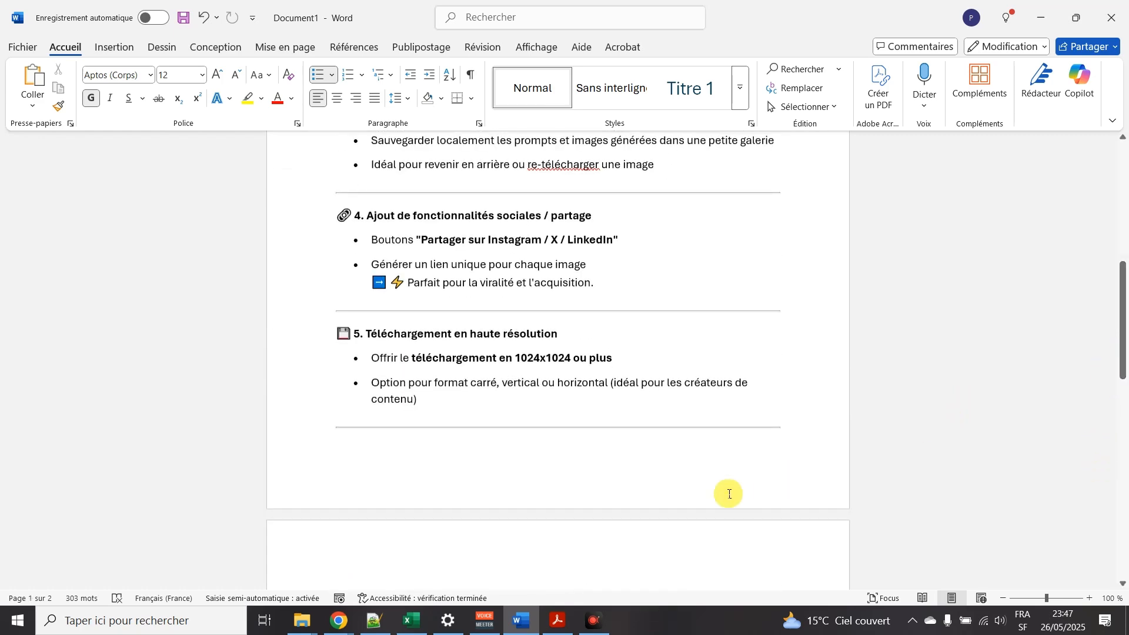
scroll(747, 490, "up", 3)
scroll(760, 486, "up", 1)
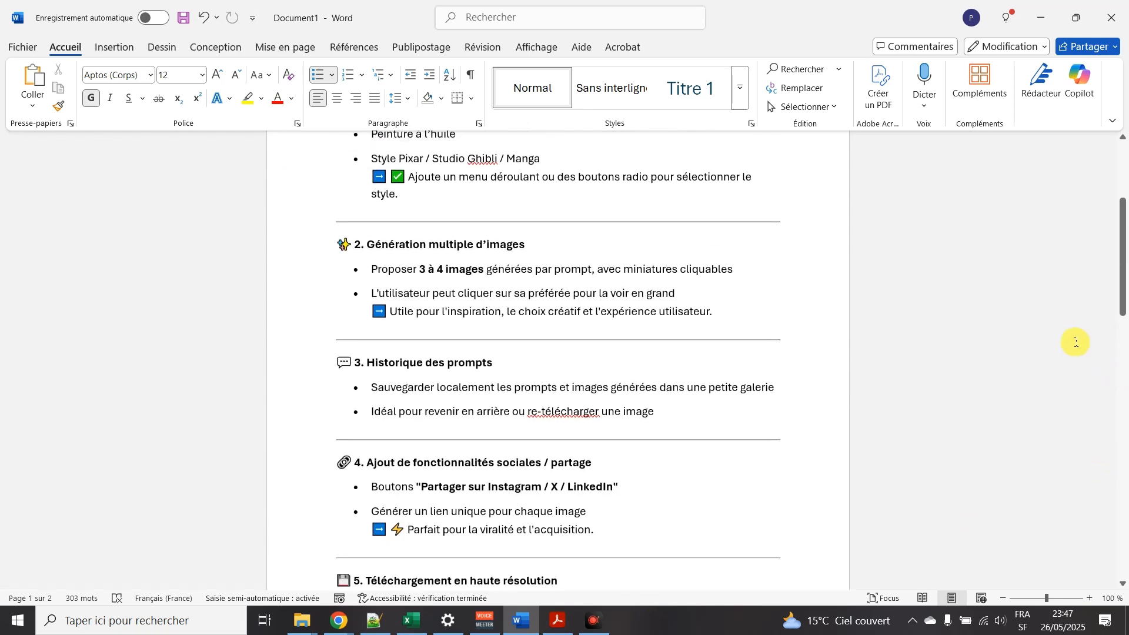
scroll(1066, 346, "up", 3)
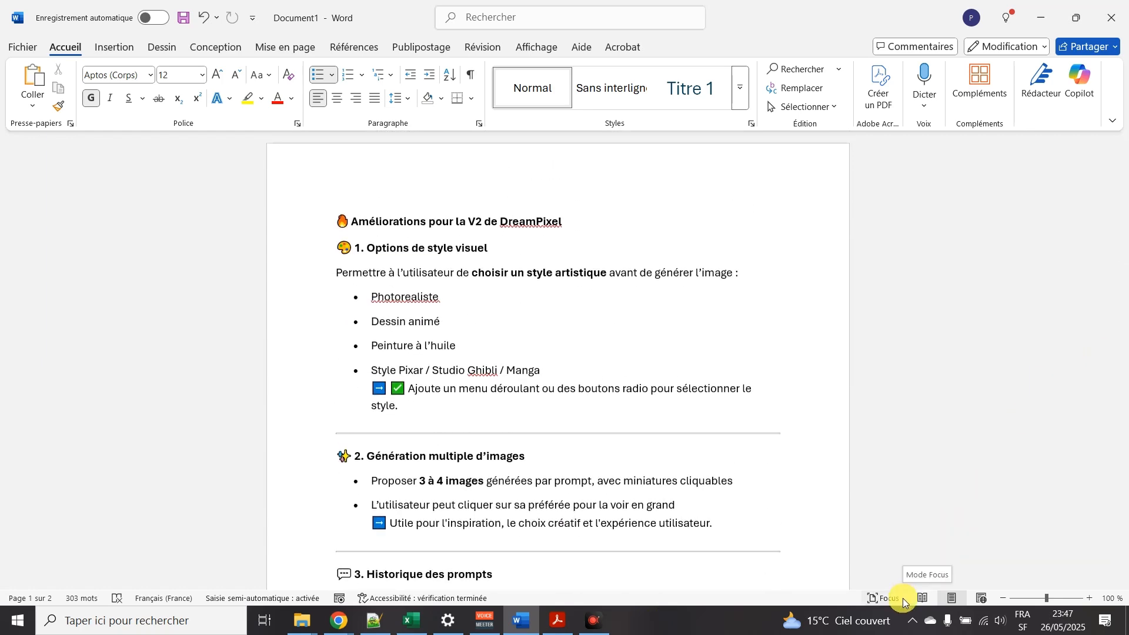
Switch to the Chrome window with Lovable and show the ChatGPT conversation containing the prompt for Lovable.
mouse_move(331, 619)
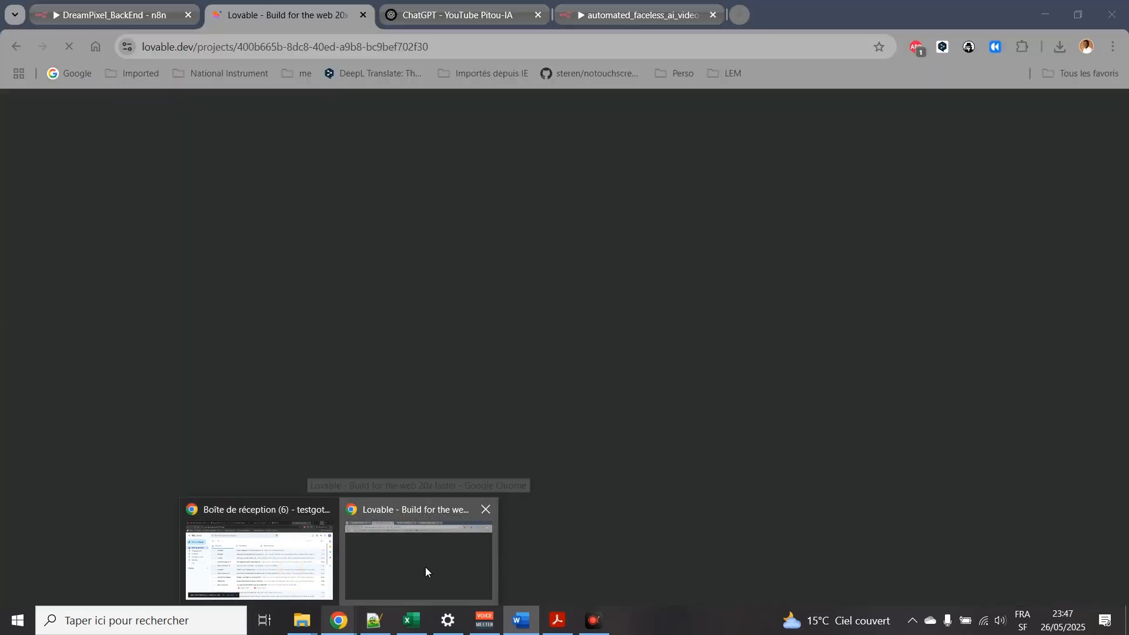
left_click(425, 567)
left_click(460, 11)
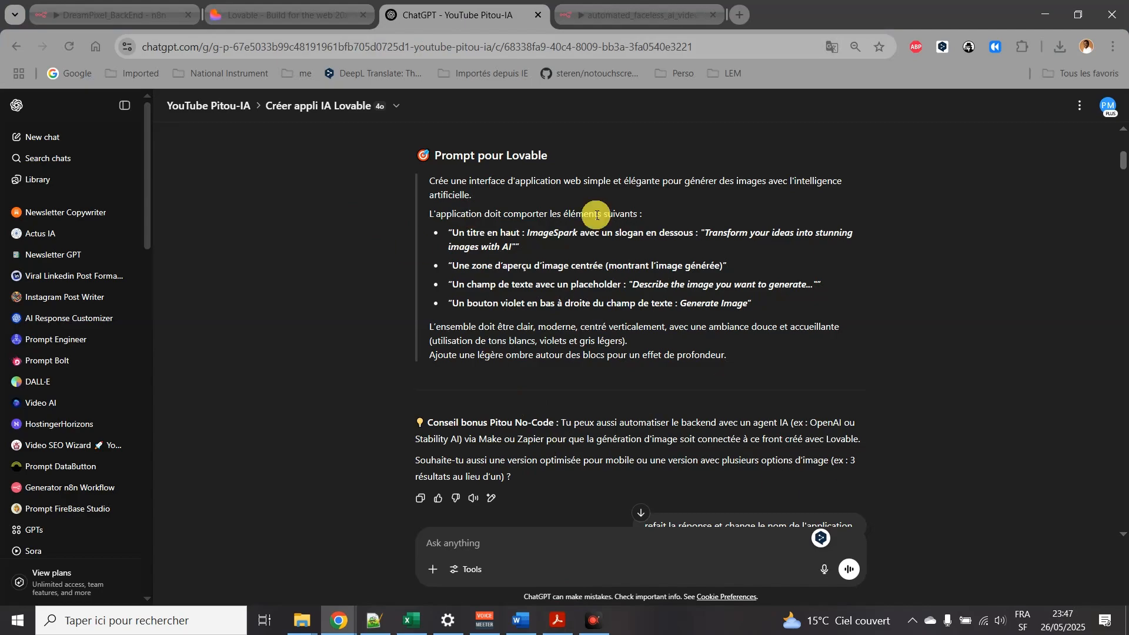
Switch to Acrobat and look over the cover page of the Image generator PDF about 40 side project ideas.
left_click(557, 621)
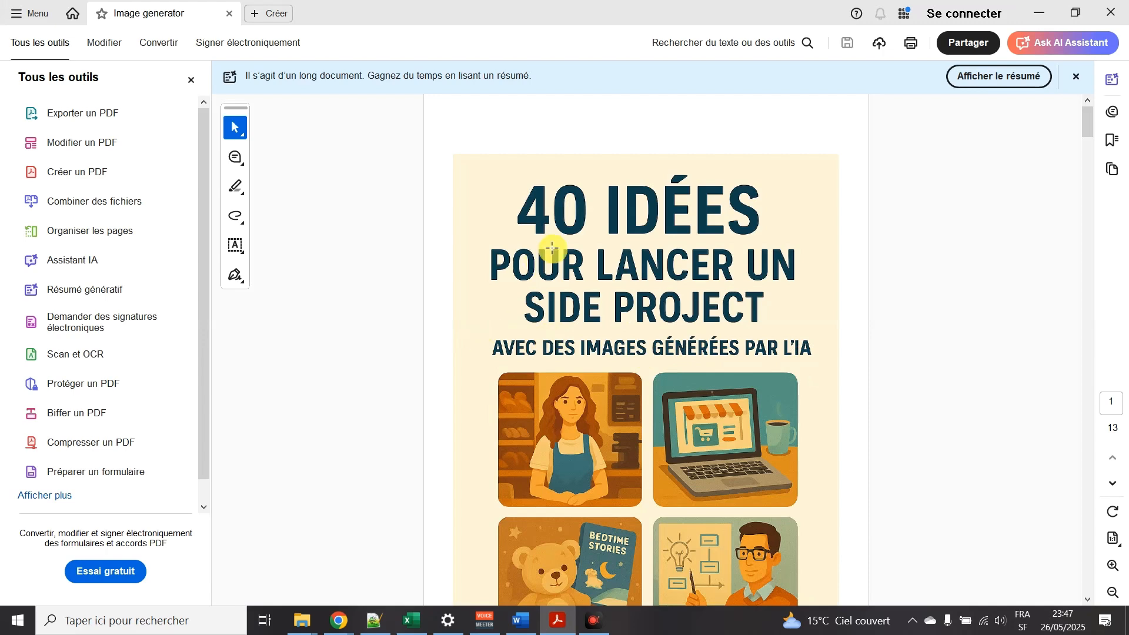
scroll(565, 254, "down", 2)
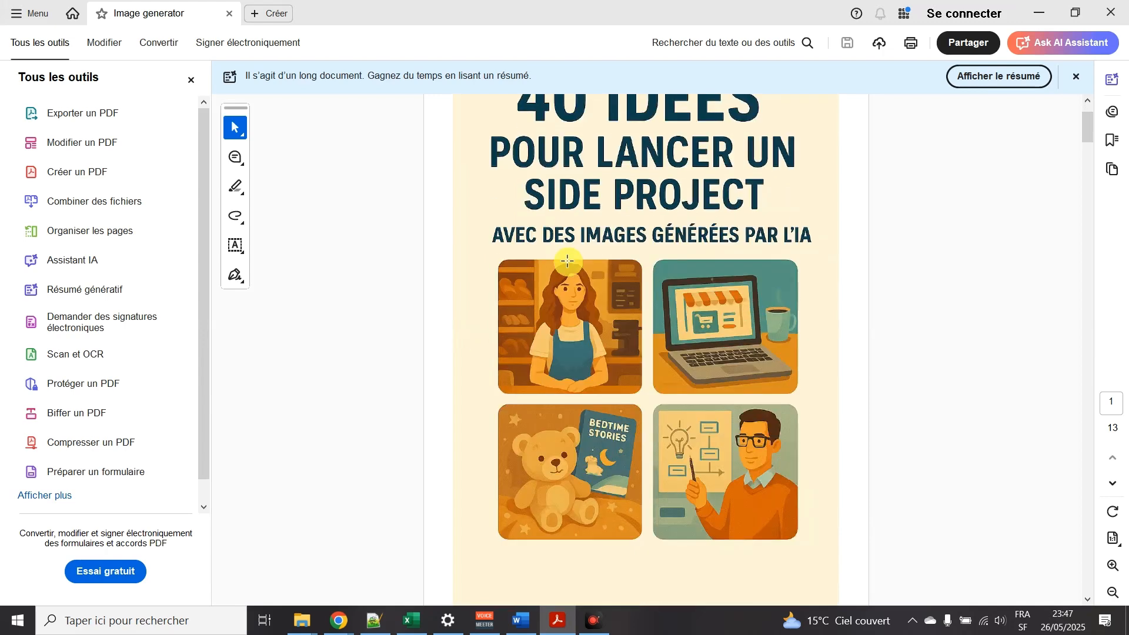
scroll(1090, 133, "up", 2)
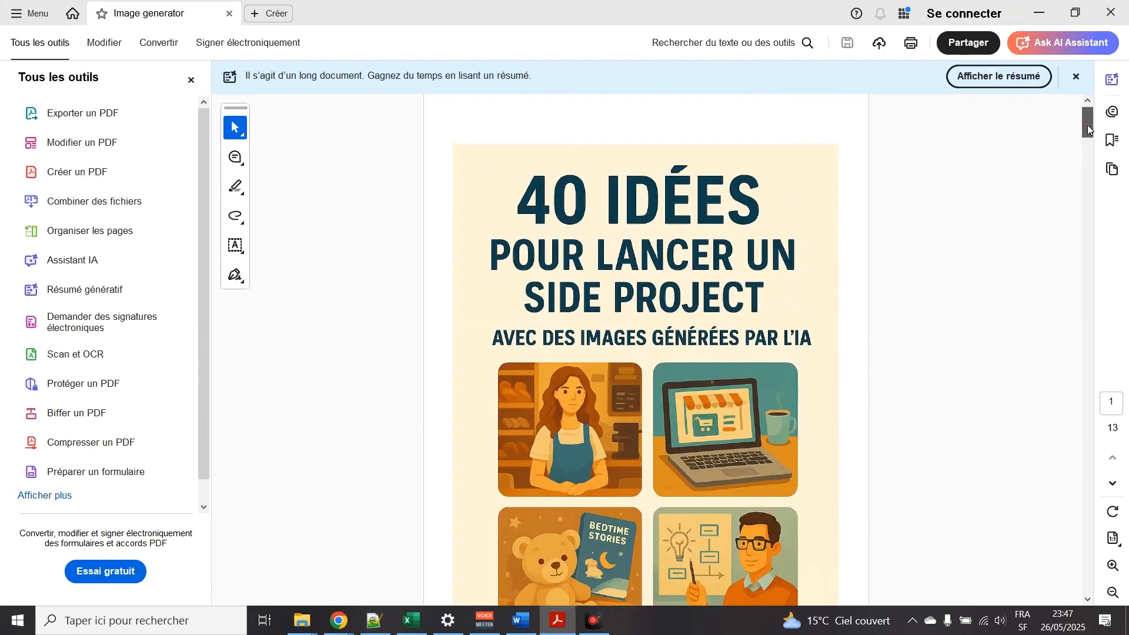